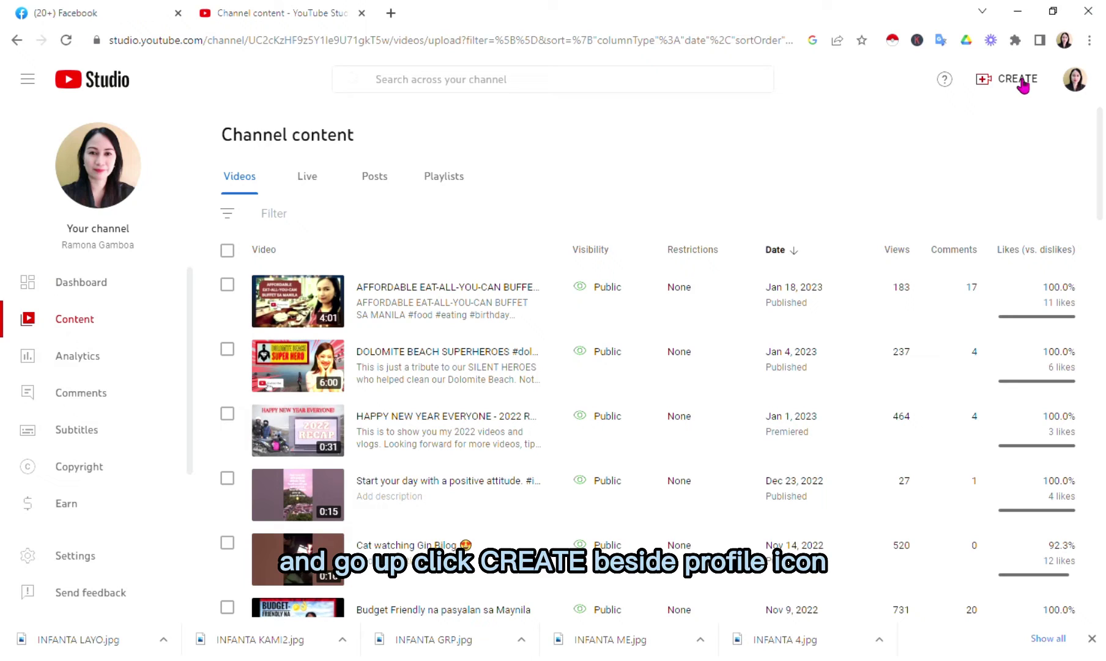
Start a new video upload to the channel and choose the file 0201 (1).mp4.
left_click(1021, 80)
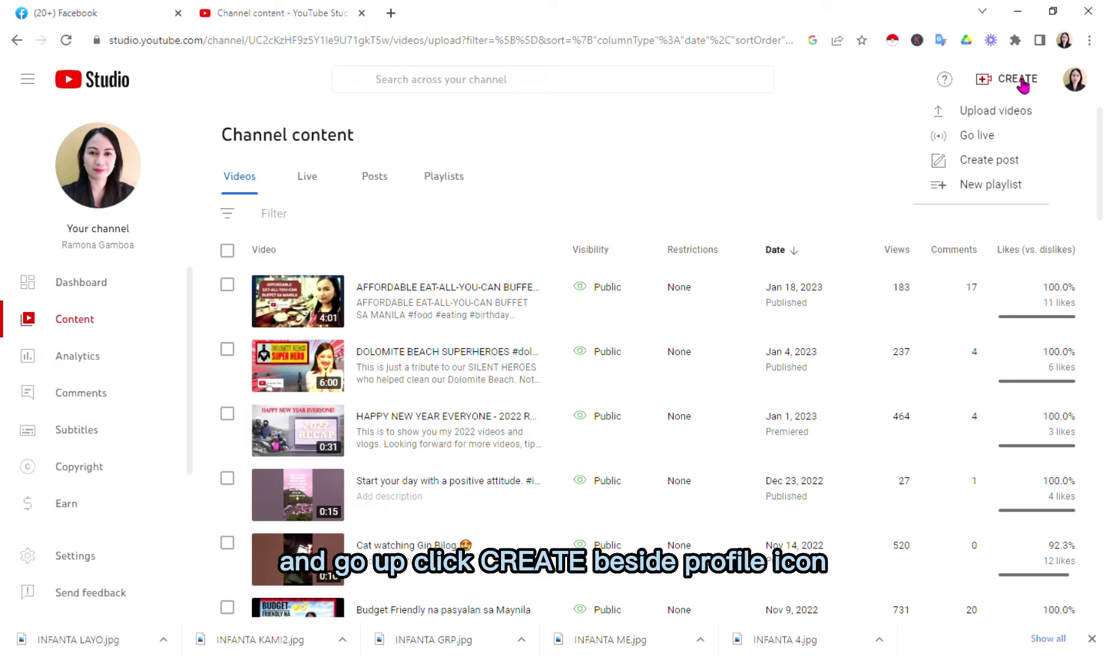
left_click(1015, 112)
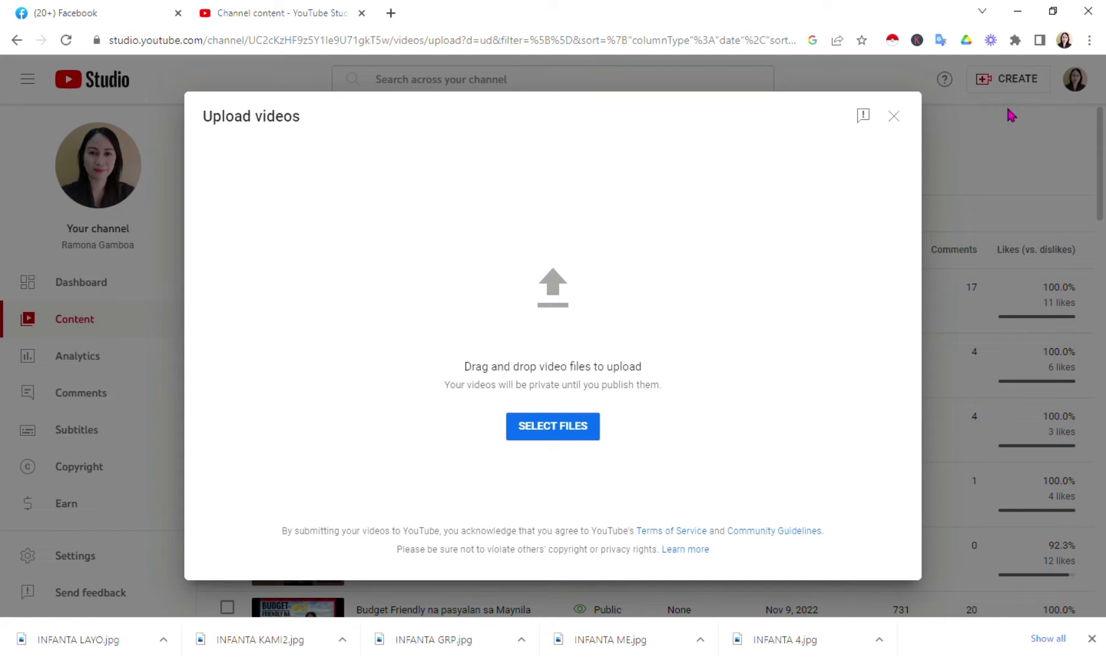
left_click(548, 431)
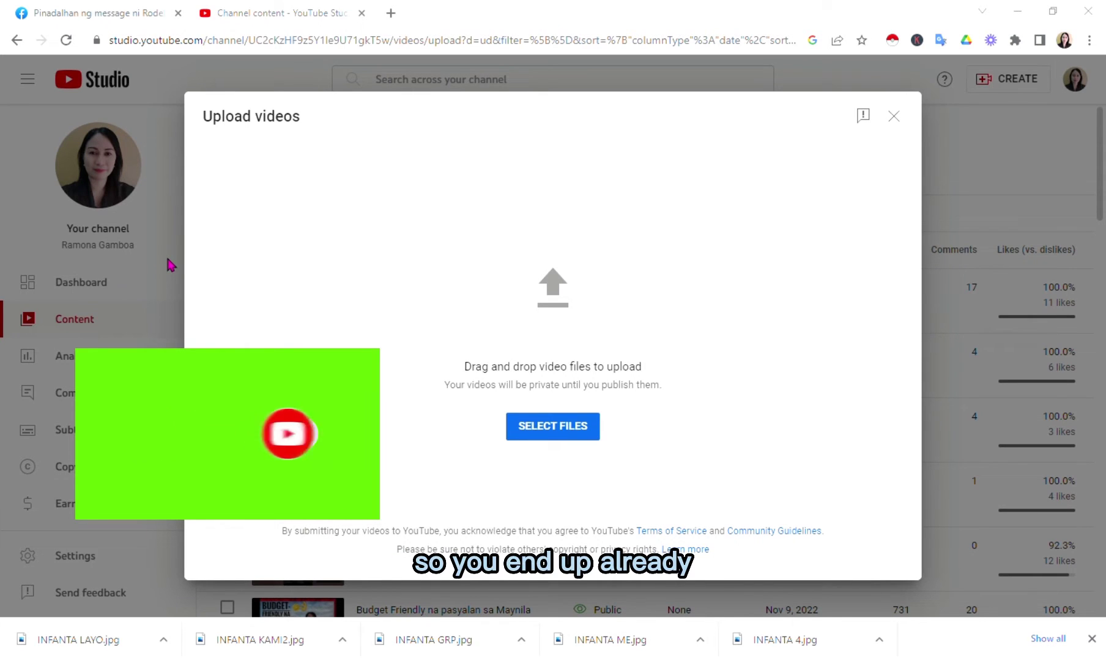
left_click(554, 428)
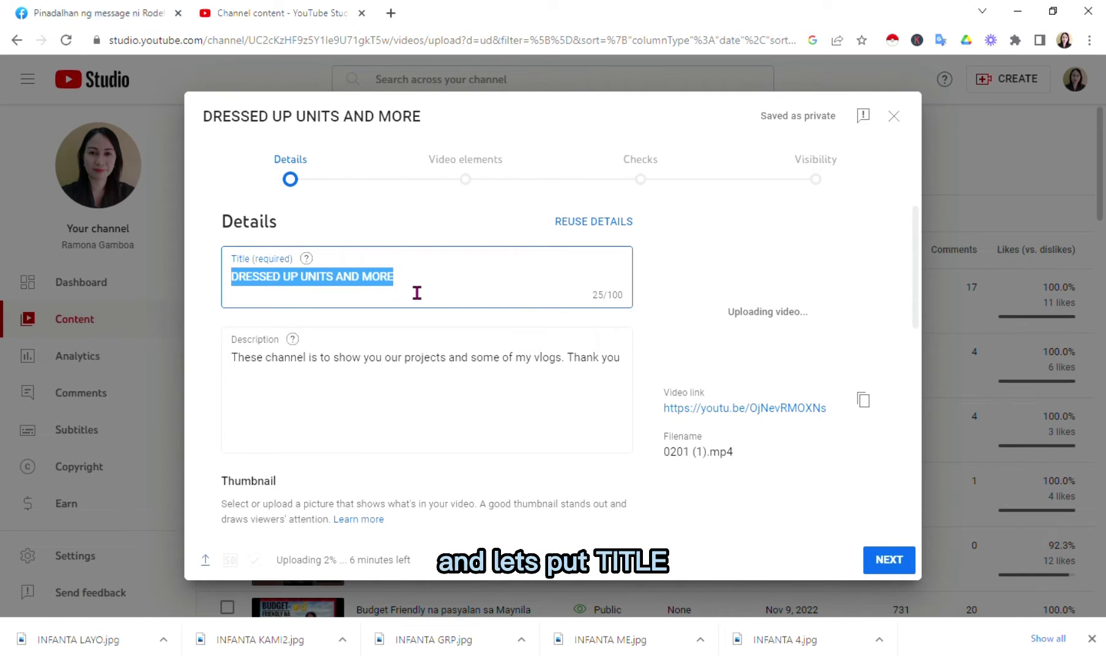
Replace the default video title with "MAGANDANG PASYALAN SA INFANTA" and start a hashtag after it.
type("MAGA")
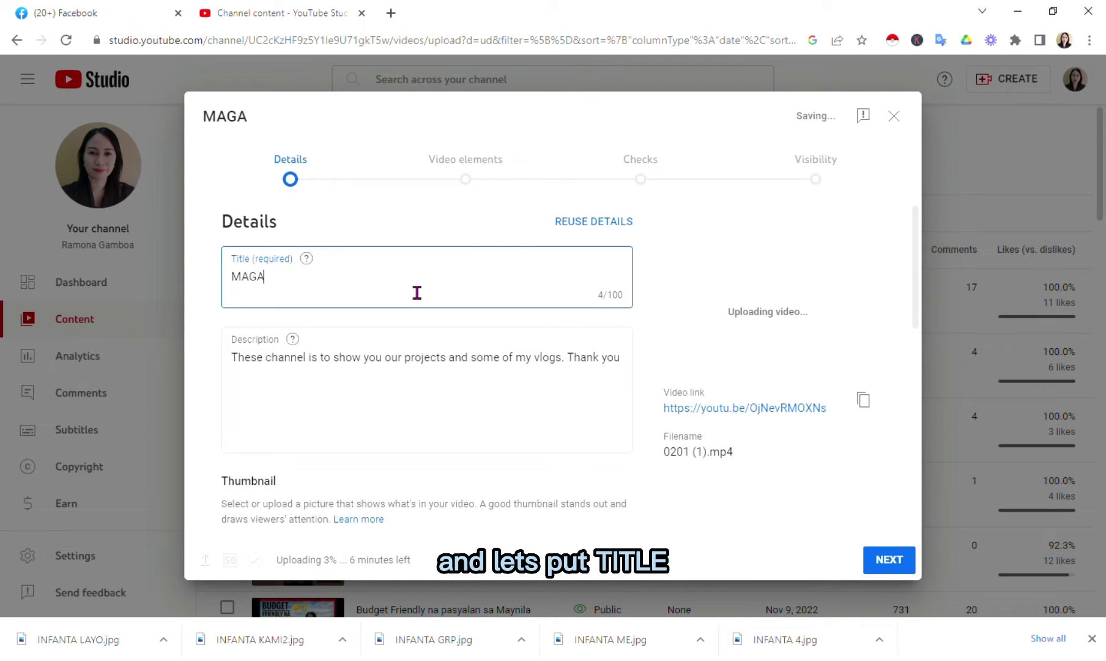
type("NDAG")
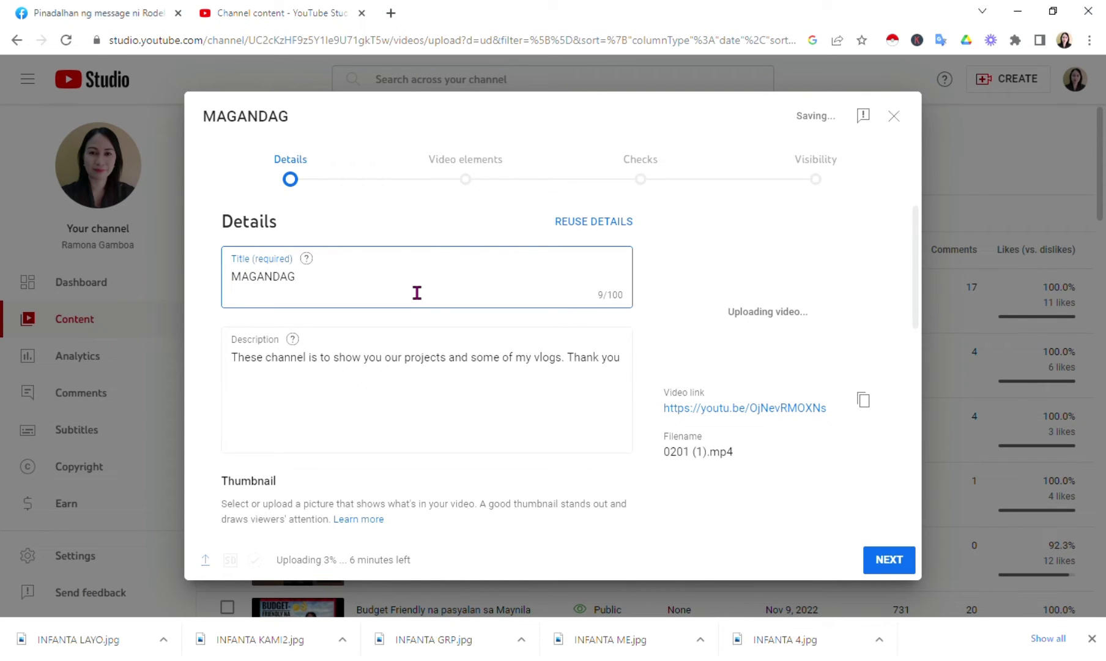
key("BackSpace")
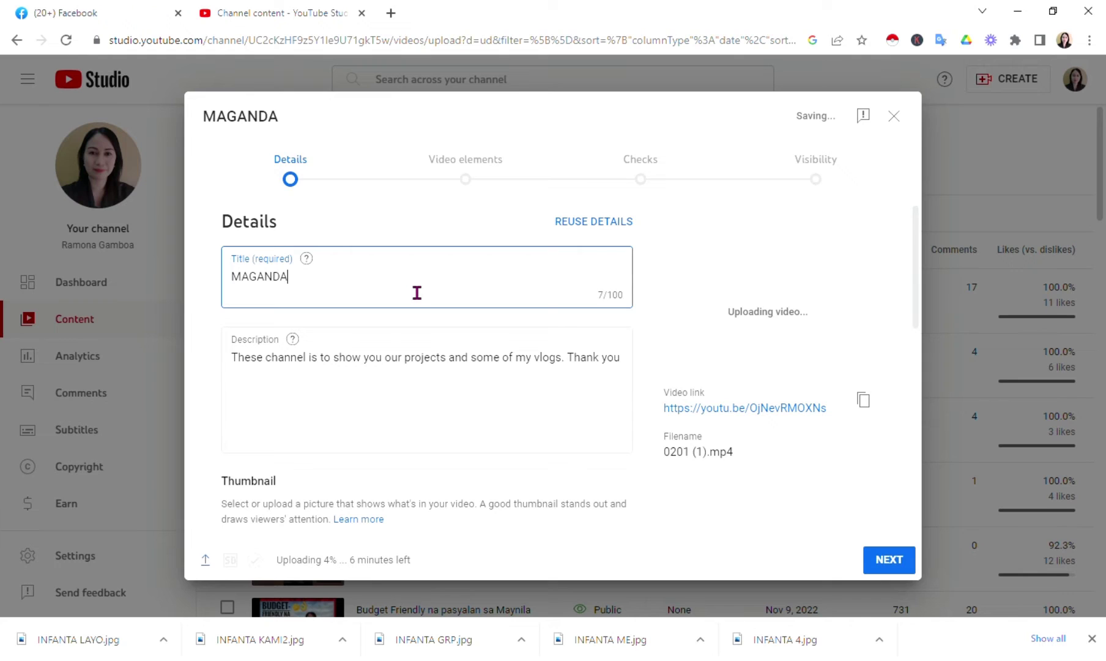
type("NG PASY")
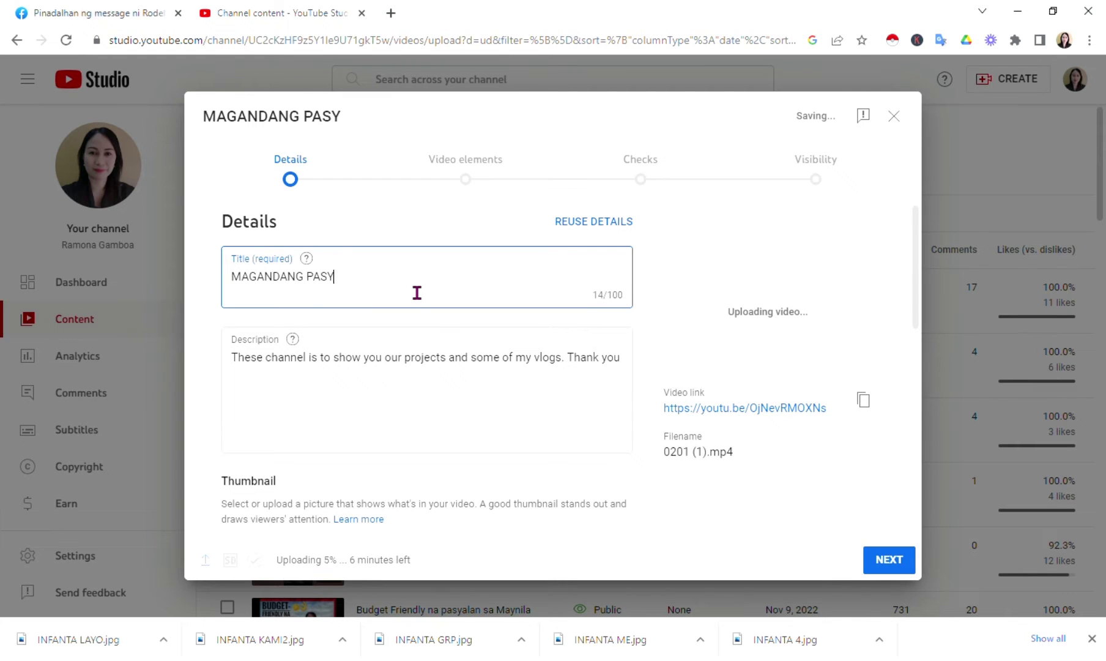
type("ALAN SA ")
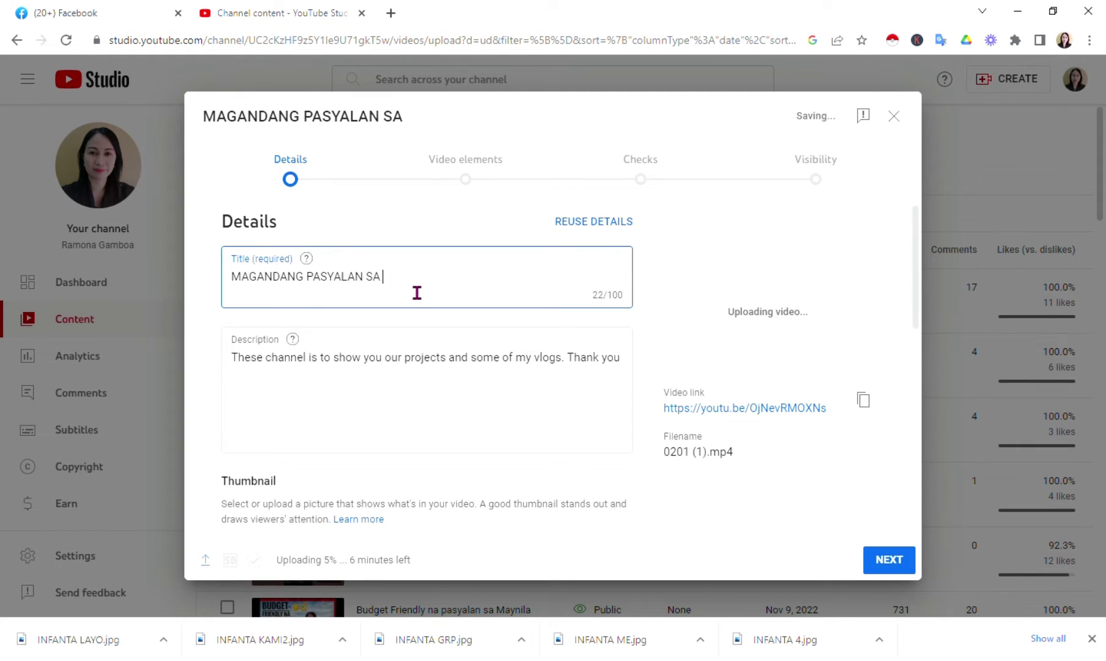
type("INFANTA")
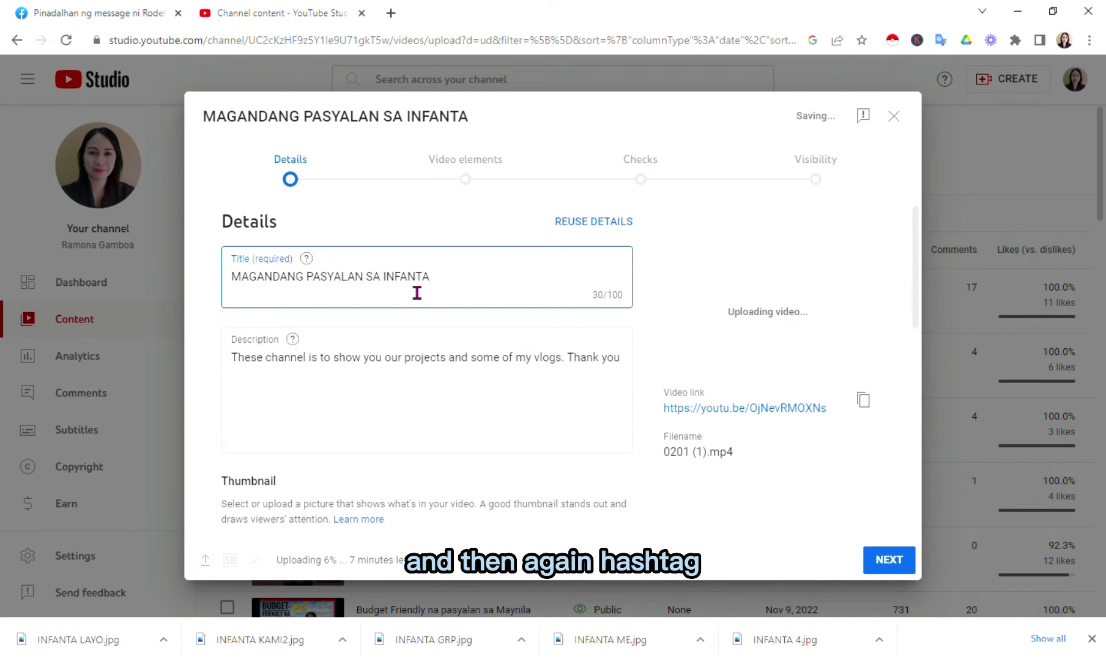
type("#")
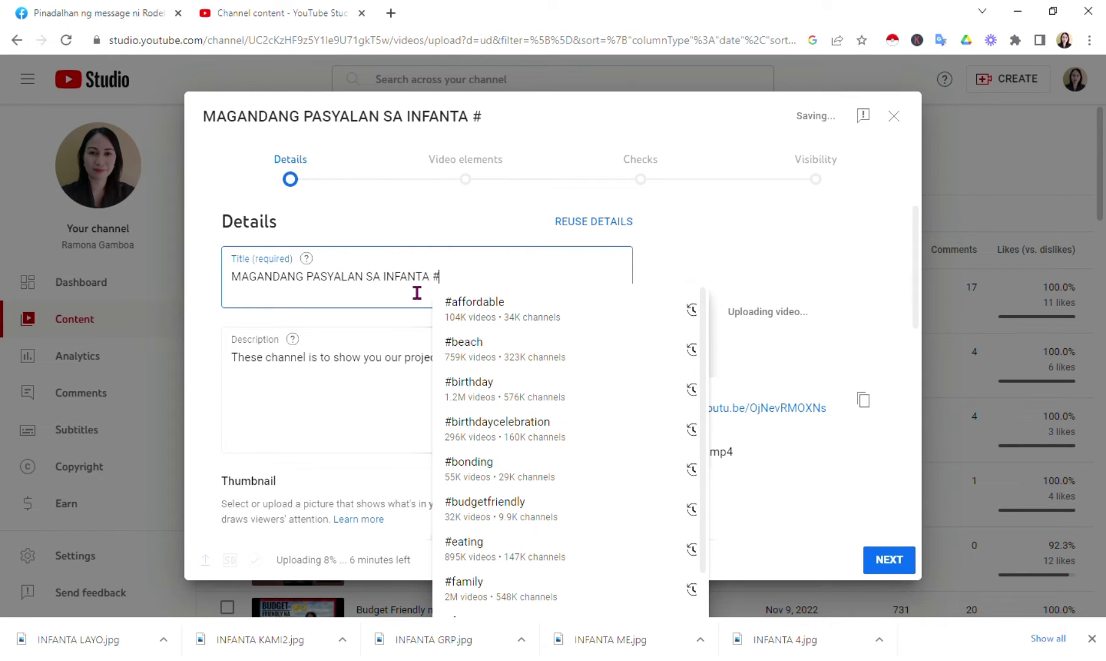
type("INFAN")
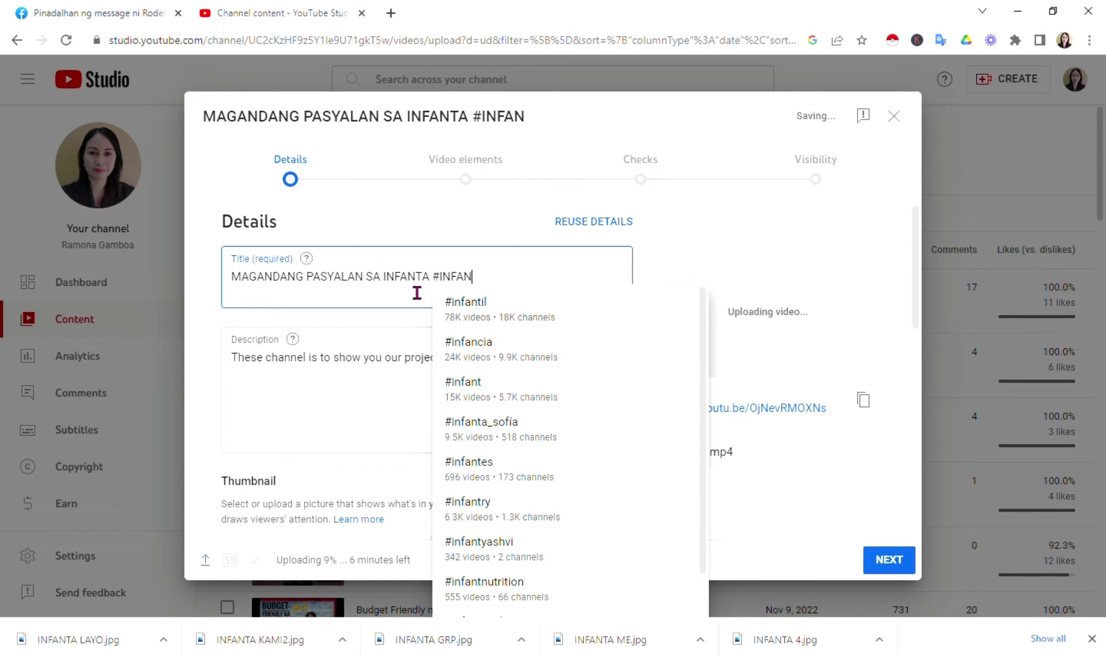
key("BackSpace")
key("BackSpace")
key("BackSpace")
key("BackSpace")
key("BackSpace")
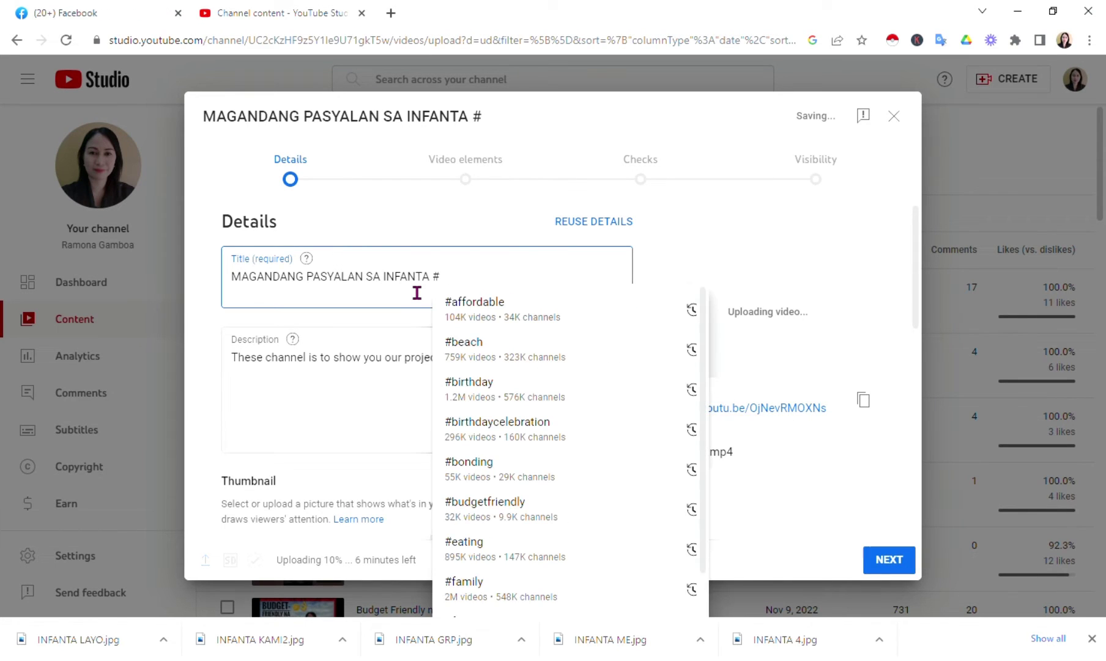
Complete the title's first hashtag as #infanta, without the suggested "_sofía" ending, followed by a space.
type("infanta")
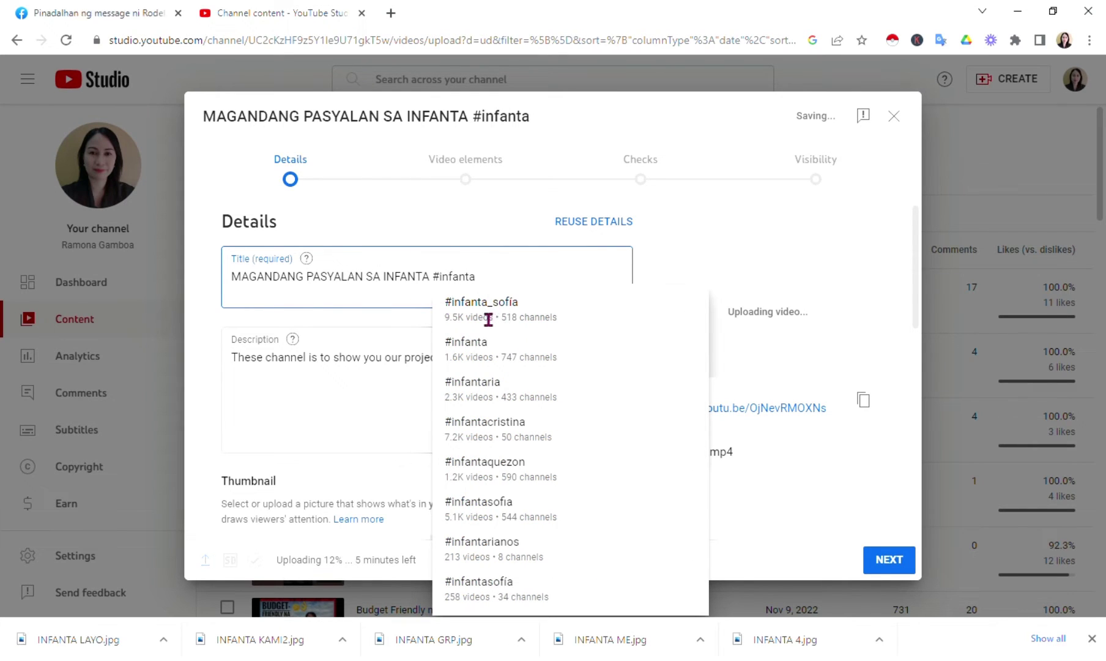
left_click(479, 313)
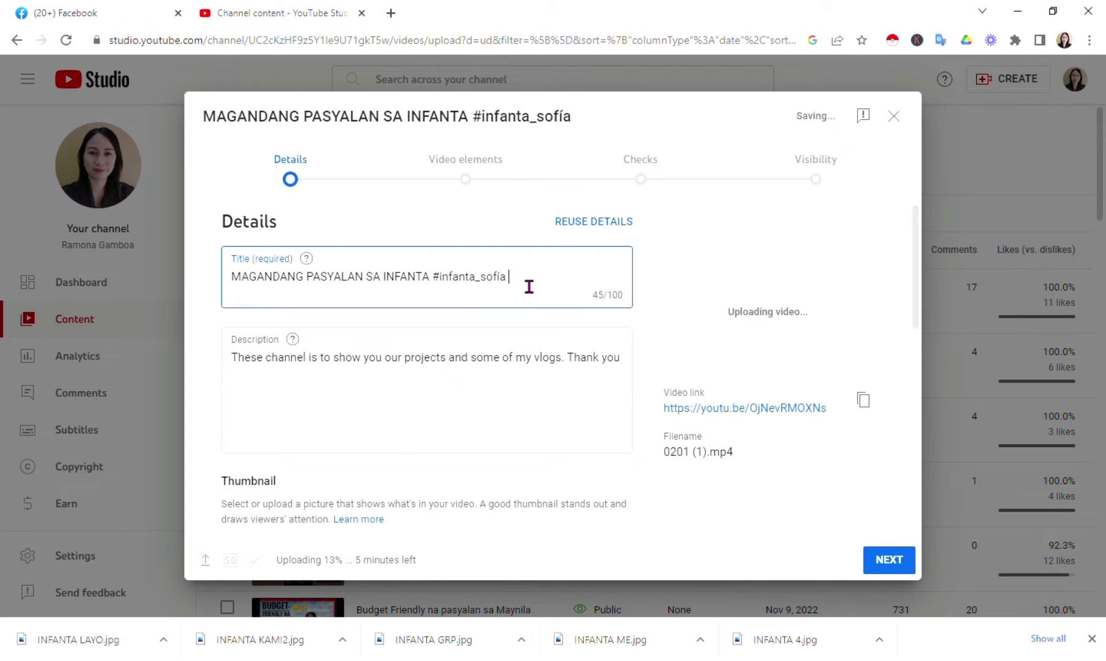
key("BackSpace")
key("BackSpace")
key("BackSpace")
key("BackSpace")
key("BackSpace")
key("BackSpace")
key("BackSpace")
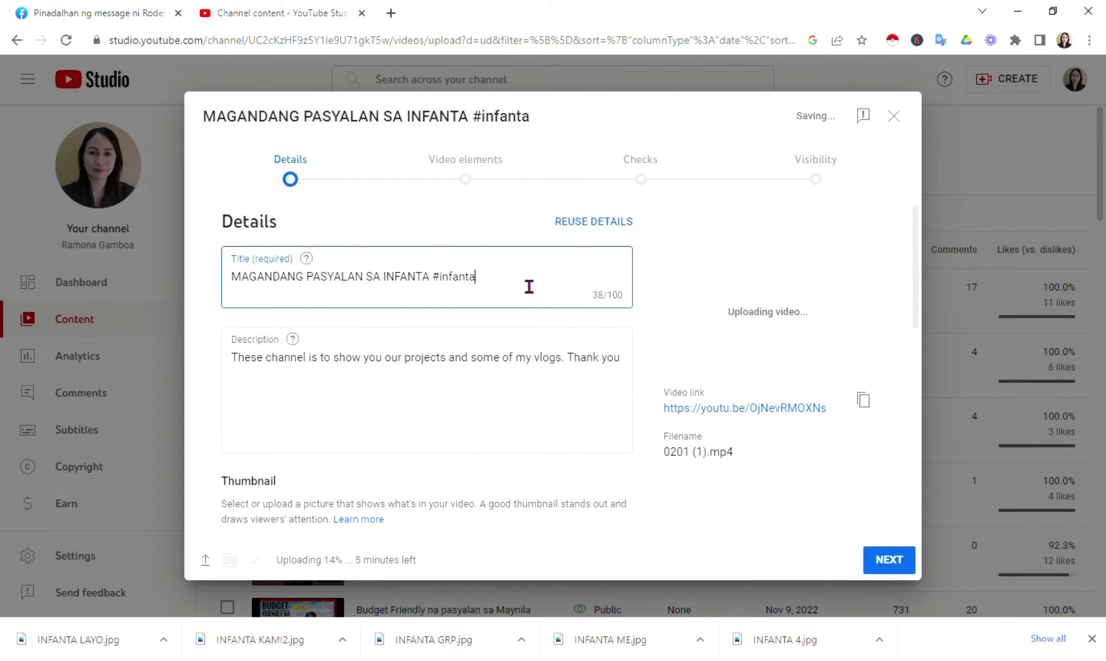
type("a")
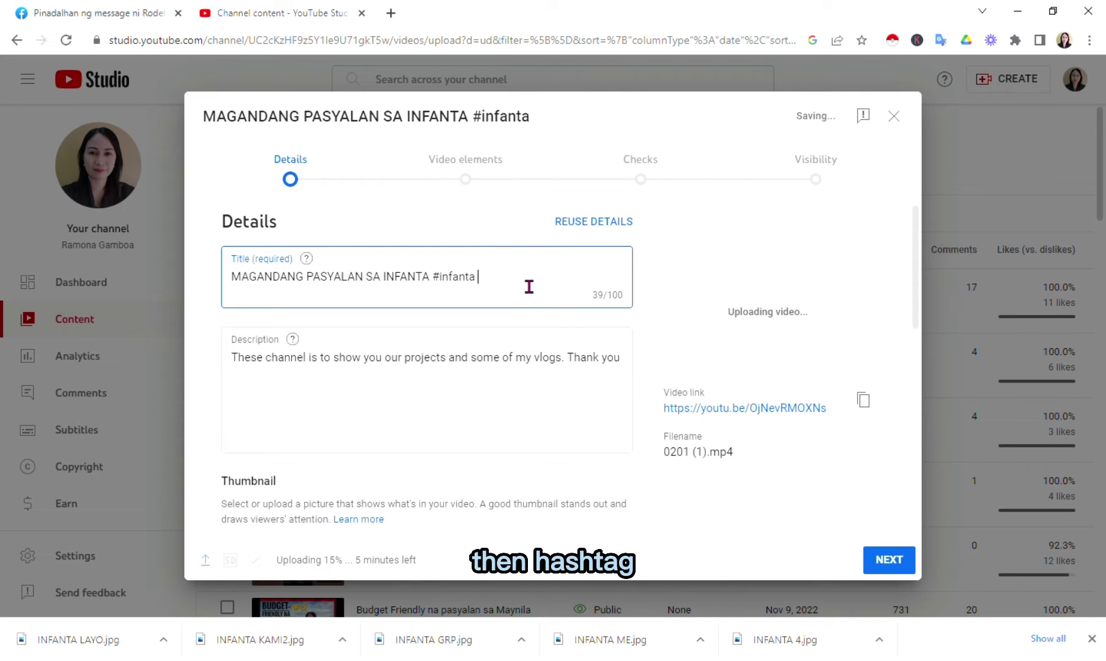
type(" 3")
key("BackSpace")
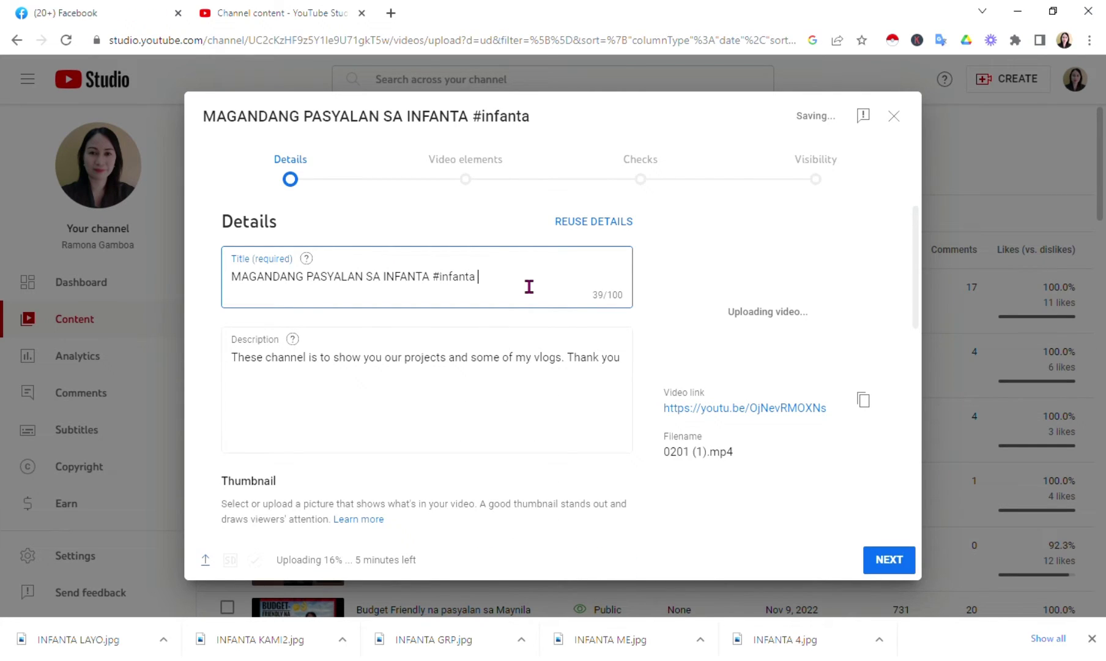
Add the suggested hashtag #pasyalan to the end of the title.
type("#")
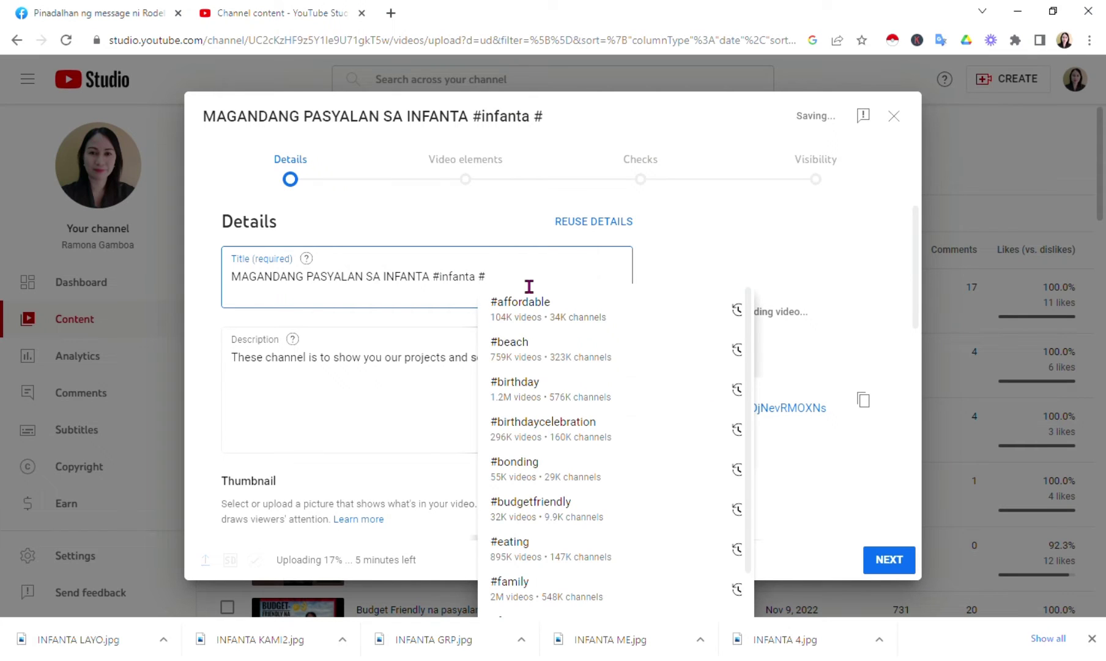
type("pa")
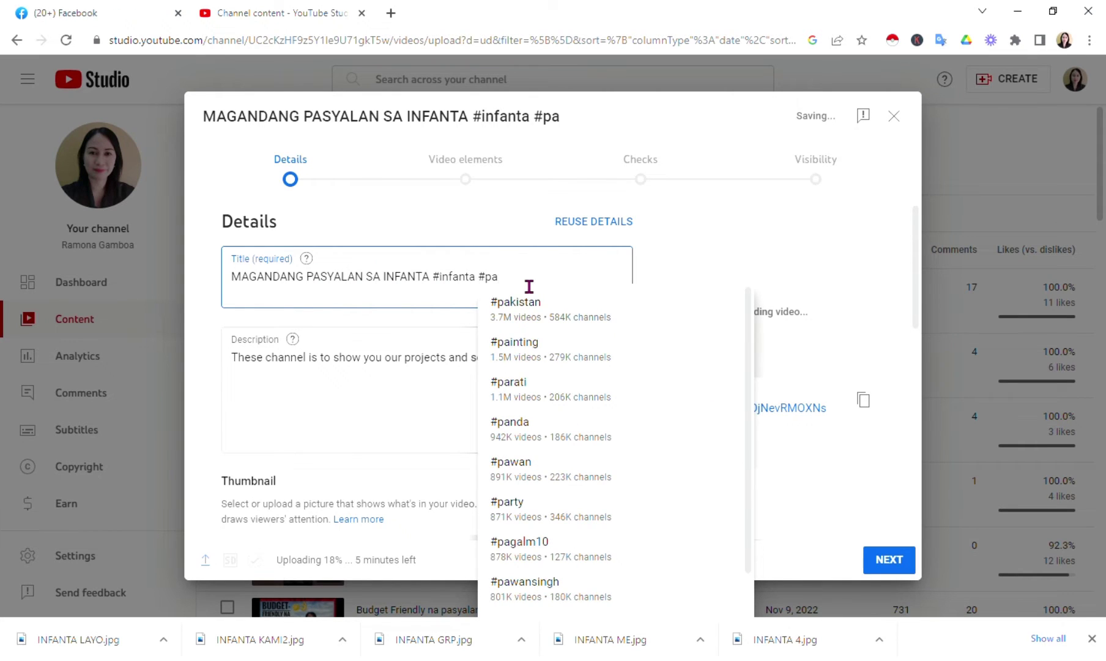
type("syalan")
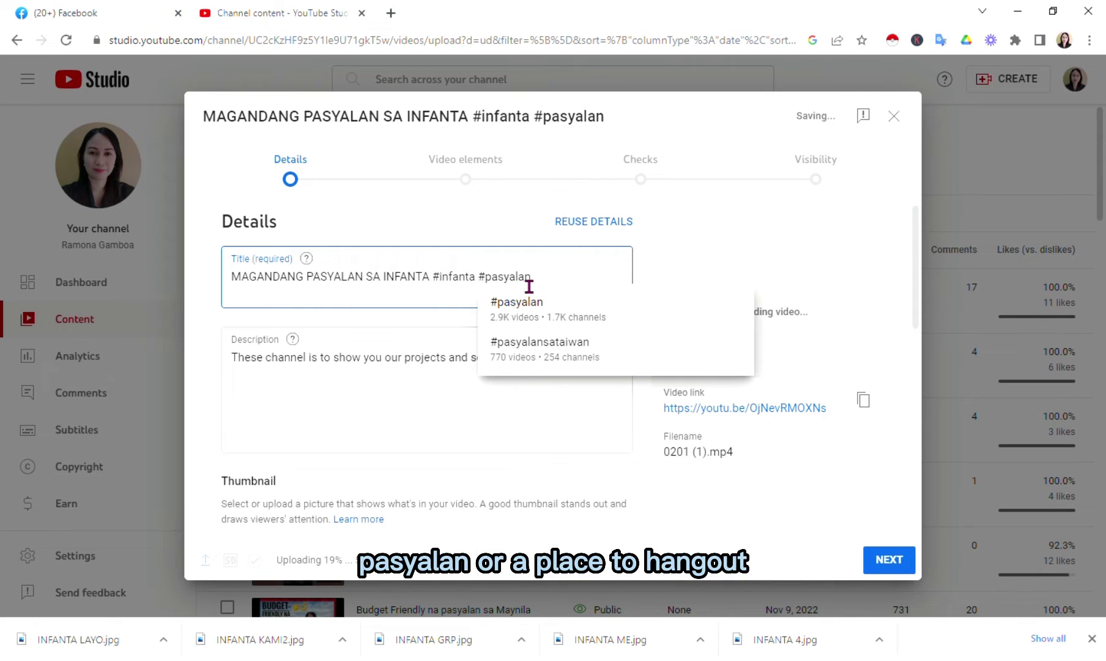
left_click(540, 309)
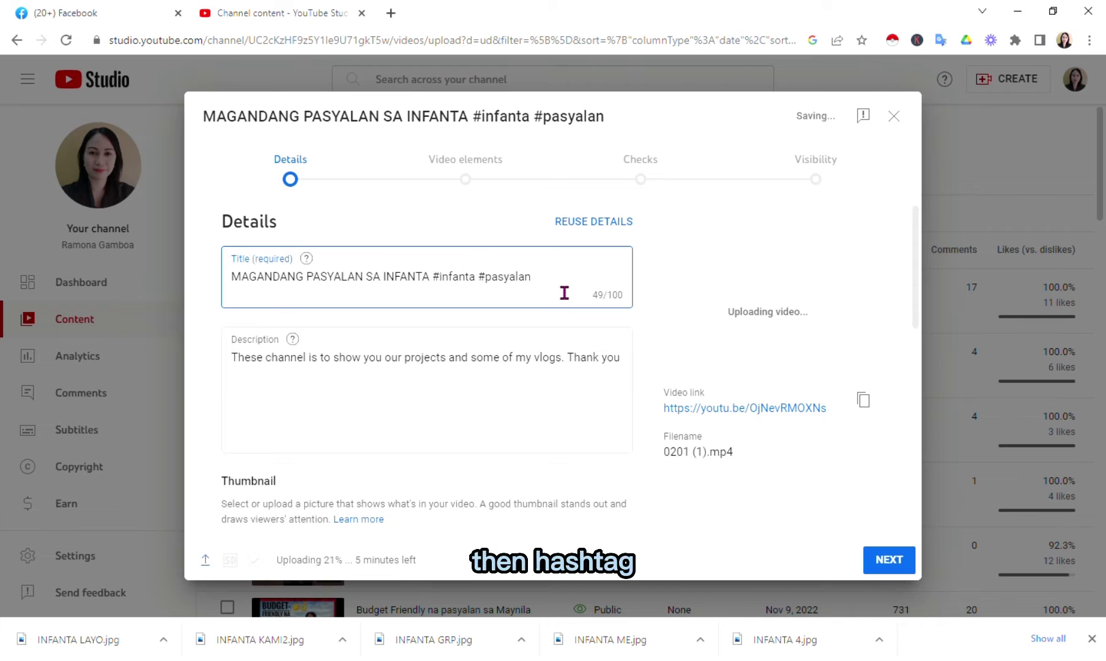
type("#que")
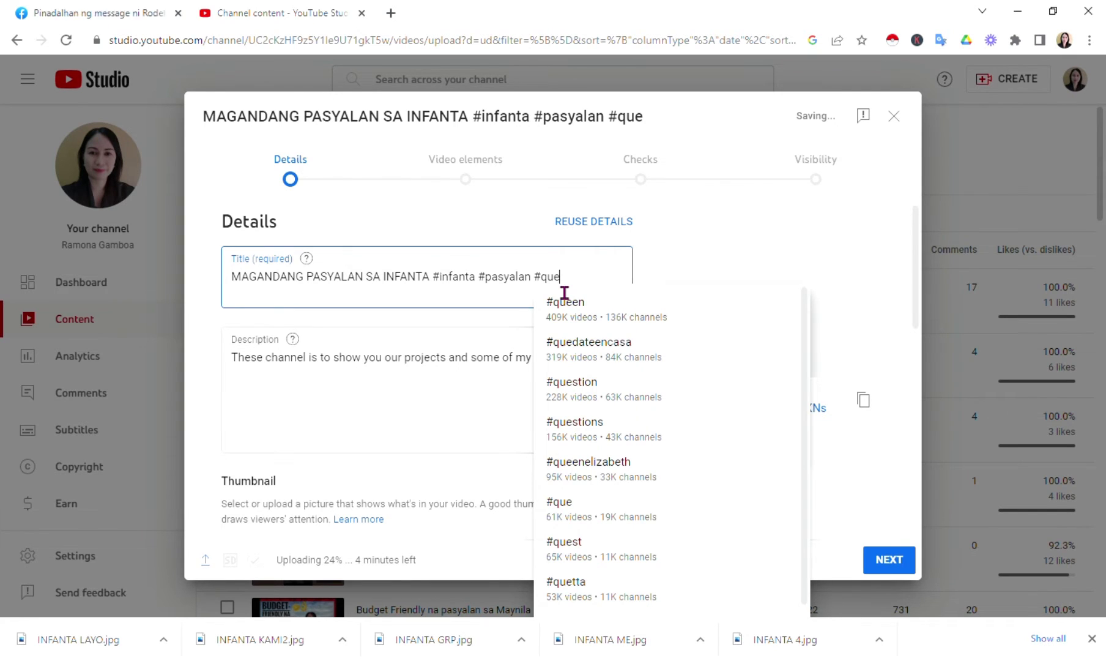
key("BackSpace")
key("BackSpace")
key("BackSpace")
key("BackSpace")
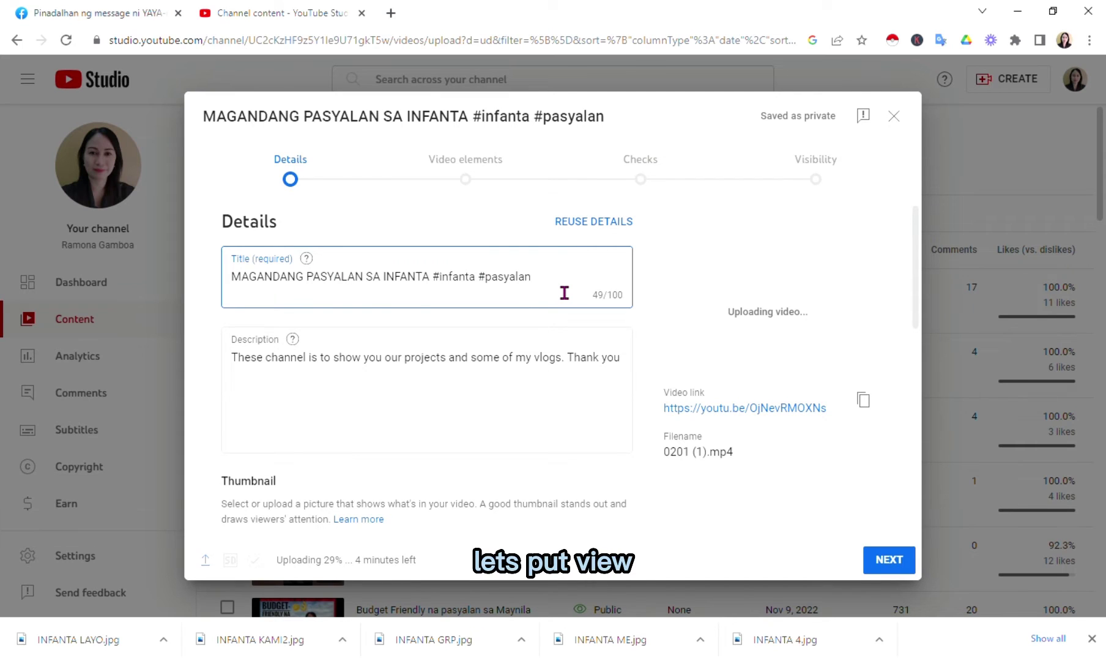
Add the suggested hashtag #views to the end of the title.
type("#")
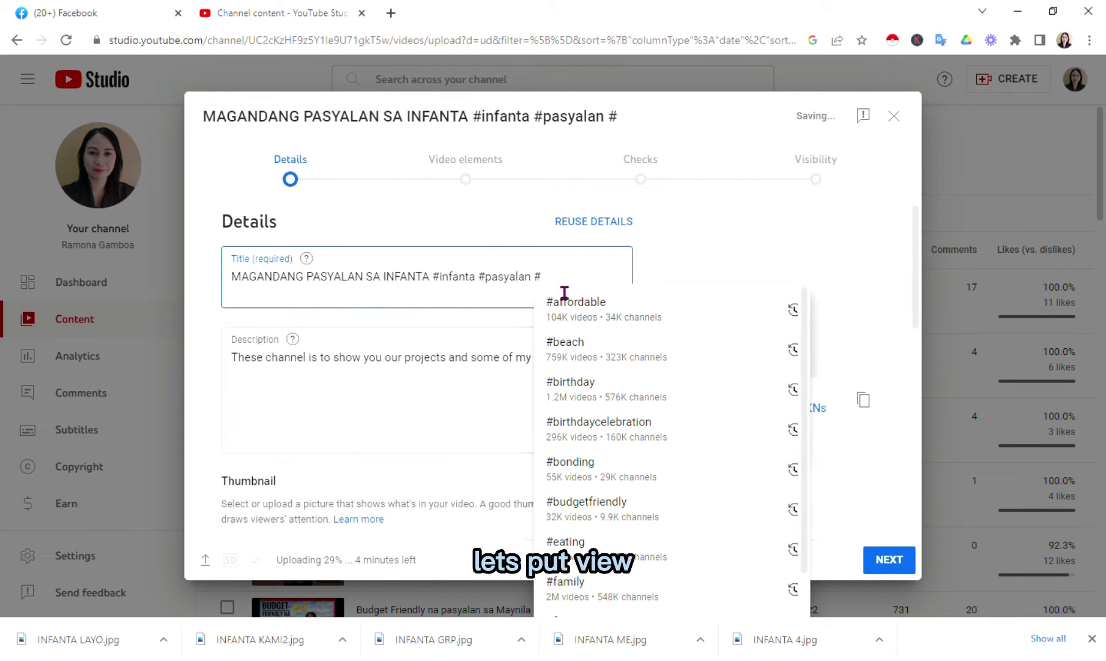
type("view")
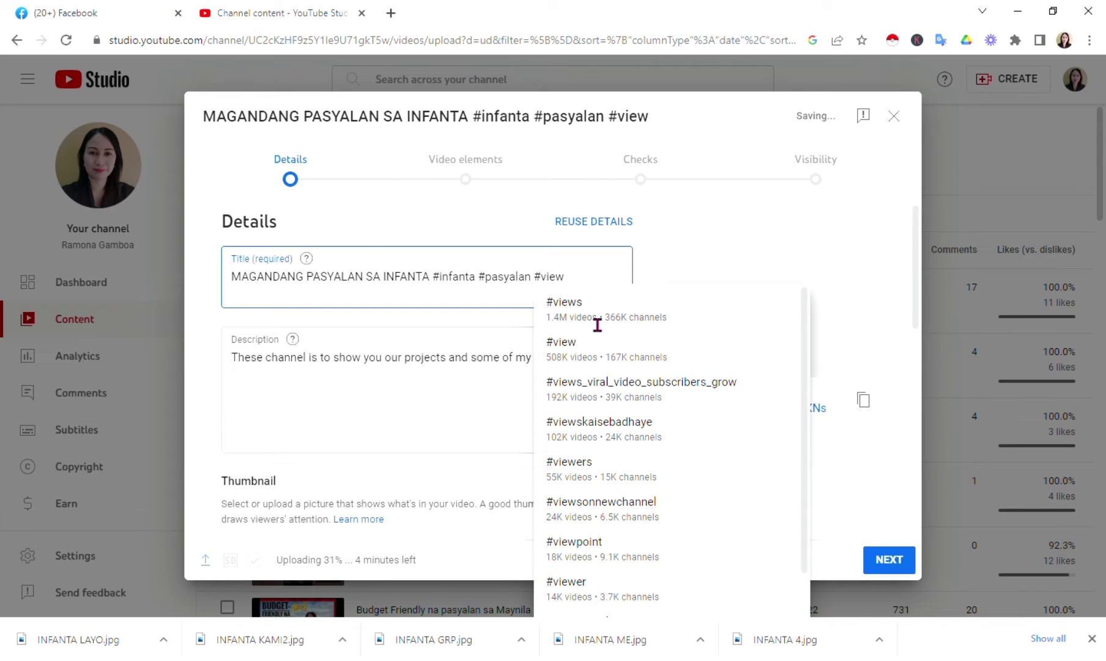
left_click(586, 314)
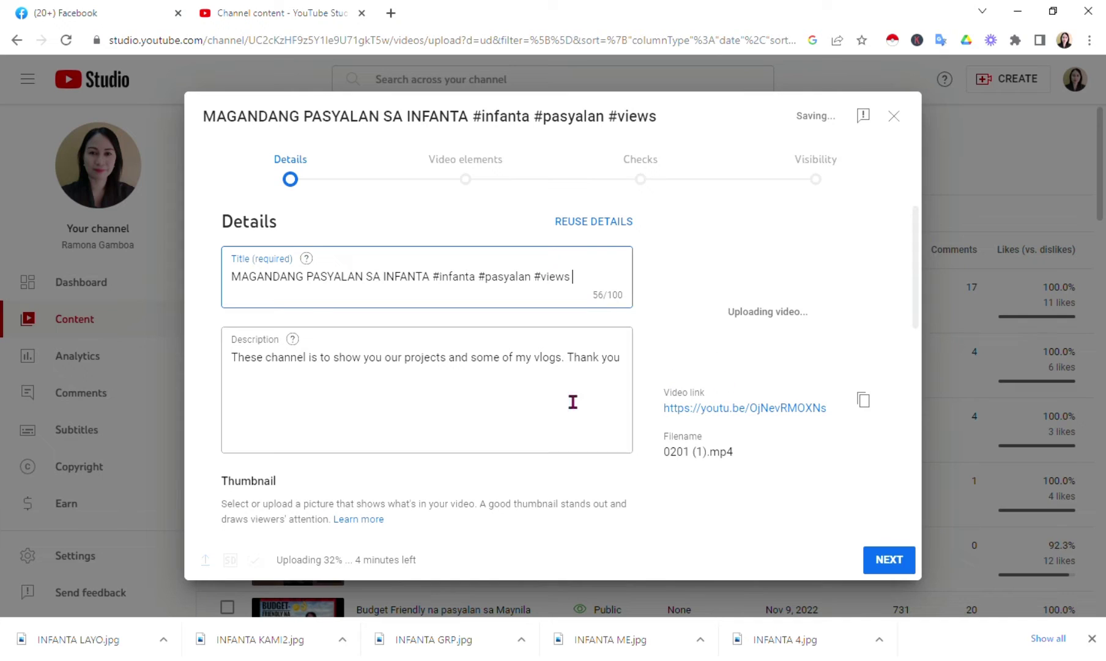
Clear the default channel text from the video's description.
left_click(631, 371)
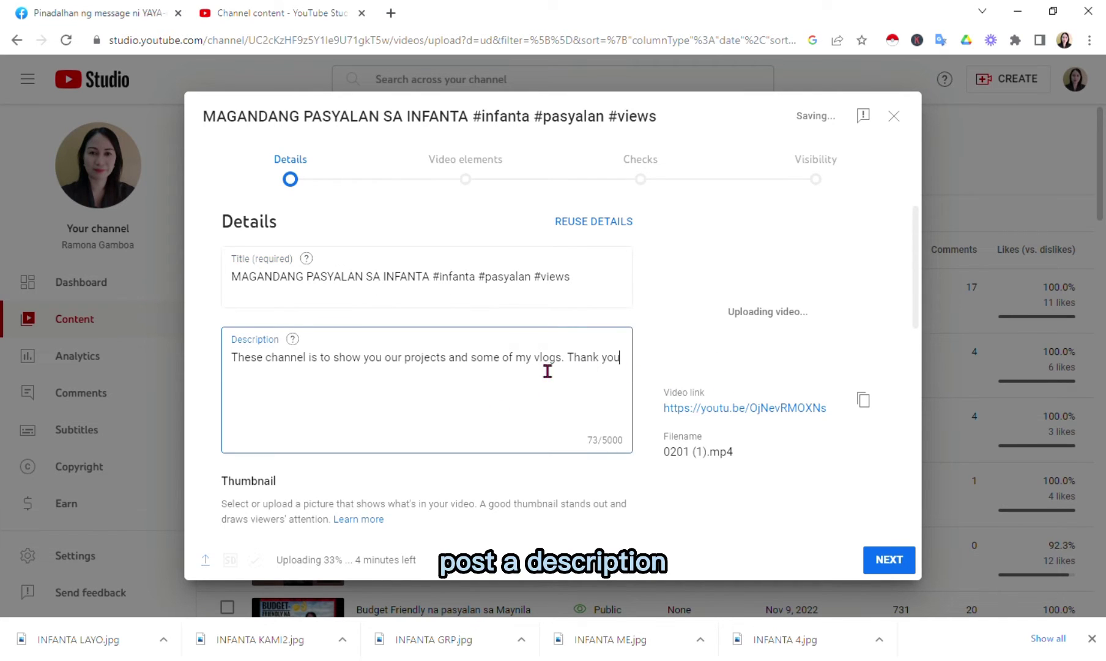
left_click_drag(252, 359, 286, 375)
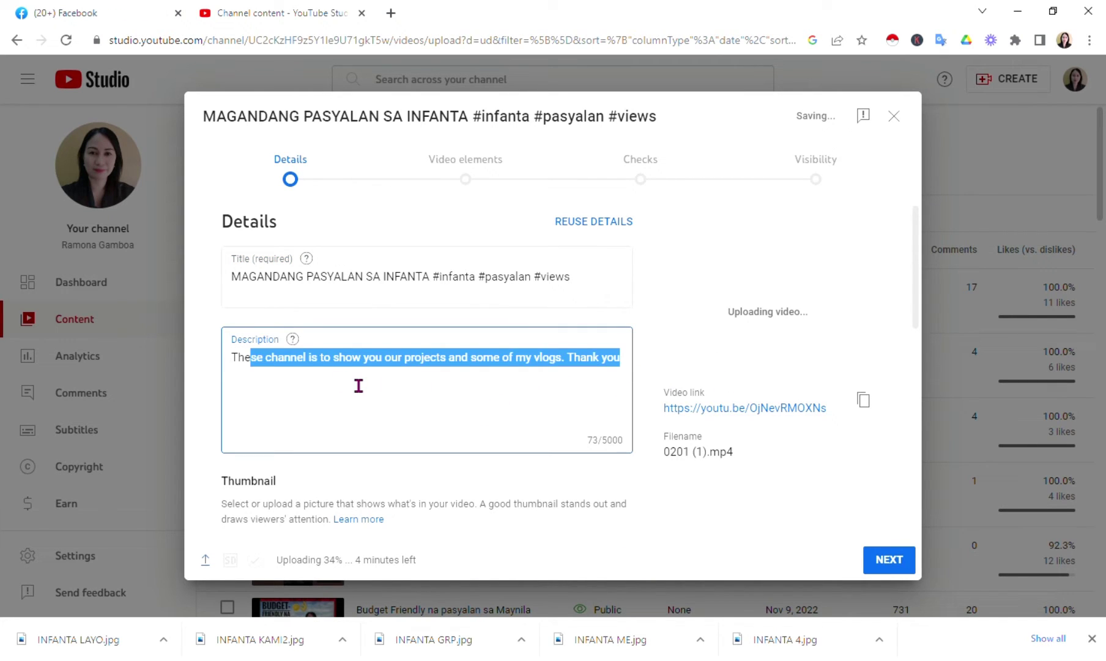
key("BackSpace")
key("BackSpace")
key("BackSpace")
key("BackSpace")
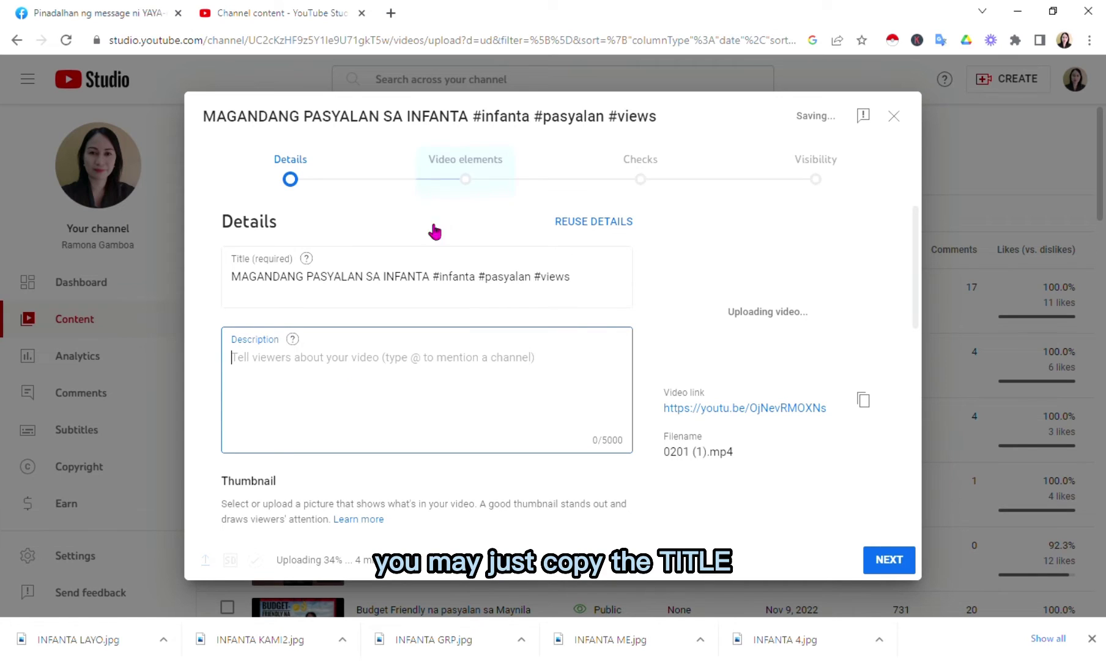
Copy the whole title, including its three hashtags, into the empty description.
left_click(558, 287)
left_click_drag(573, 279, 246, 292)
key("ctrl+c")
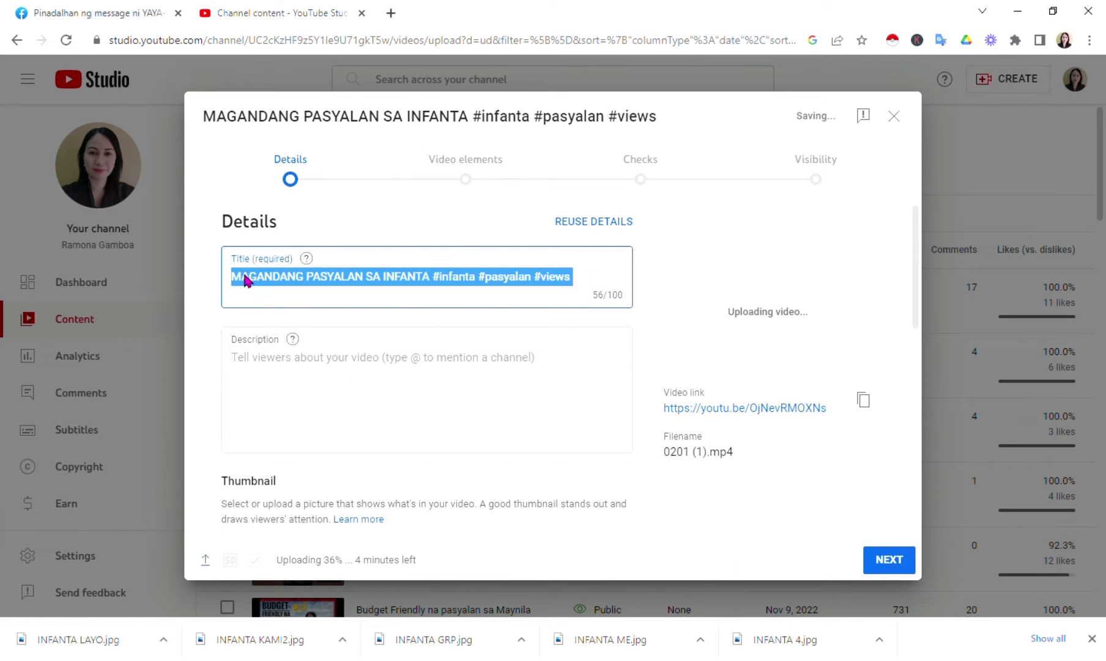
left_click(296, 369)
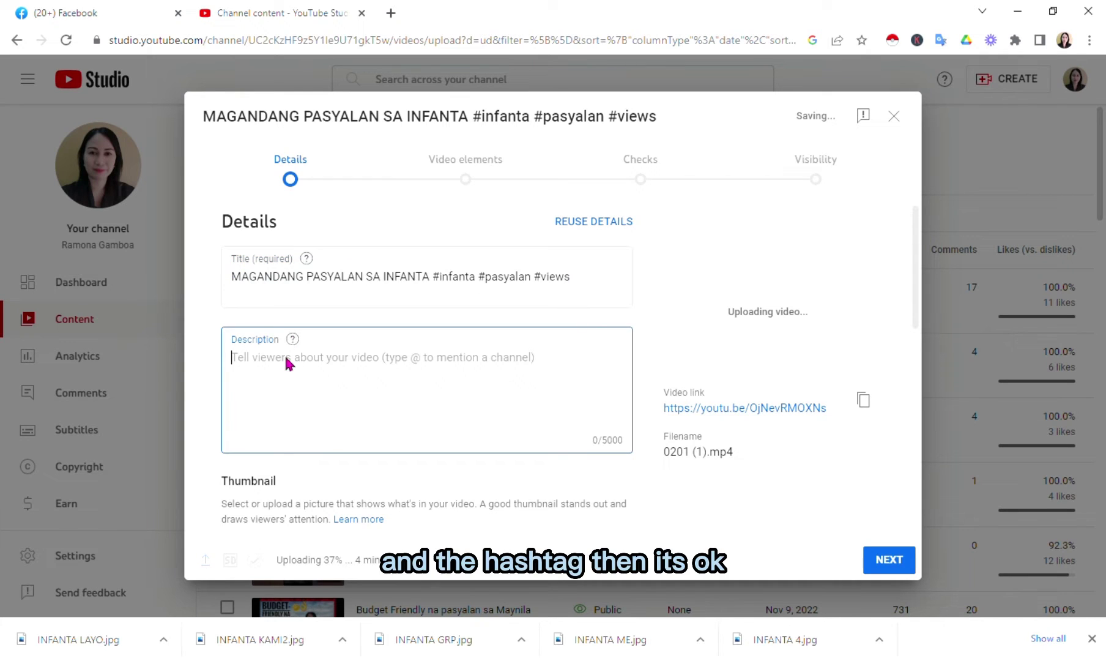
key("ctrl+v")
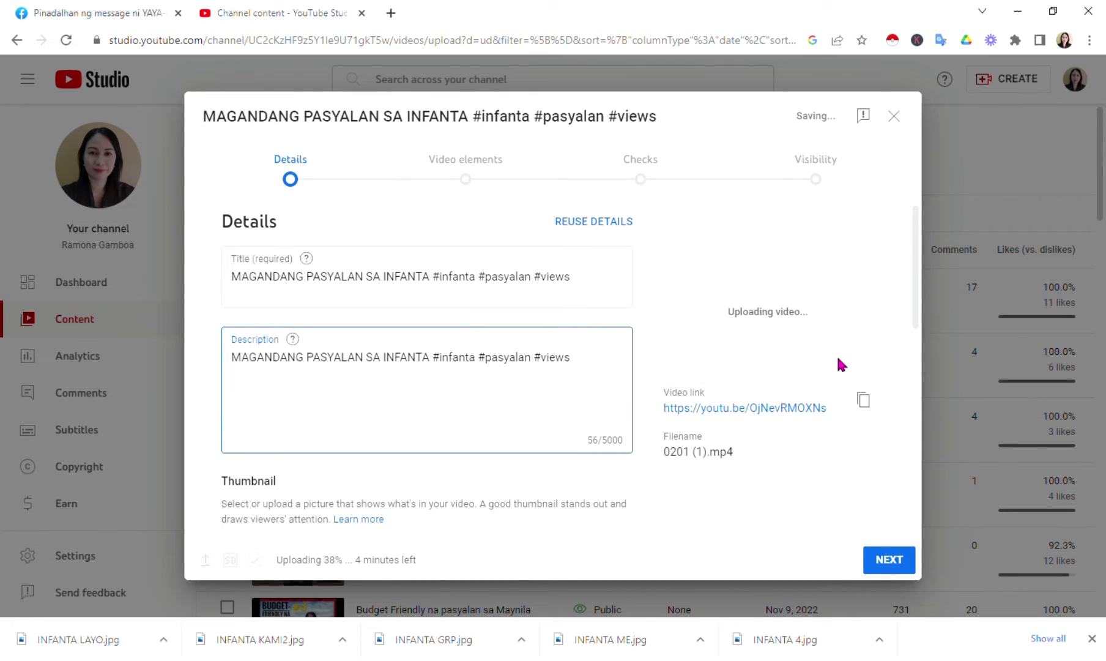
Upload the "Magandang Pasyalan sa Infanta" picture as the video's custom thumbnail.
left_click_drag(918, 289, 918, 327)
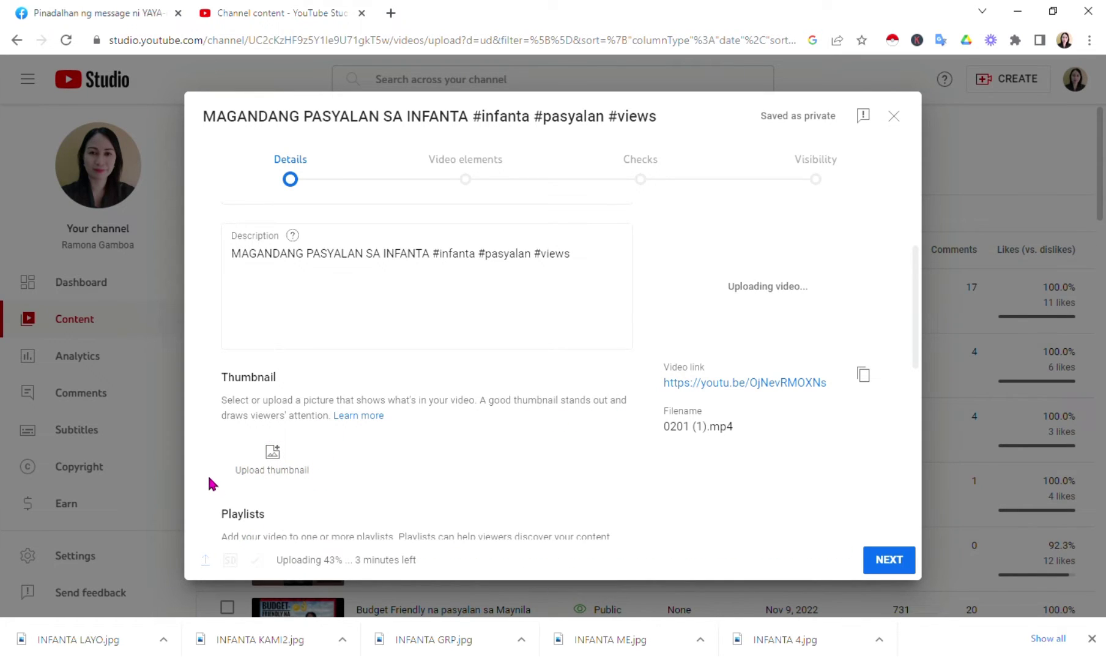
left_click(274, 464)
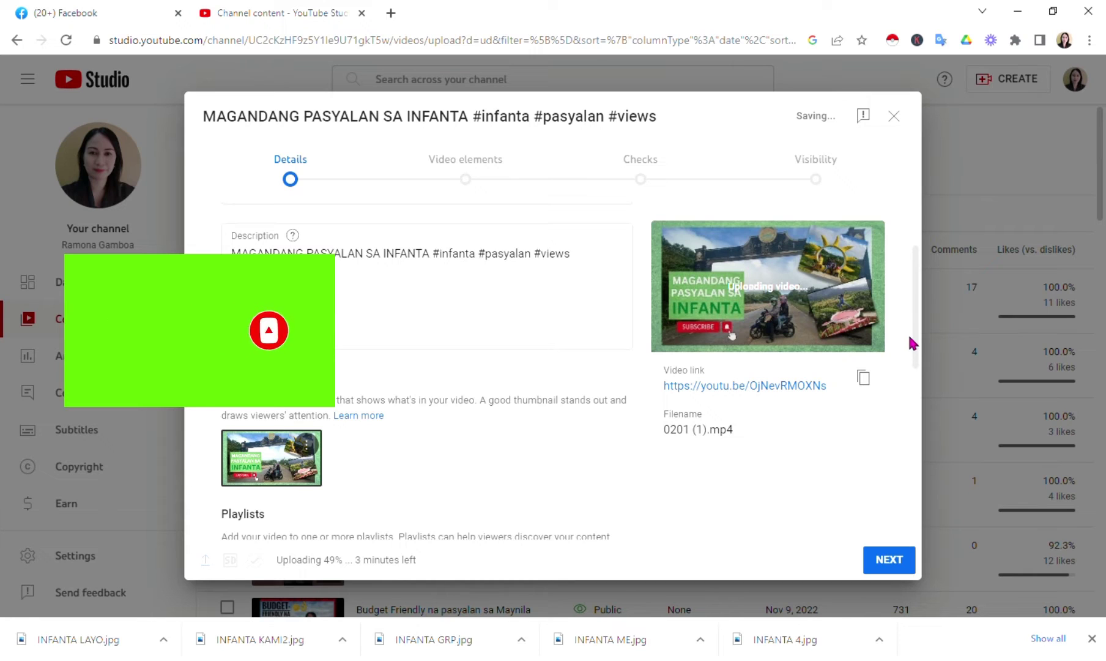
Add the video to the "Gala din pagmay time" playlist.
scroll(916, 362, "down", 1)
left_click_drag(917, 355, 920, 382)
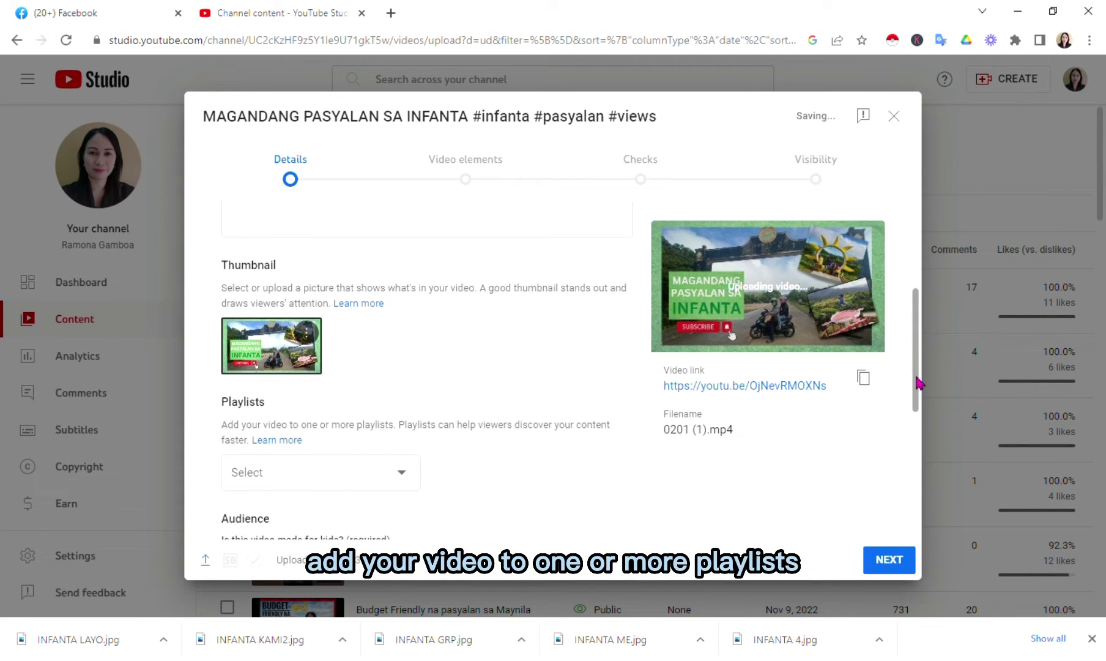
left_click(412, 482)
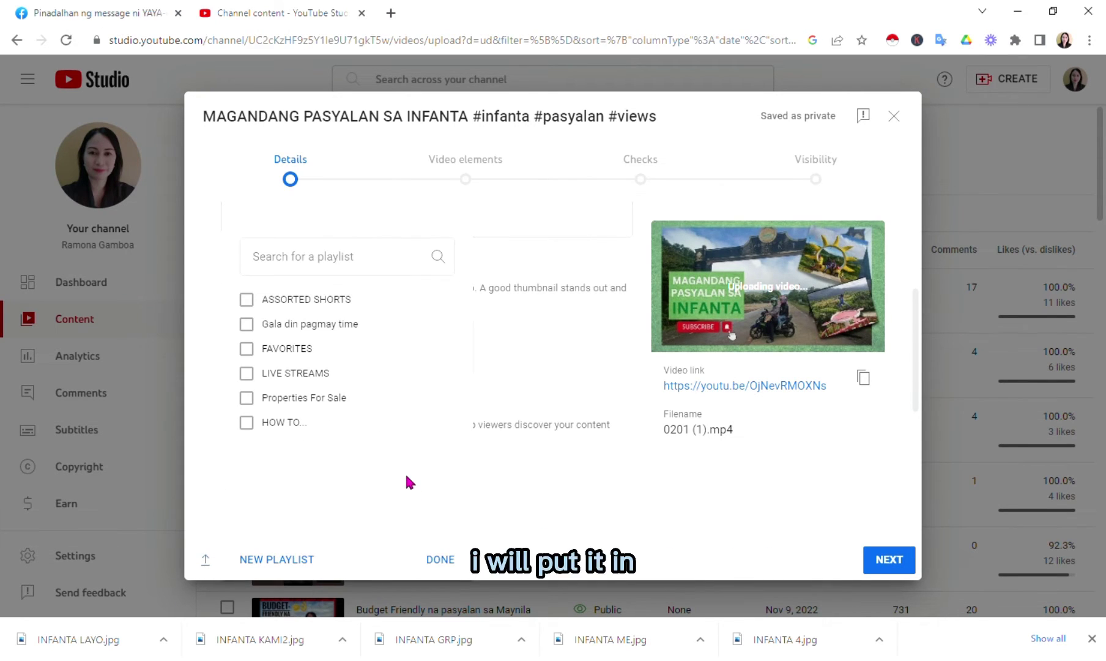
left_click(335, 331)
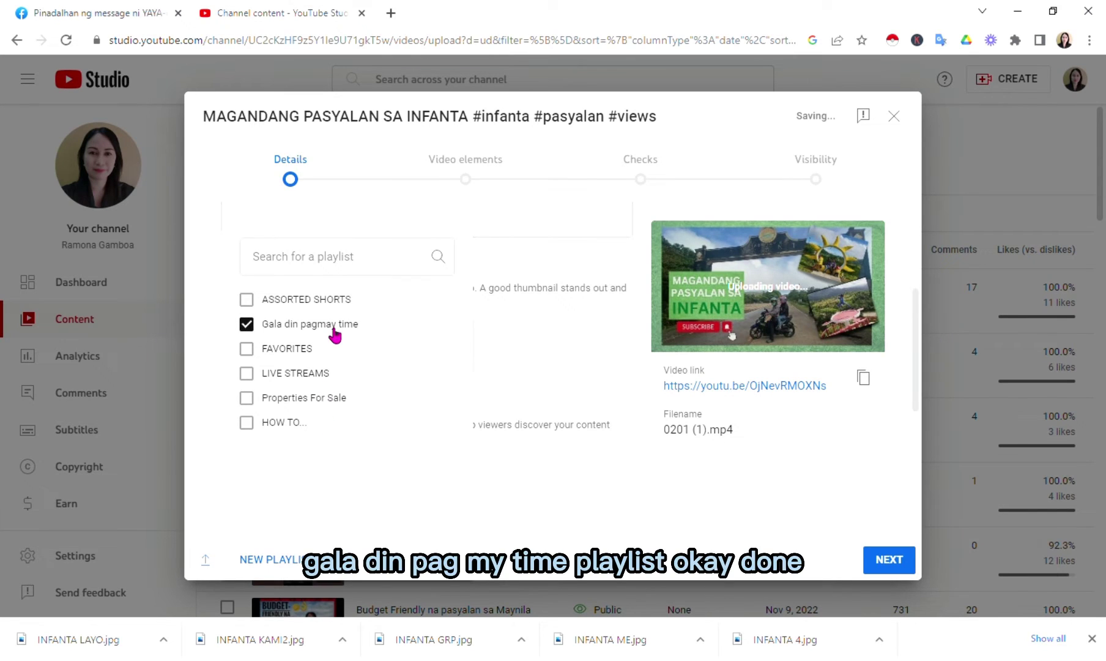
key("Escape")
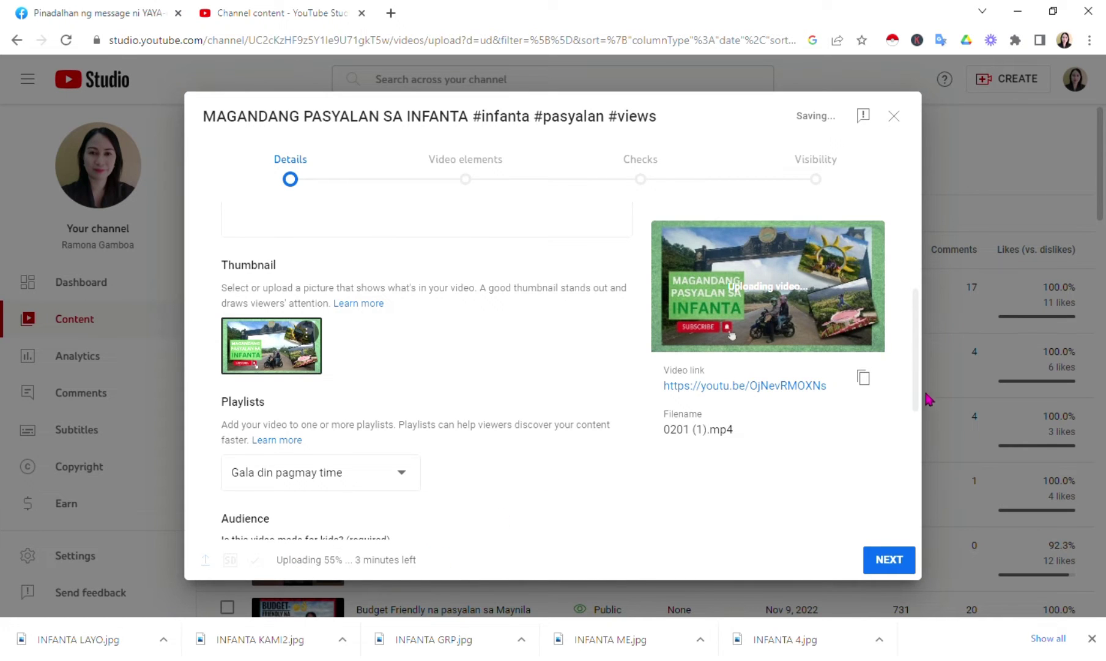
Set the video's audience to "No, it's not made for kids".
left_click_drag(919, 394, 920, 399)
scroll(920, 399, "down", 2)
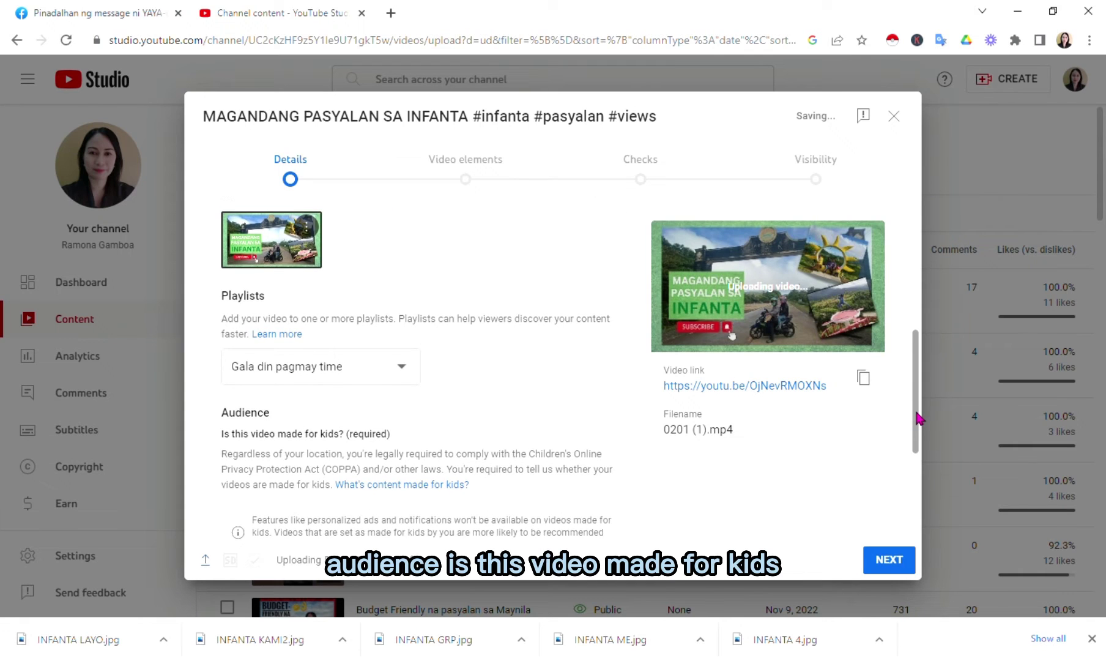
left_click_drag(918, 418, 918, 430)
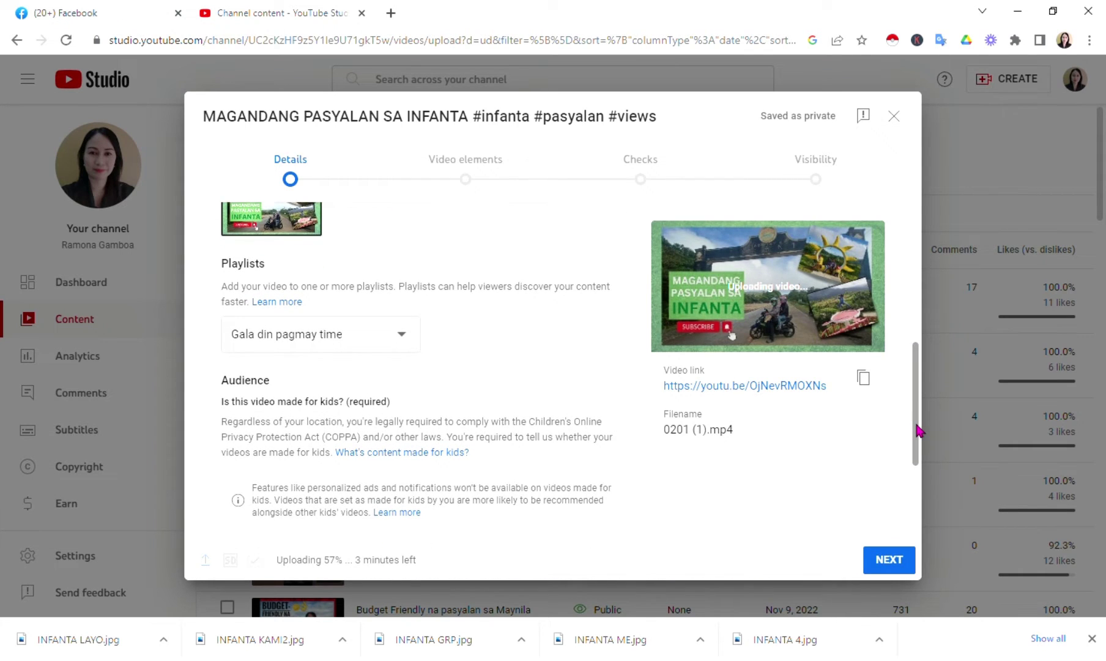
left_click_drag(920, 430, 924, 454)
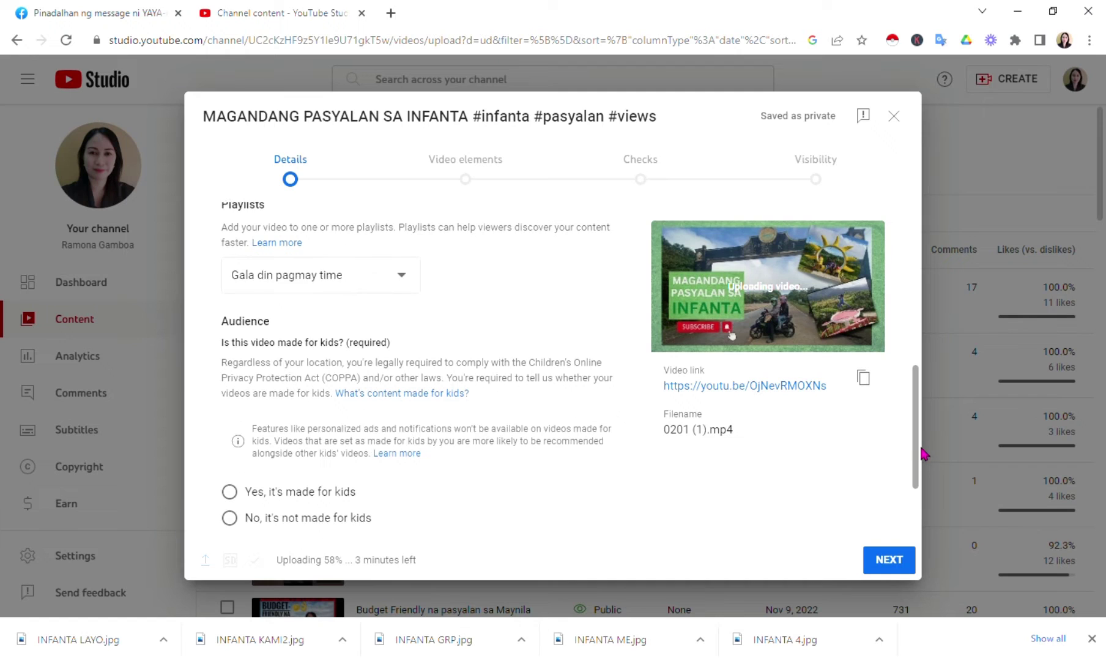
left_click(230, 515)
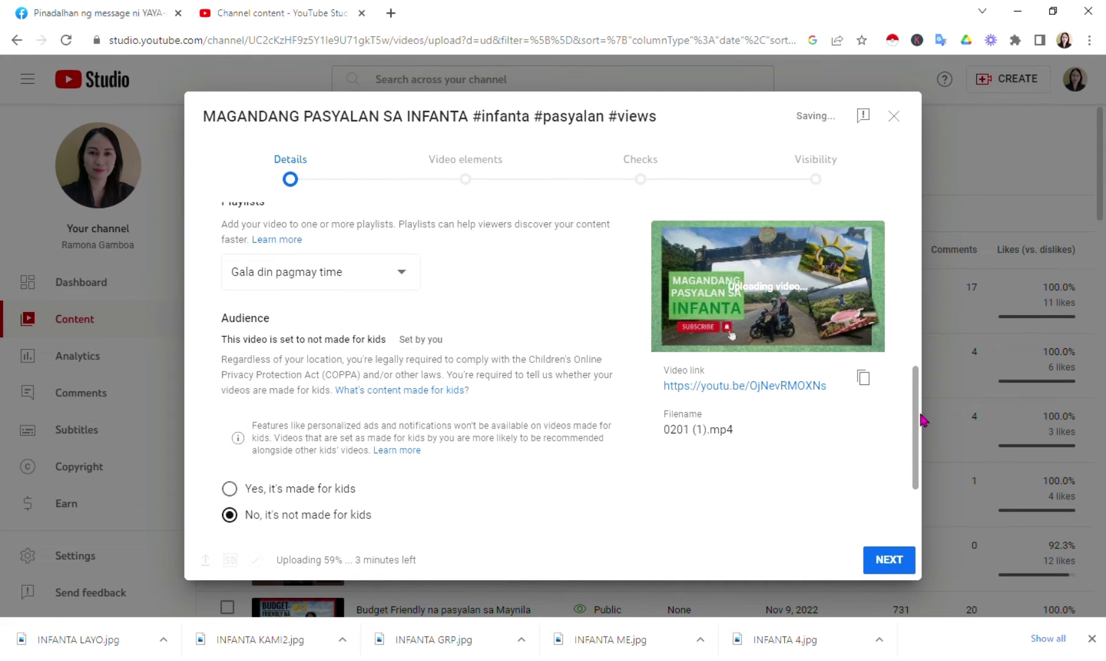
Reveal the video's additional detail settings and expand the advanced age restriction options for review.
left_click_drag(923, 419, 920, 477)
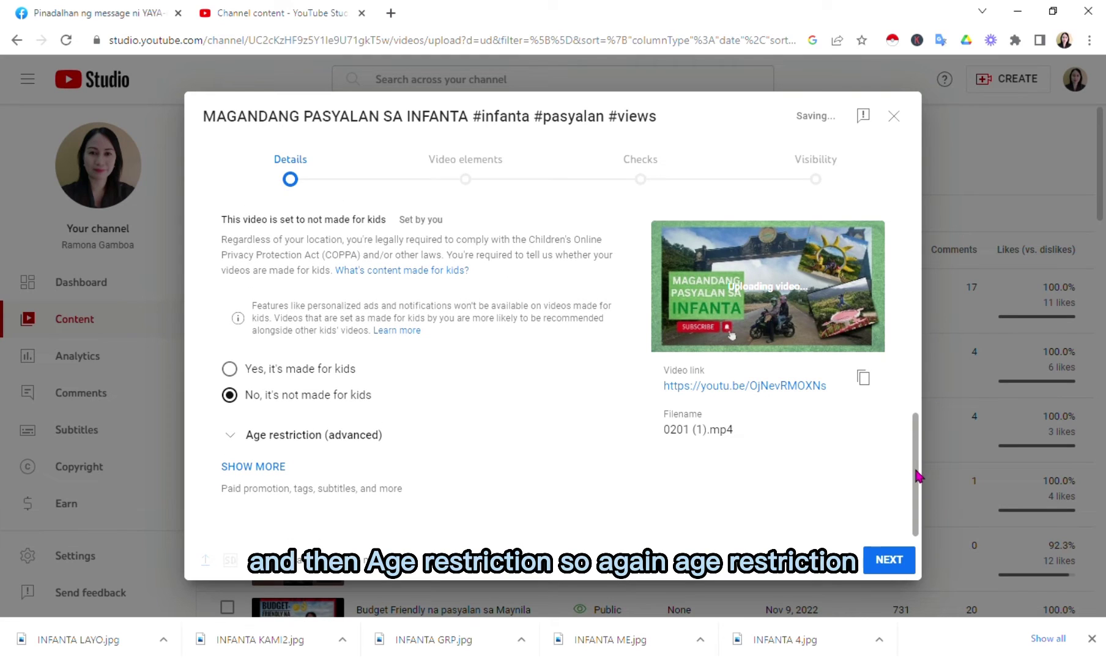
left_click(278, 467)
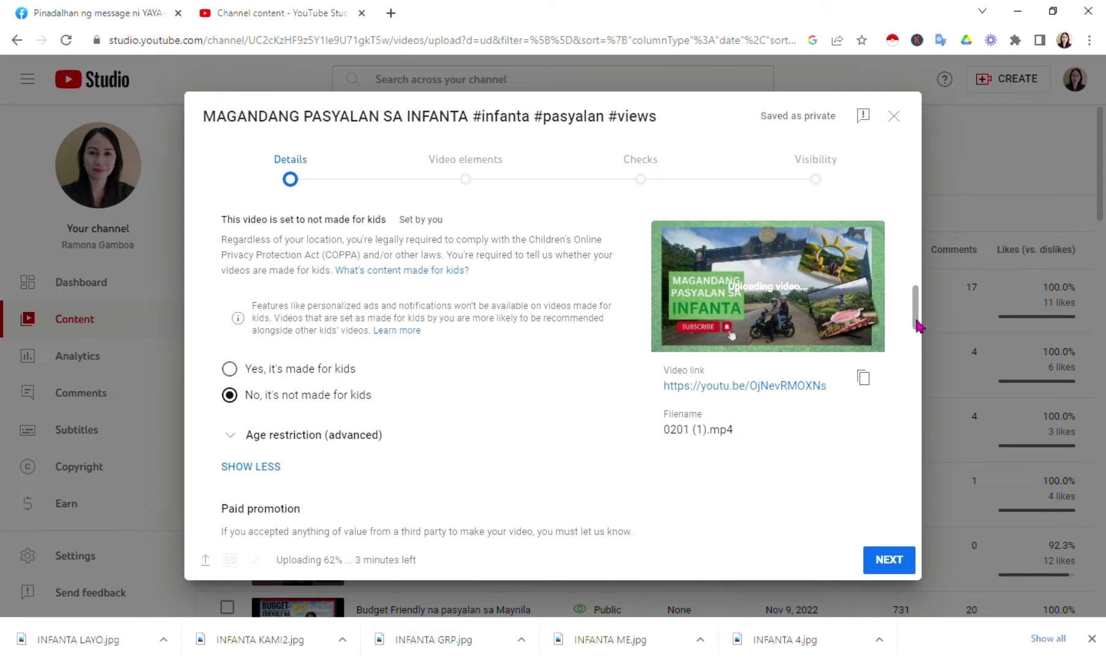
left_click_drag(918, 326, 918, 335)
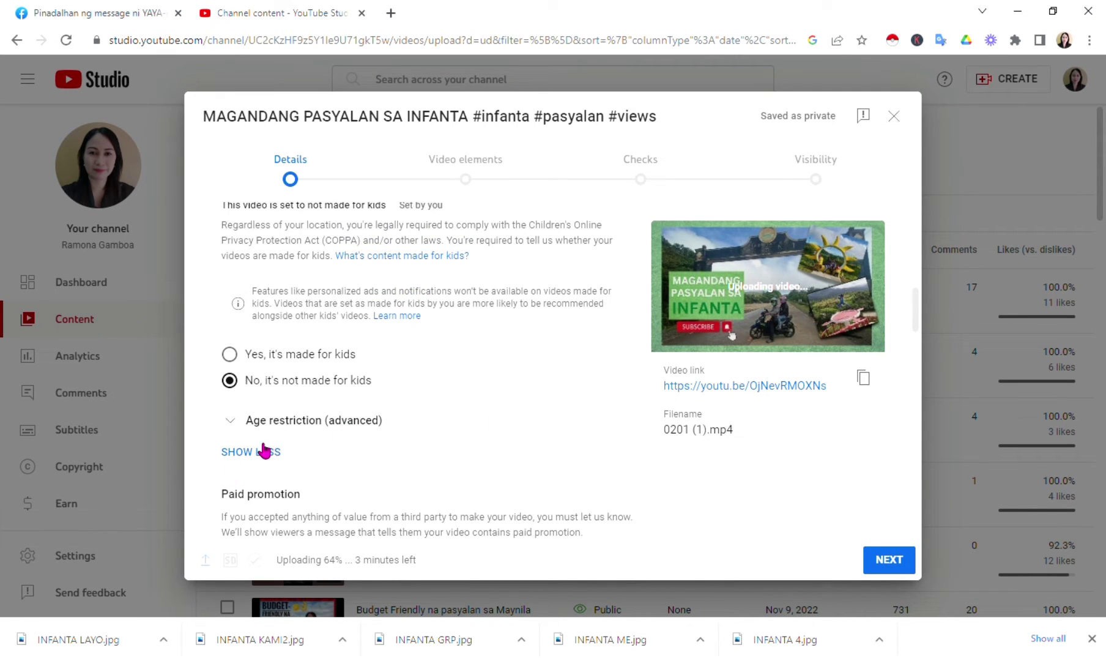
left_click(290, 429)
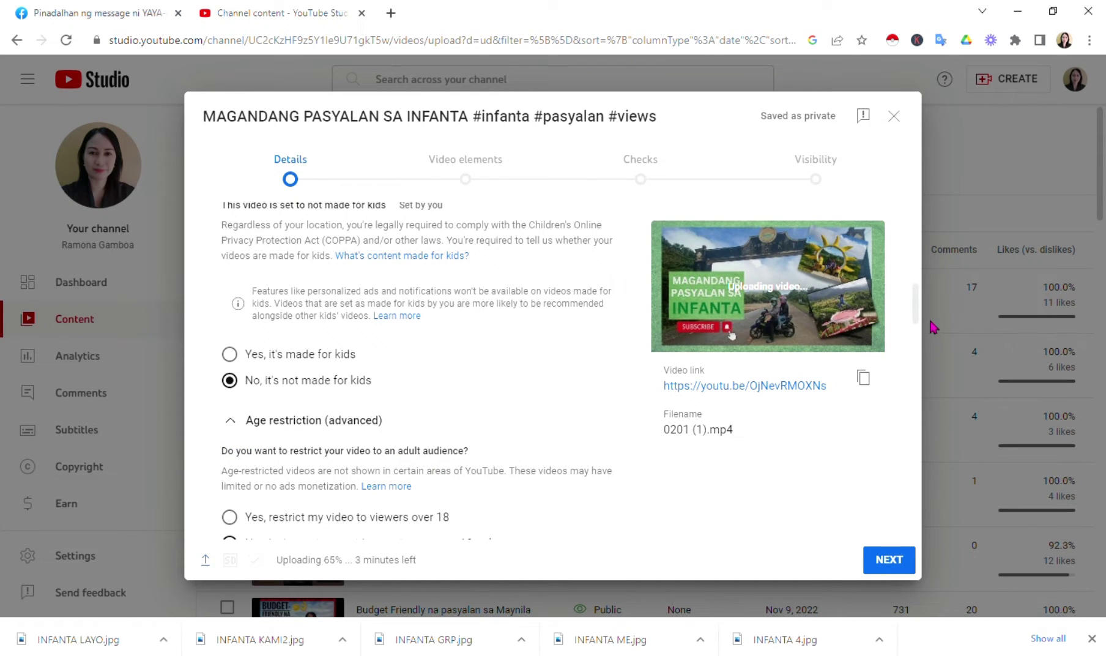
scroll(918, 315, "down", 2)
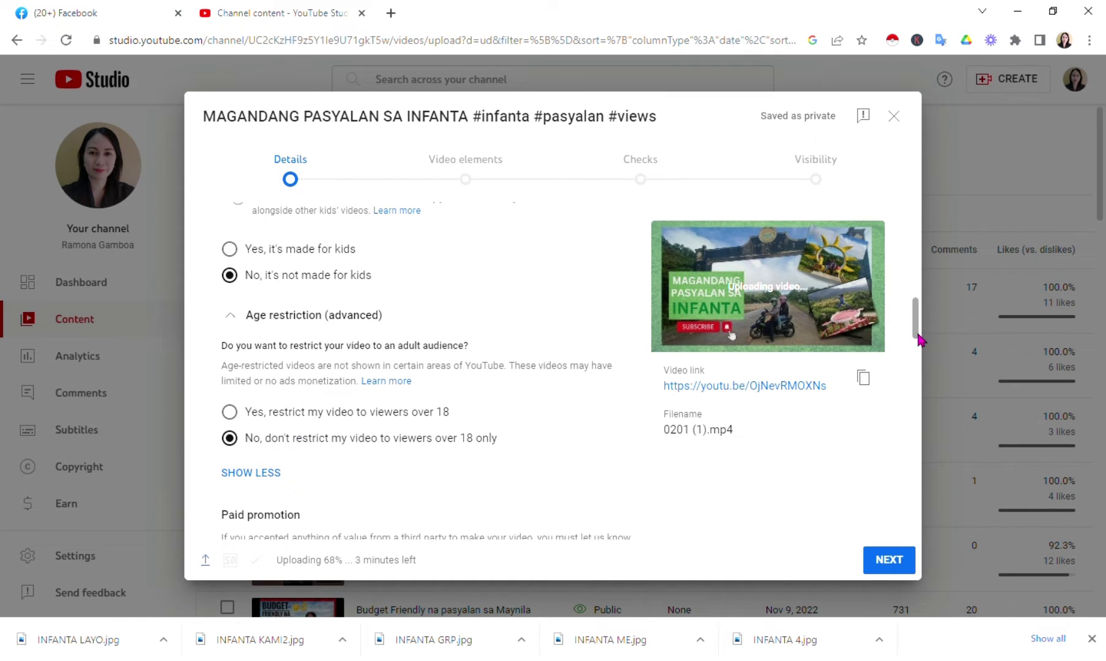
Enter "#infanta #view #pasyalan #motovlog #vlog" as the video's tags.
scroll(915, 352, "down", 2)
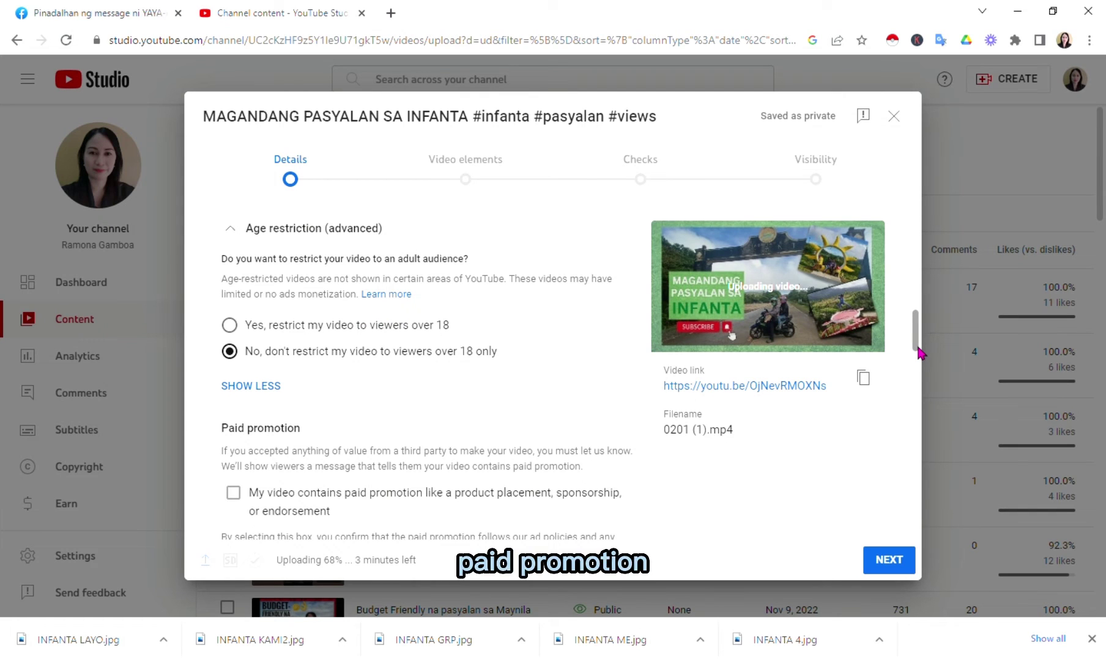
left_click_drag(918, 352, 920, 376)
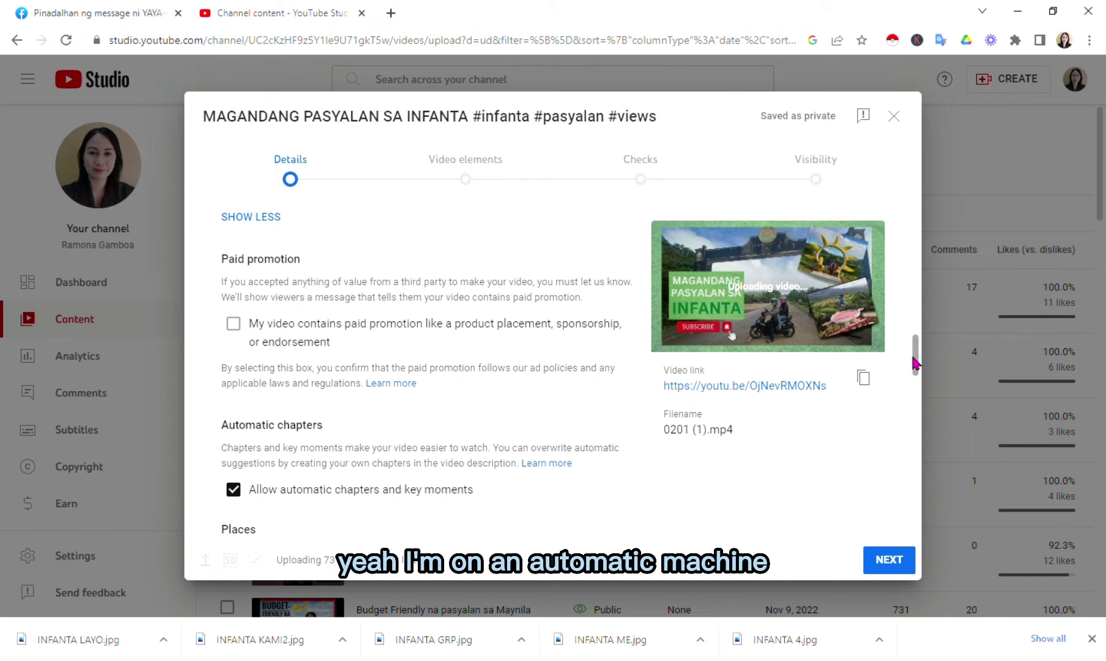
left_click_drag(916, 362, 919, 378)
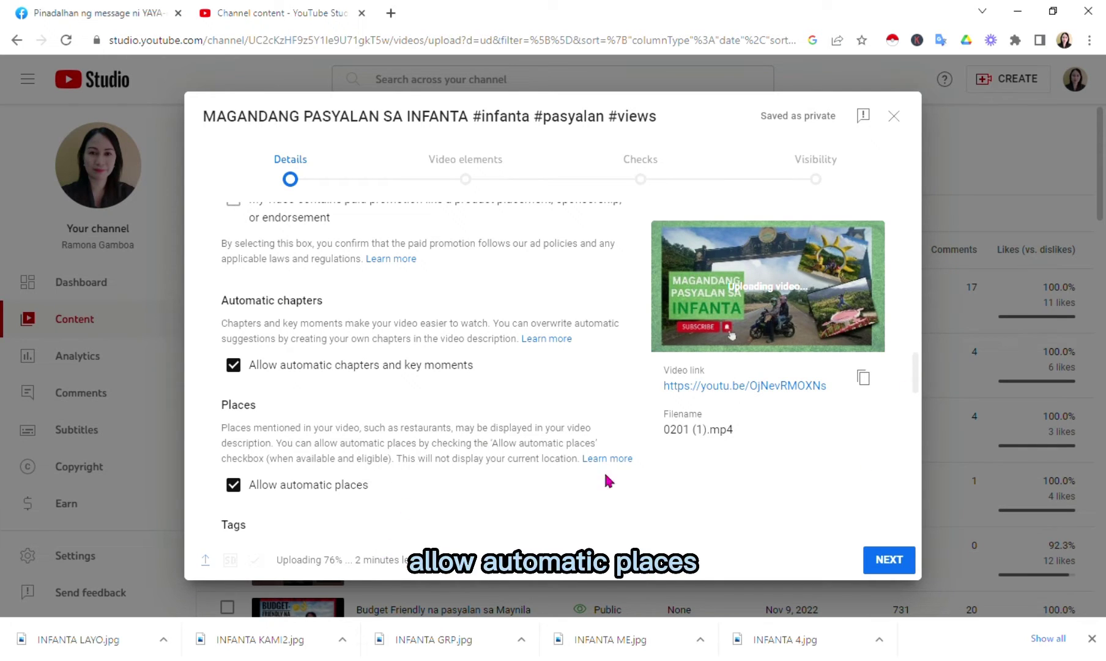
left_click_drag(916, 376, 918, 398)
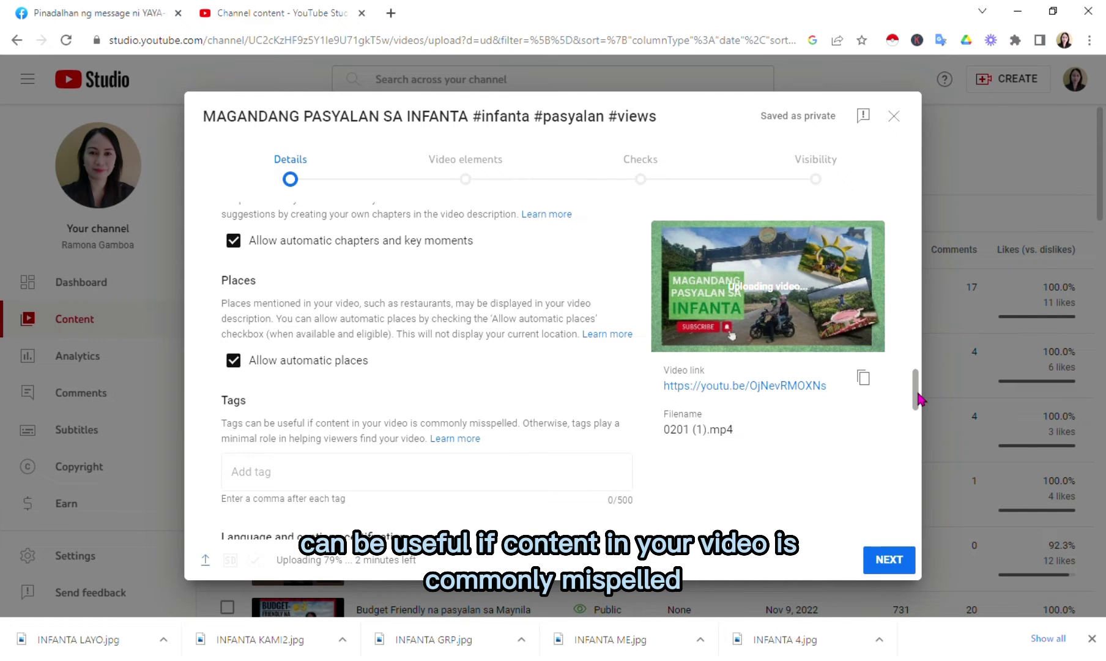
left_click(276, 481)
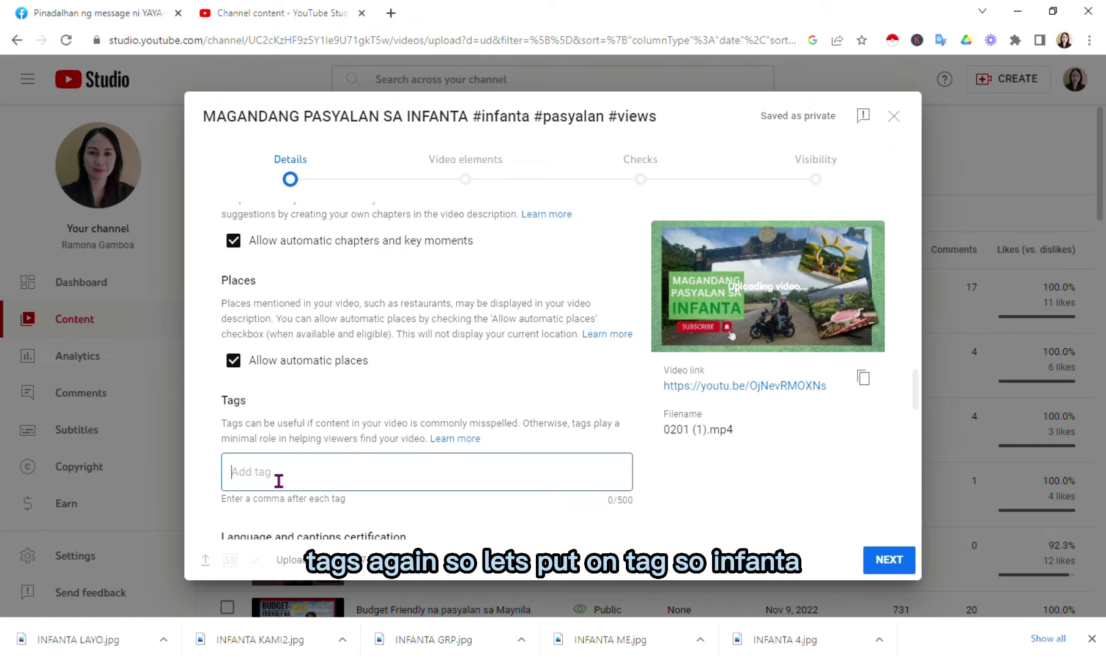
type("#")
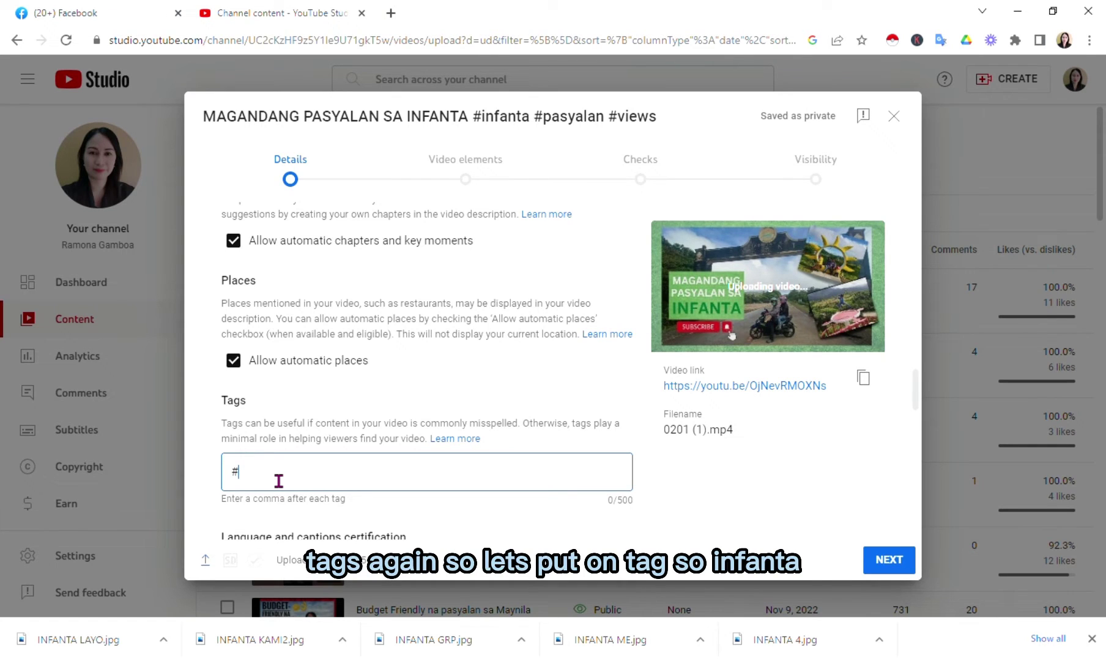
type("infanta #")
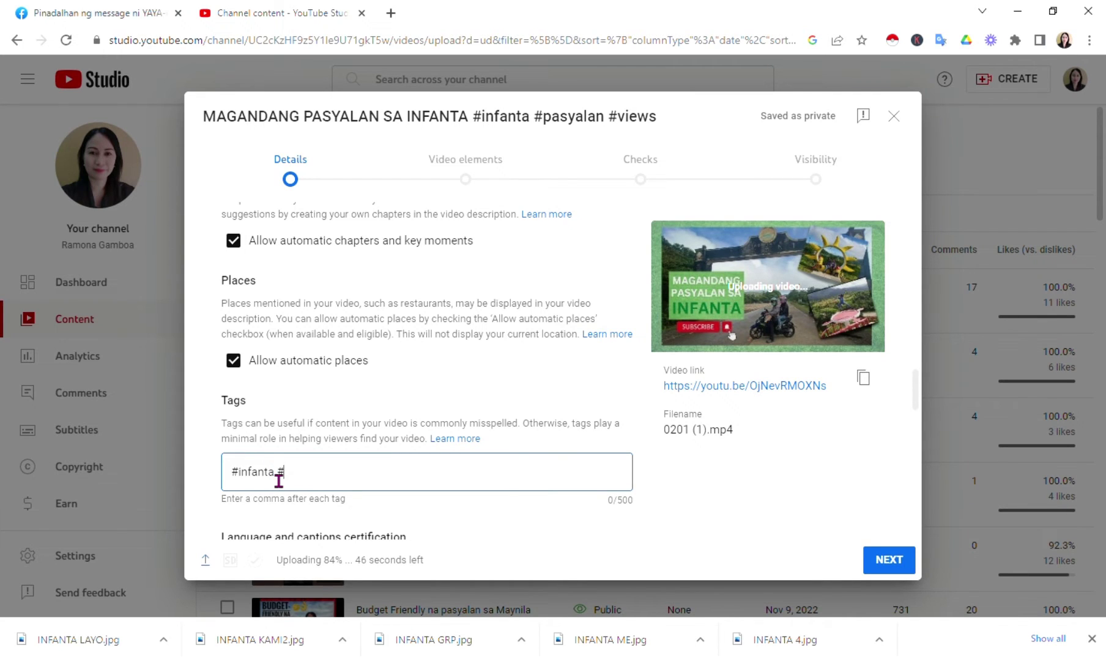
type("view")
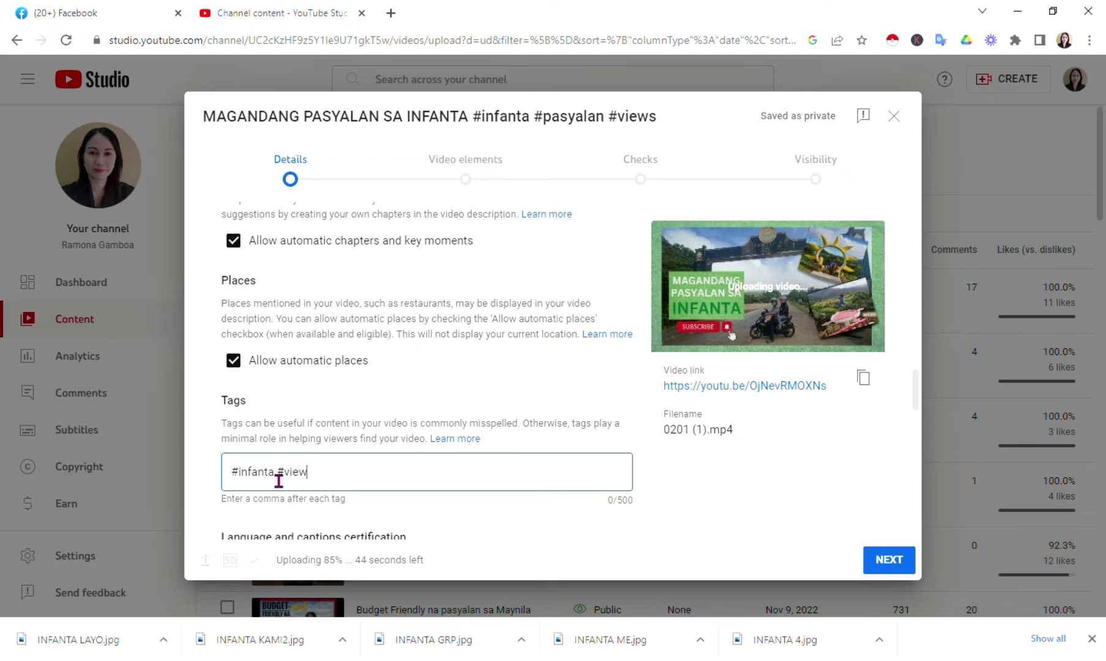
type(" #")
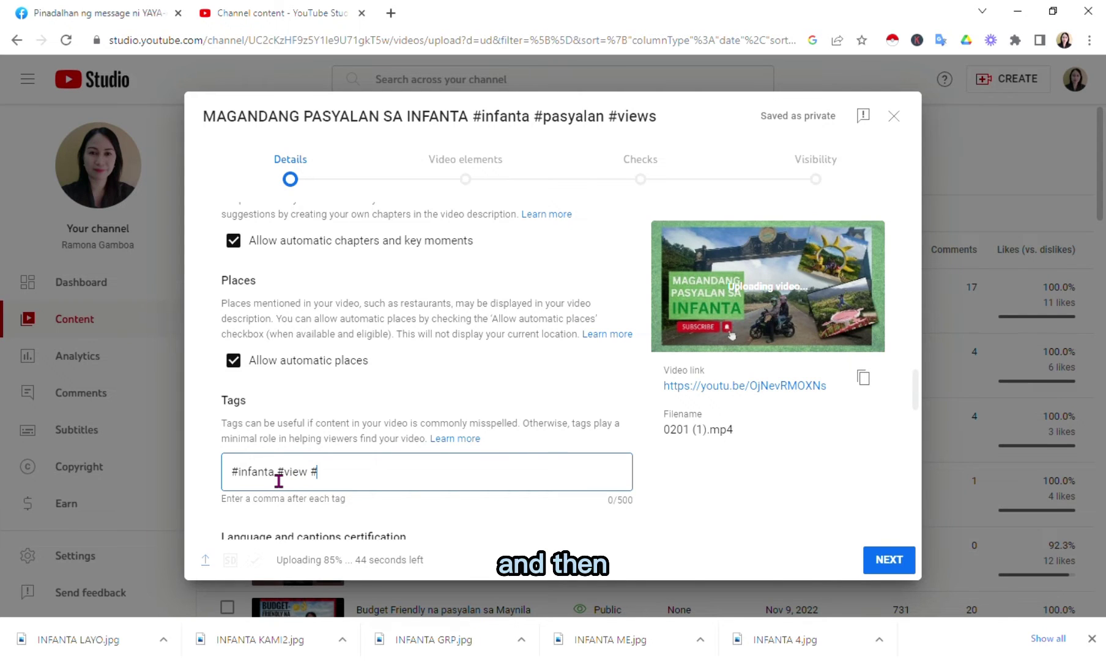
type("pasya")
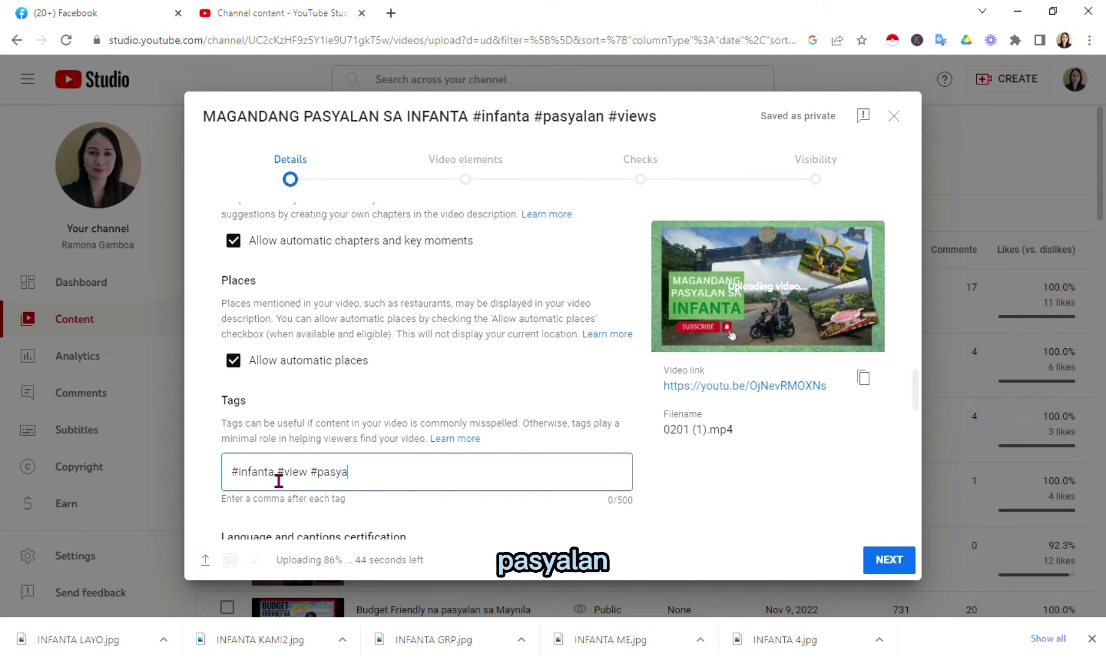
type("lan")
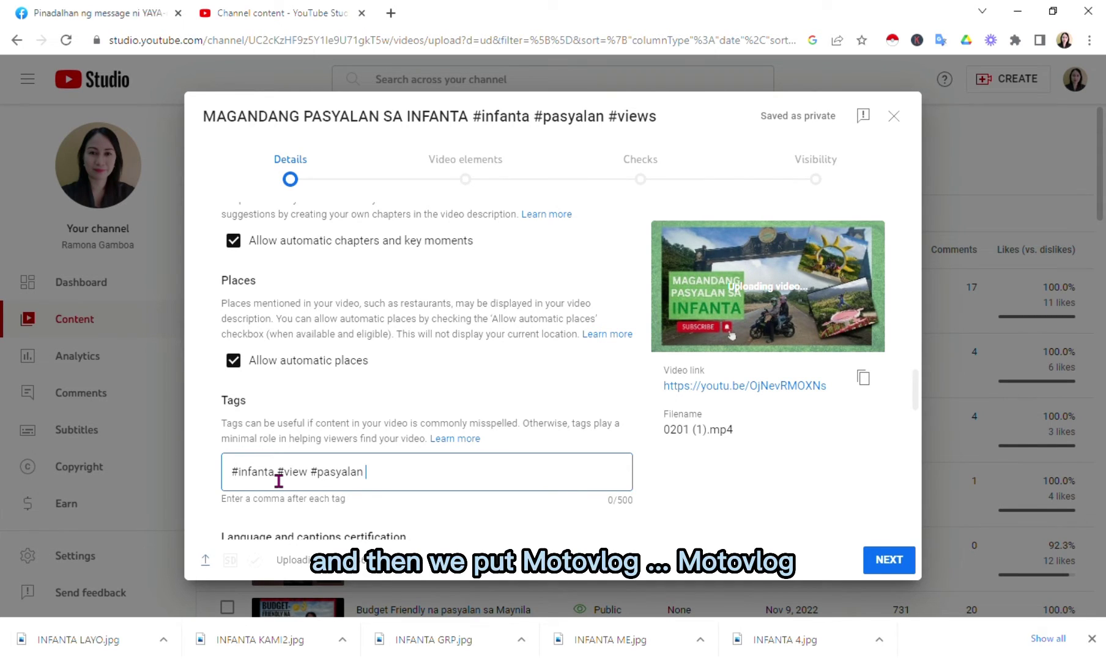
type(" #mo")
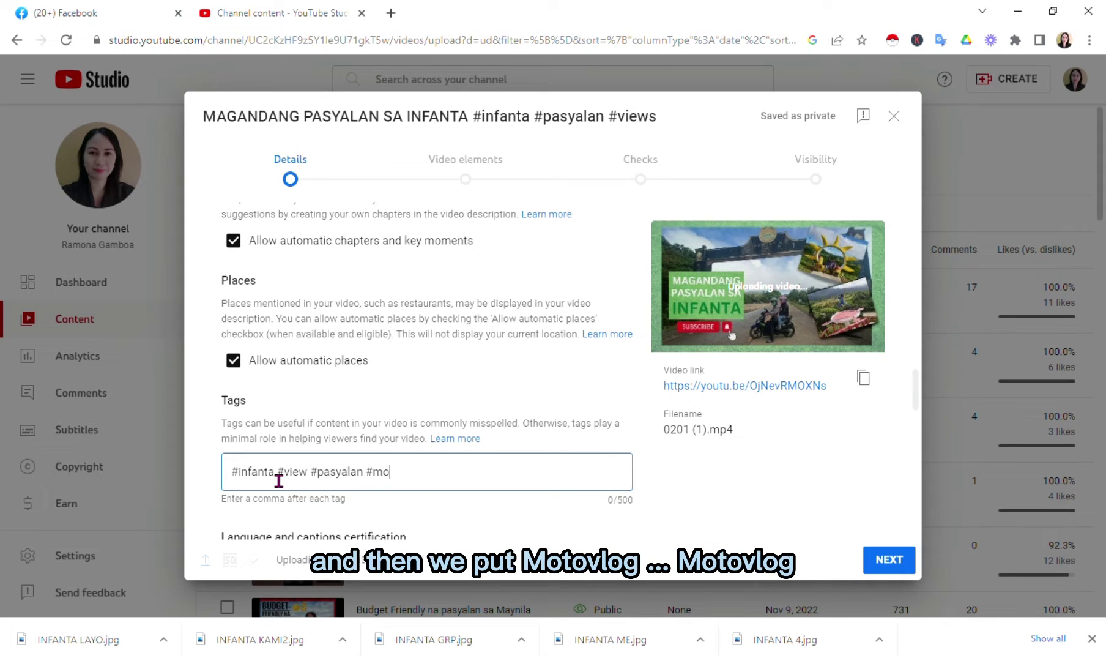
type("tovl")
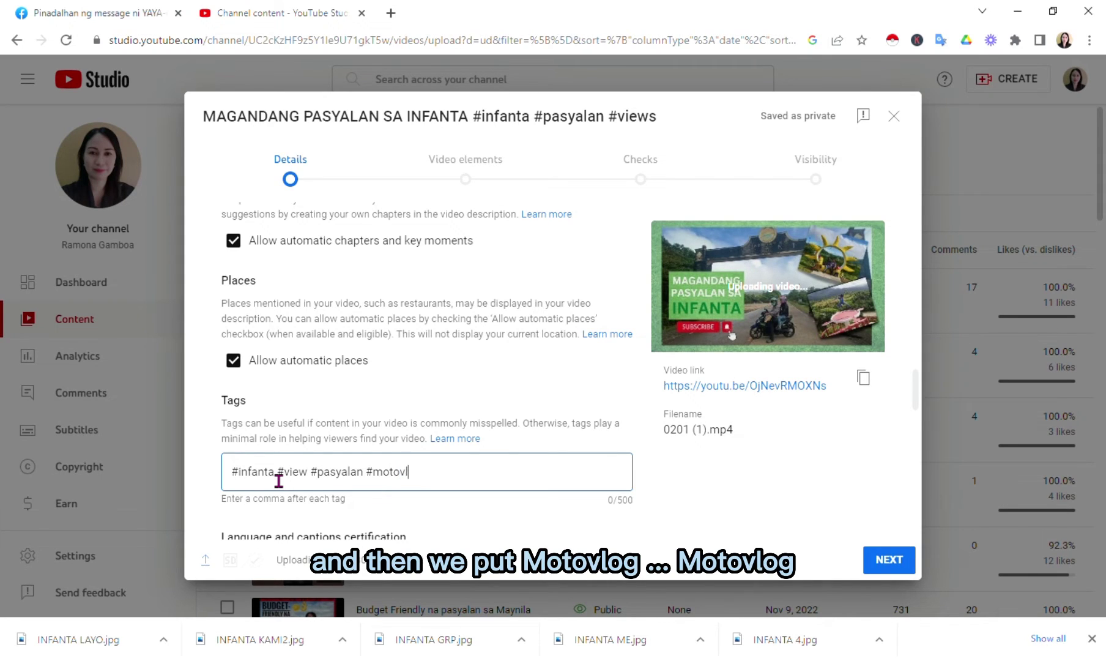
type("og")
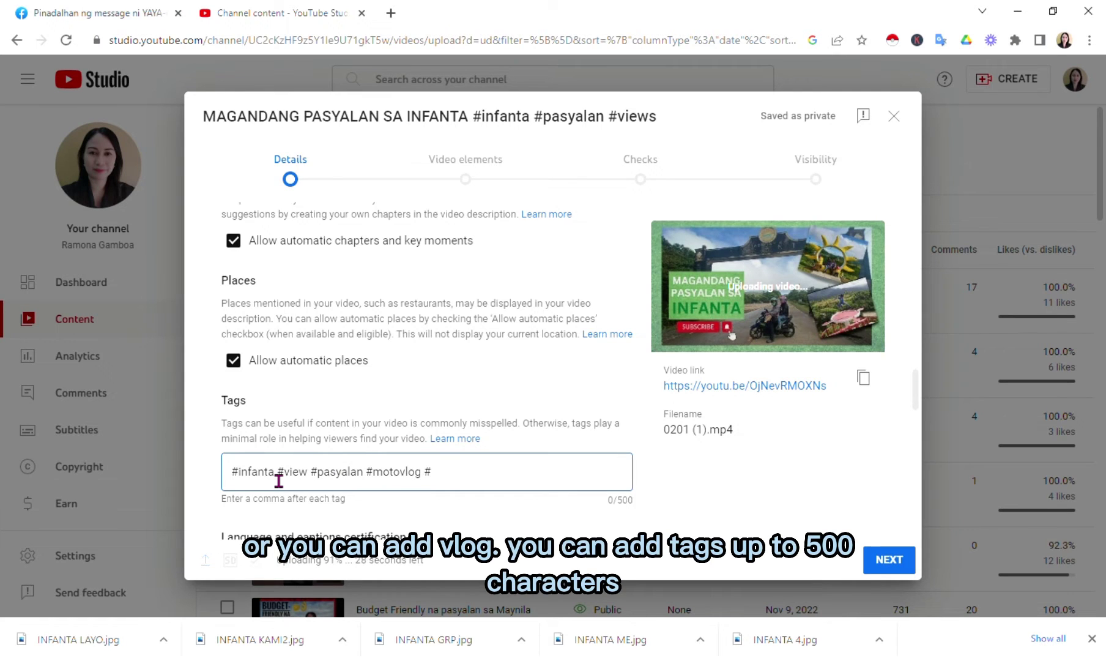
type(" #vlog")
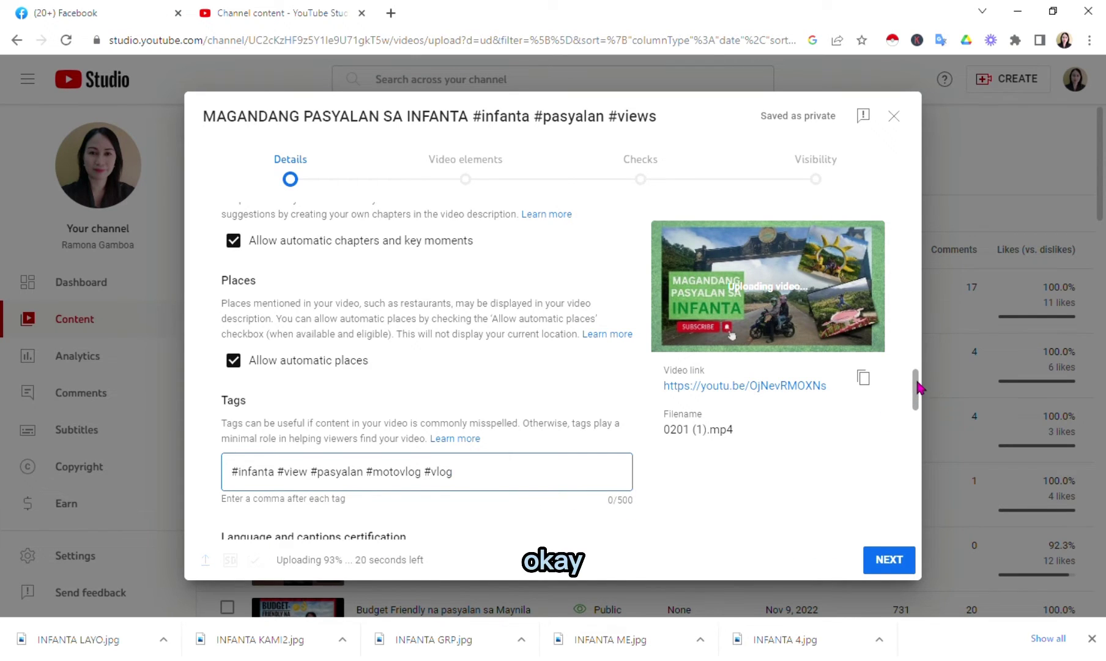
left_click_drag(918, 387, 919, 399)
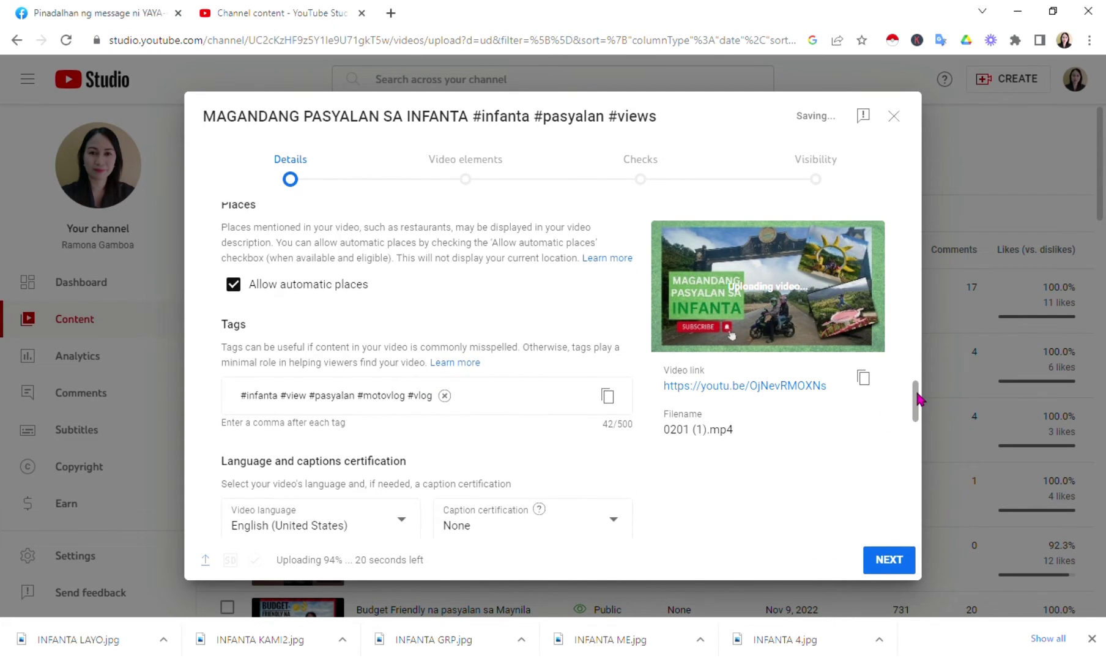
Disallow embedding of the video and stop people from sampling its content for Shorts.
left_click_drag(918, 399, 922, 421)
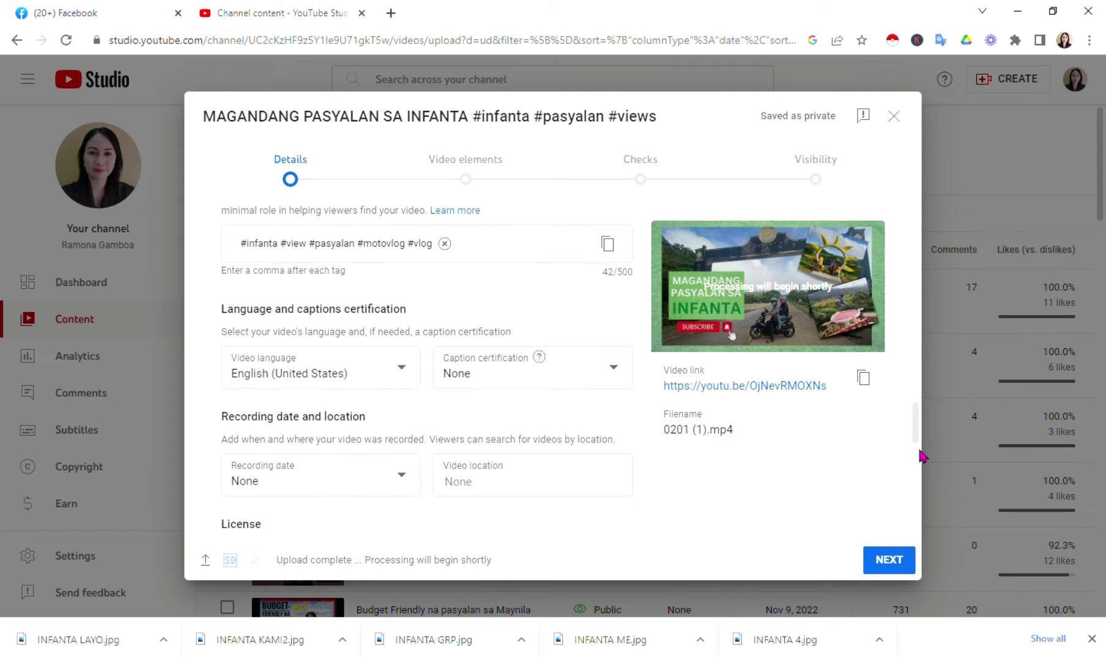
left_click_drag(915, 426, 919, 451)
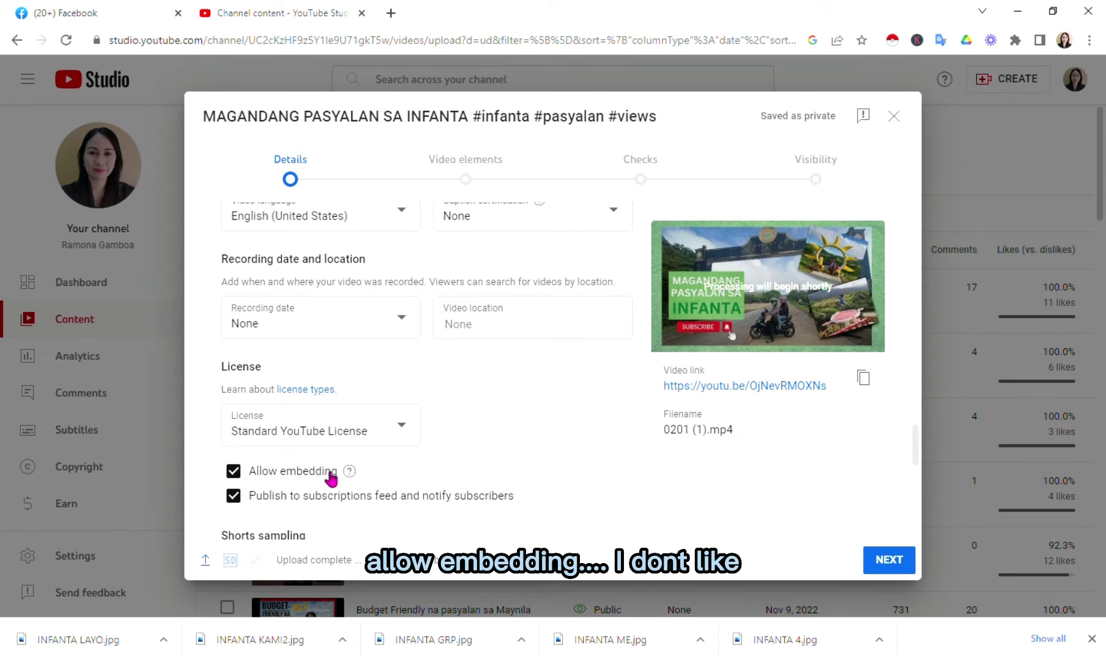
mouse_move(350, 471)
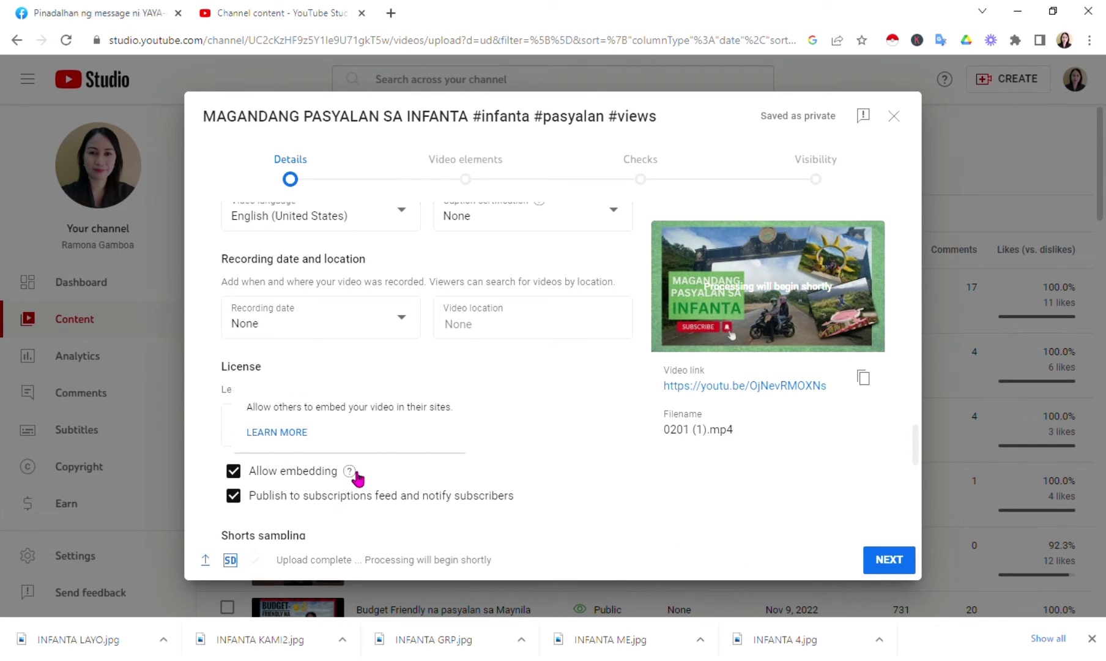
left_click(238, 476)
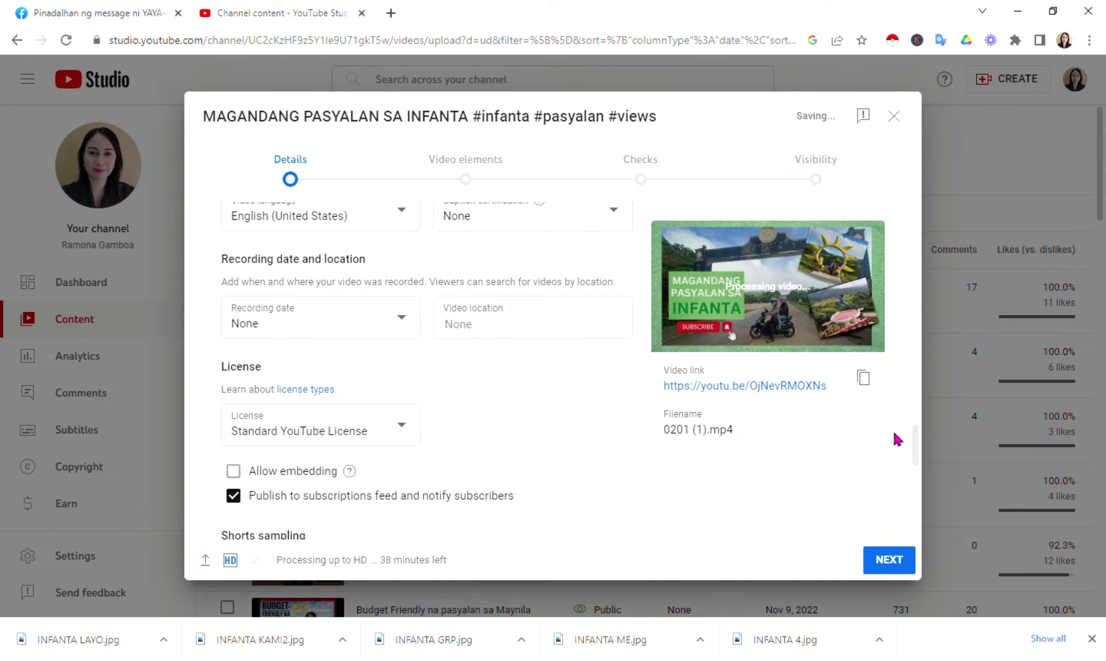
left_click_drag(918, 448, 919, 465)
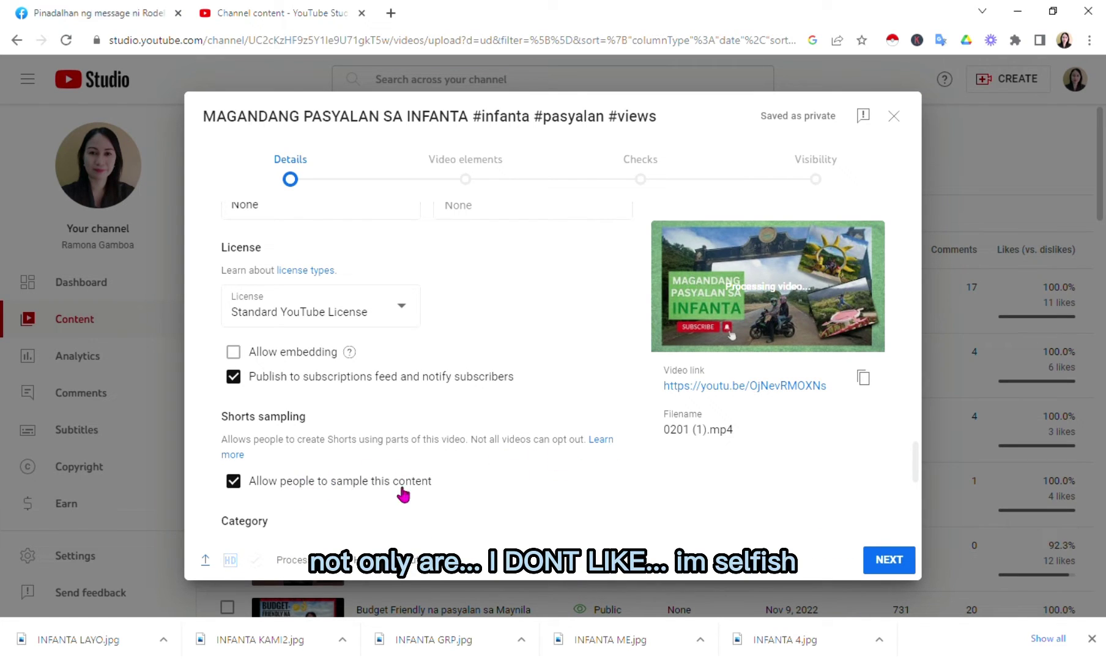
left_click(249, 486)
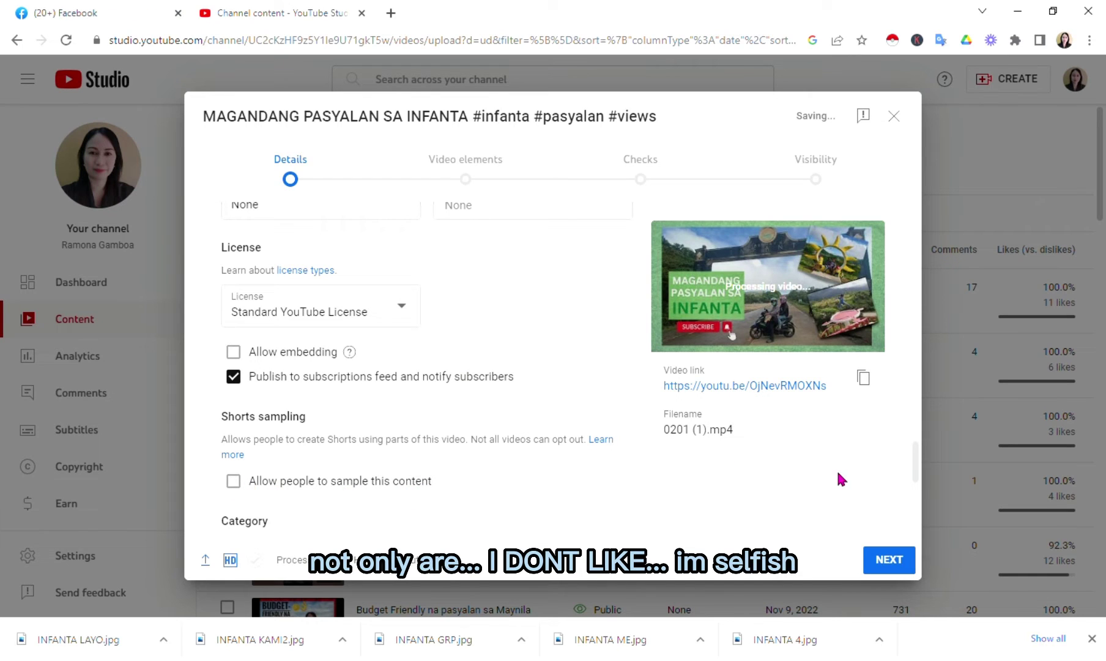
Set the video's category to Travel & Events.
scroll(916, 465, "down", 1)
left_click_drag(916, 466, 916, 473)
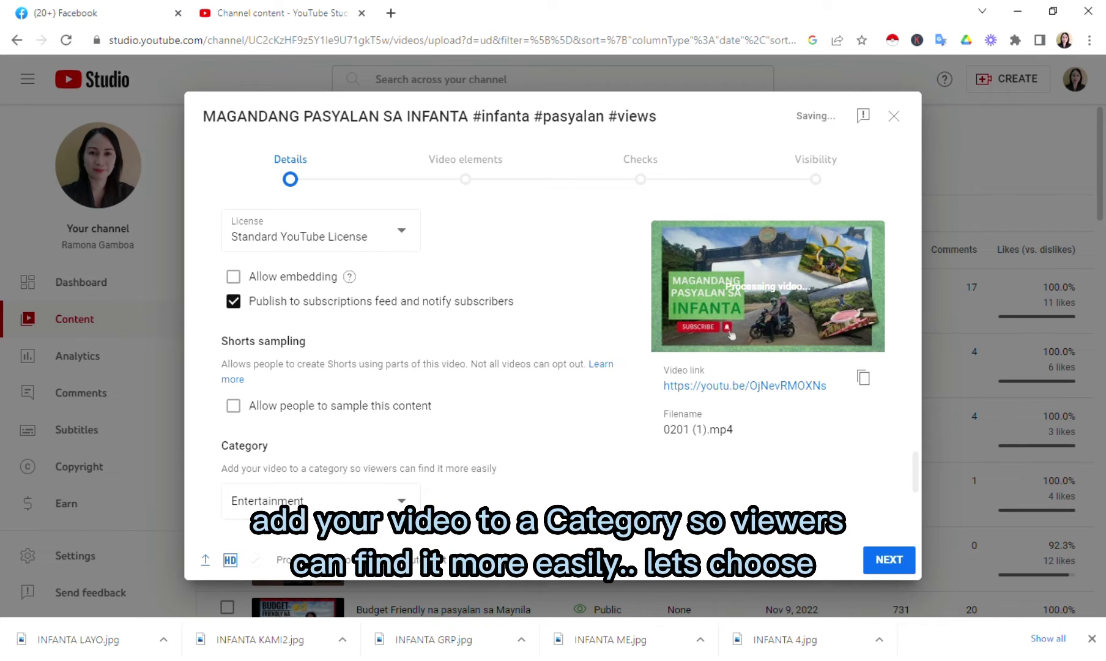
left_click(403, 502)
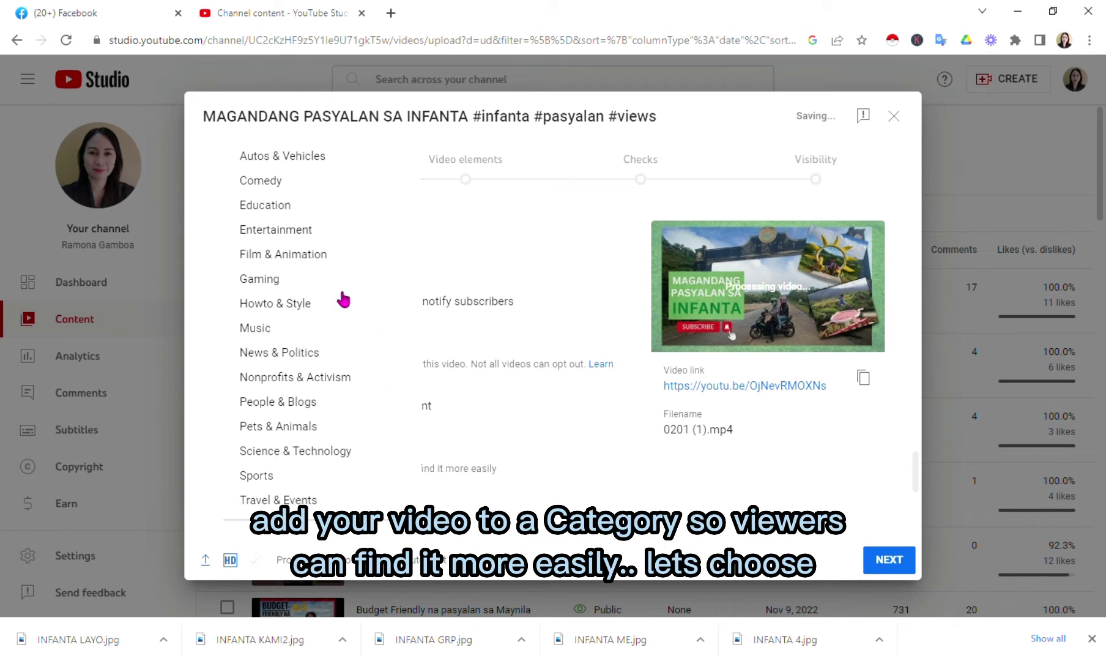
left_click(318, 502)
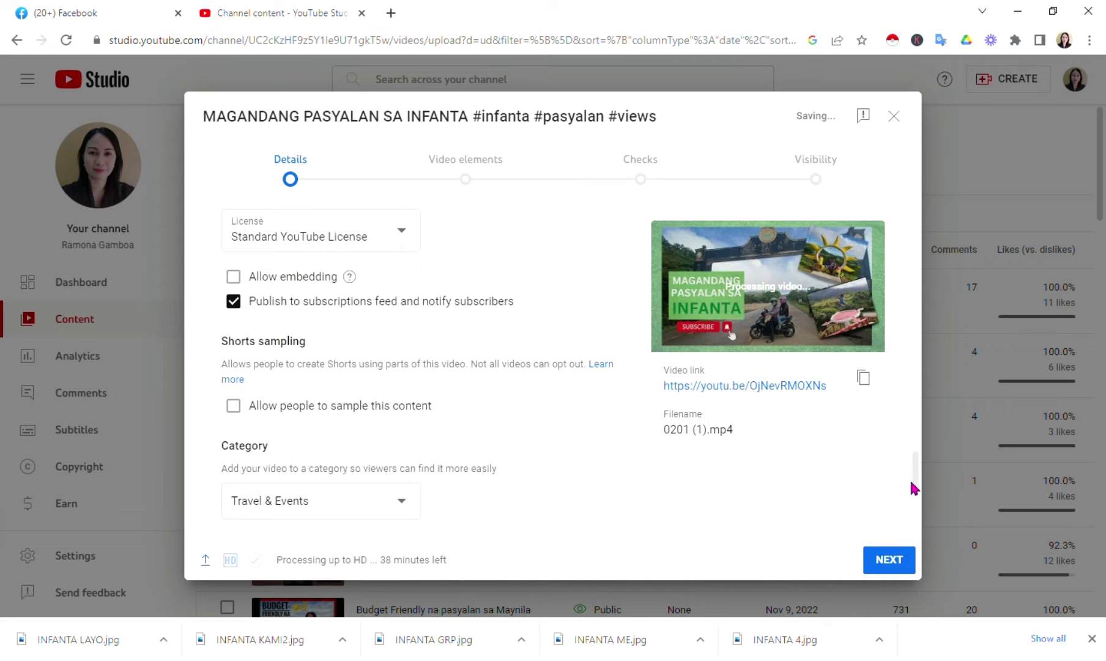
Allow all comments on the video and review the remaining comment and rating options.
left_click_drag(916, 485, 918, 501)
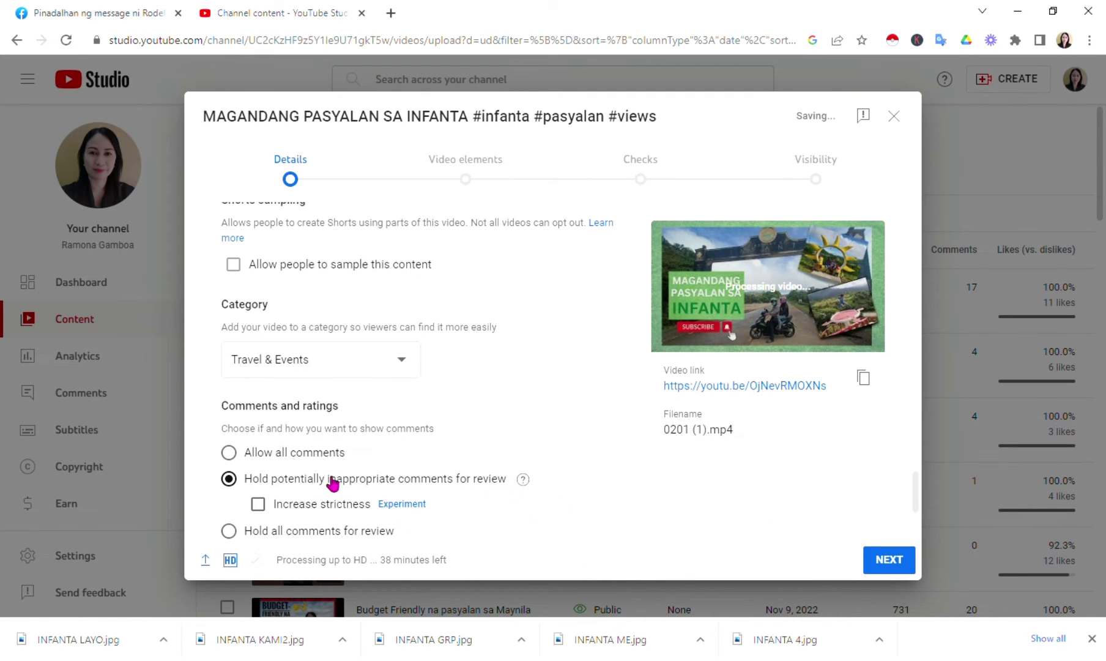
left_click(238, 452)
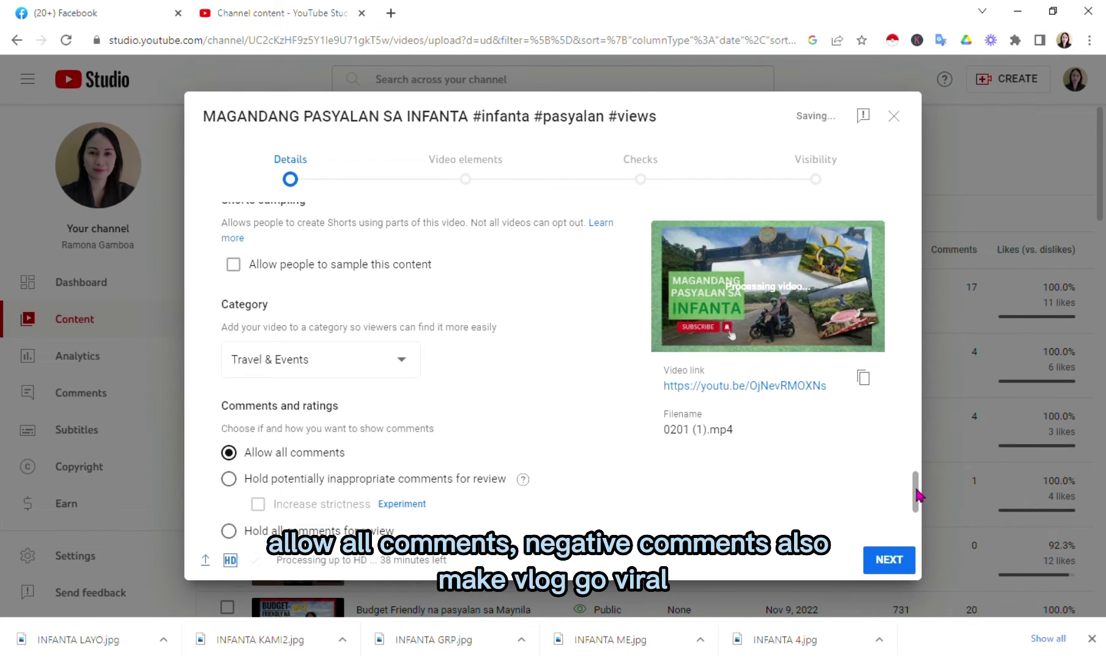
left_click_drag(916, 494, 917, 514)
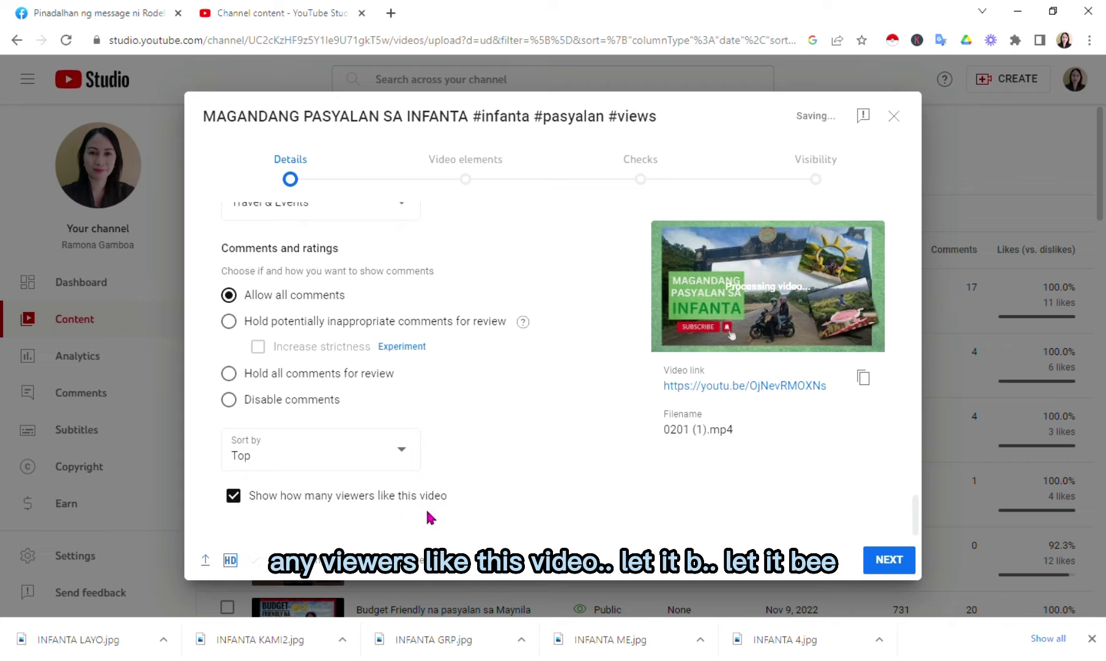
left_click_drag(916, 516, 918, 522)
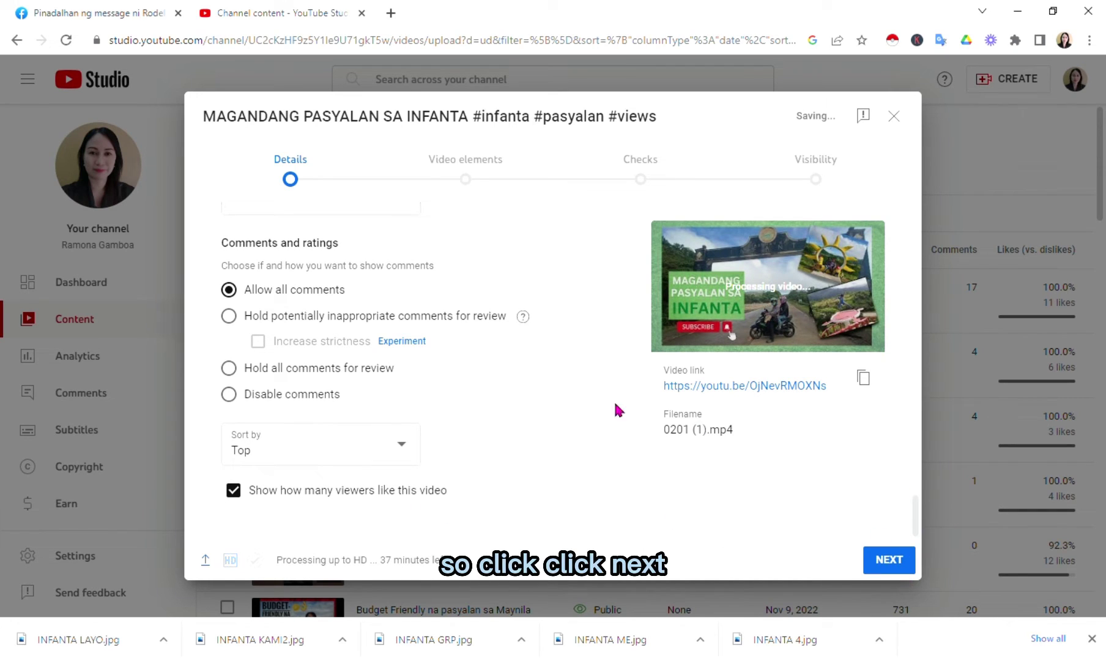
Continue to the video elements stage and open the end screen editor to browse its layout templates.
left_click(881, 562)
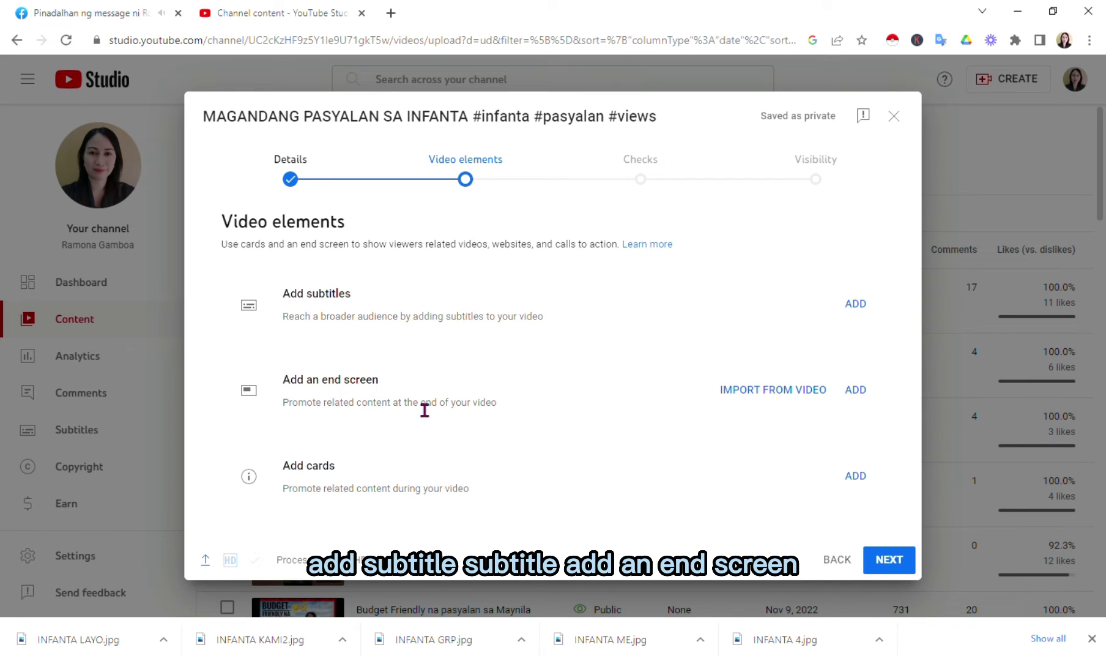
left_click(860, 393)
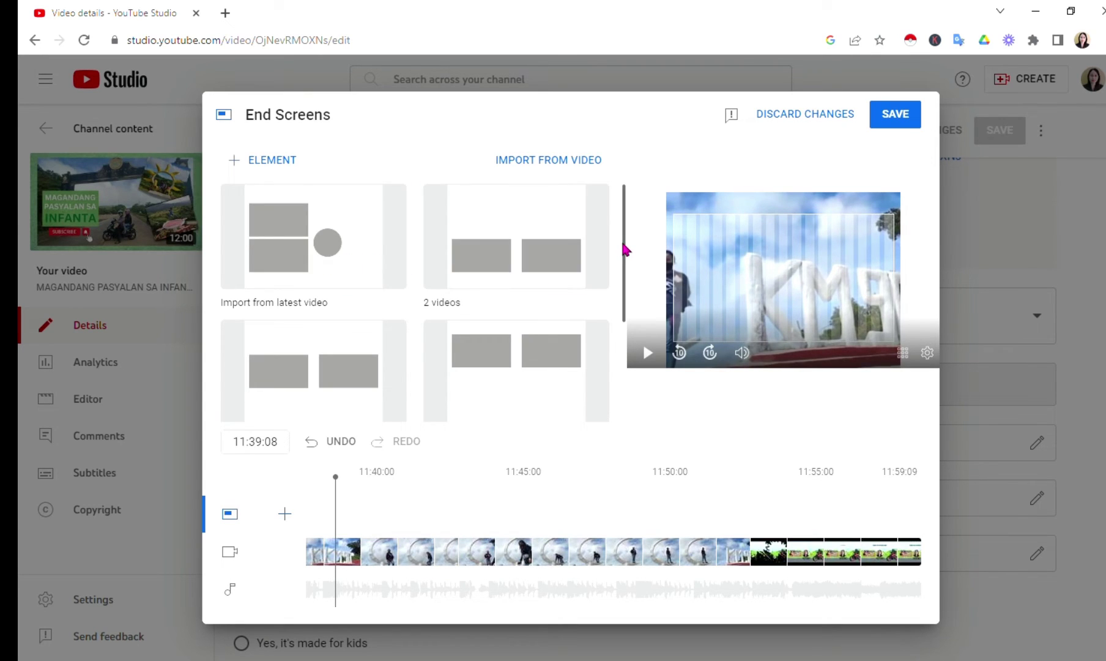
left_click_drag(625, 252, 620, 367)
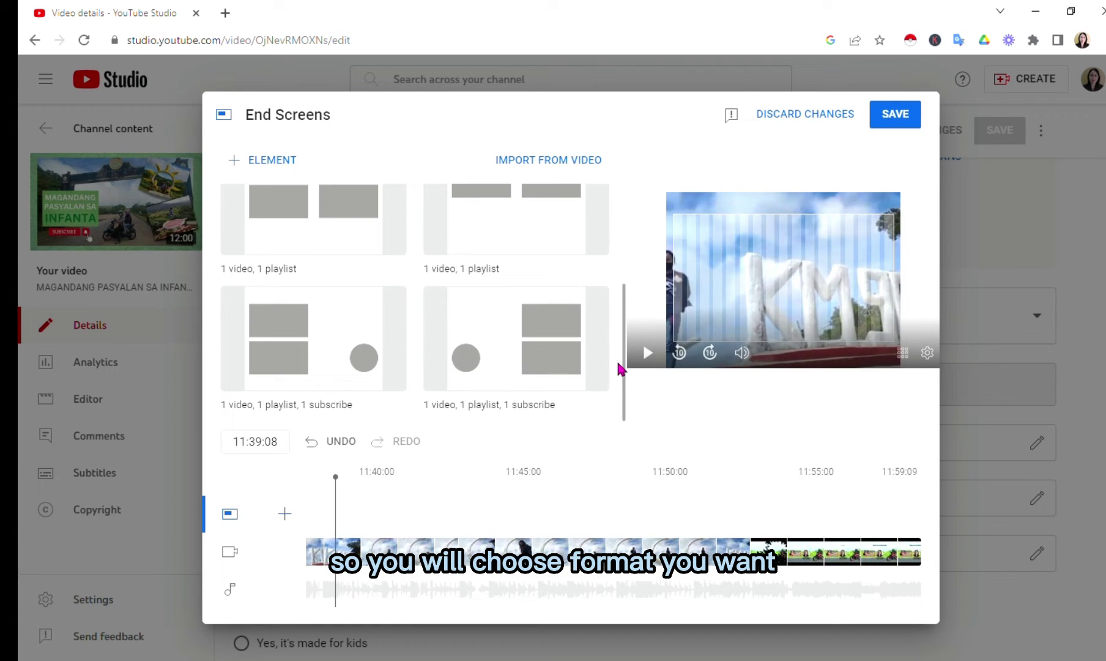
left_click(317, 344)
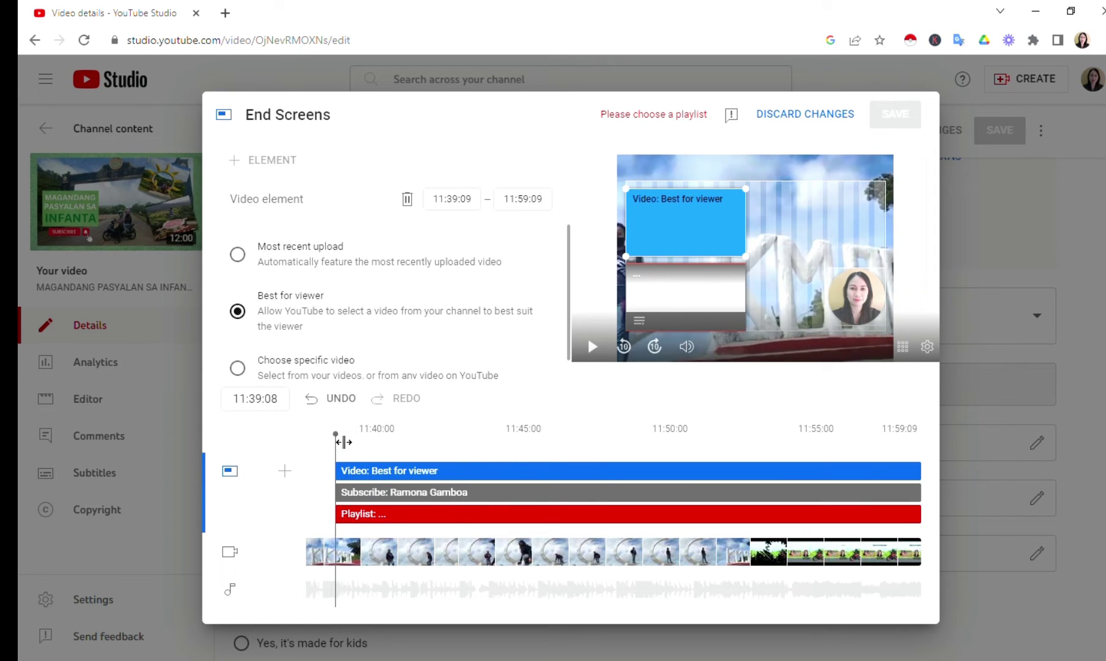
left_click_drag(344, 441, 758, 495)
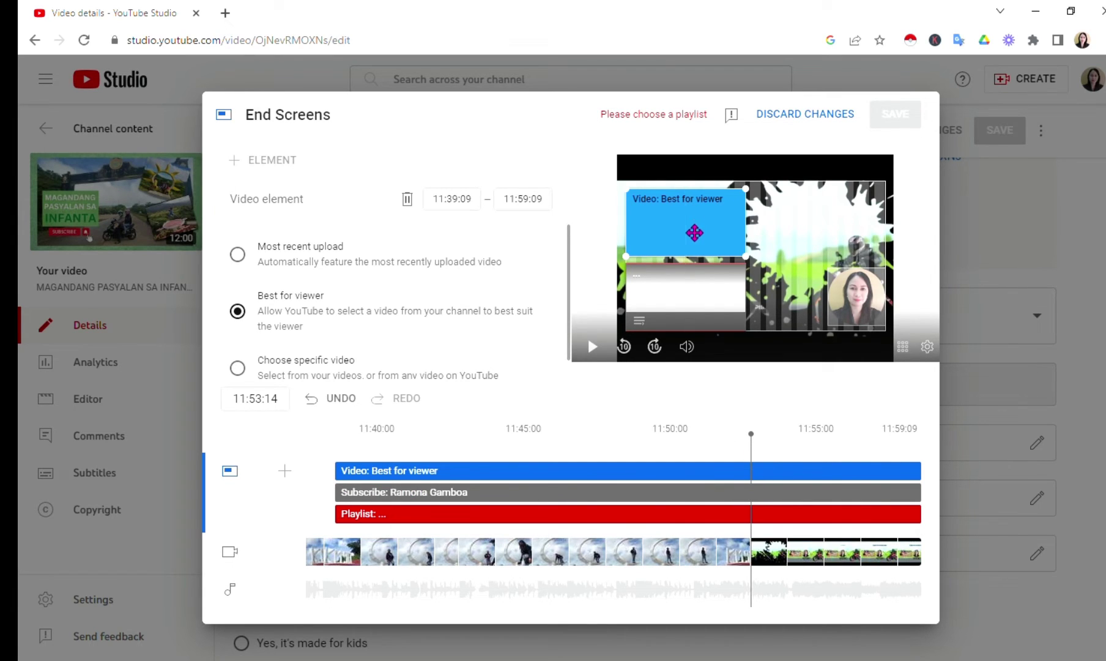
key("Delete")
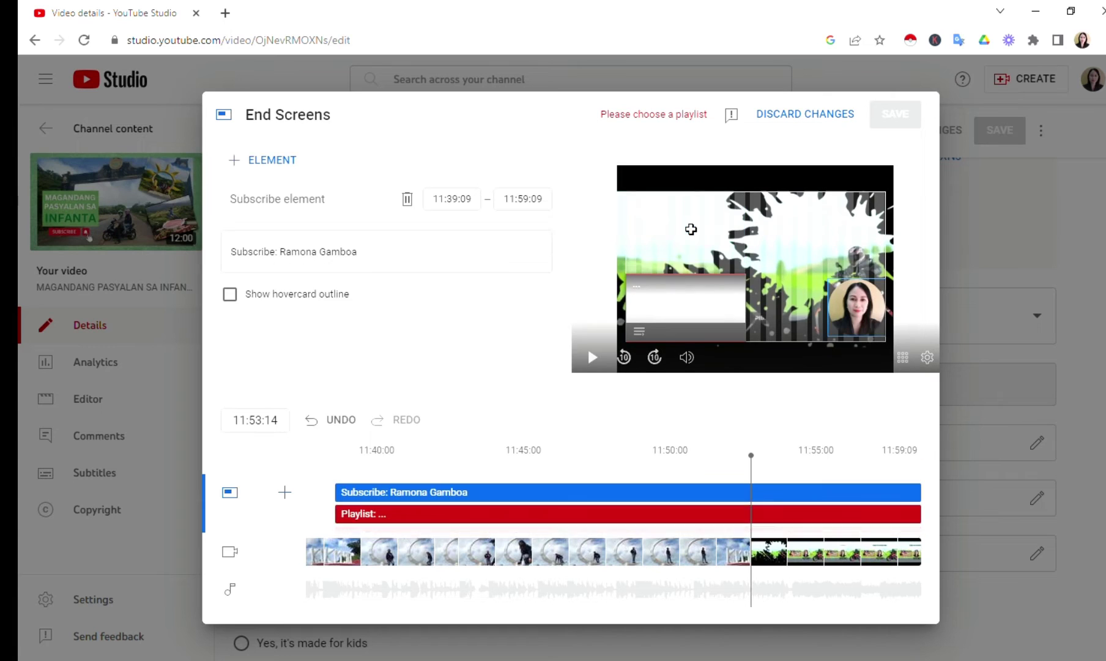
left_click(687, 313)
key("Delete")
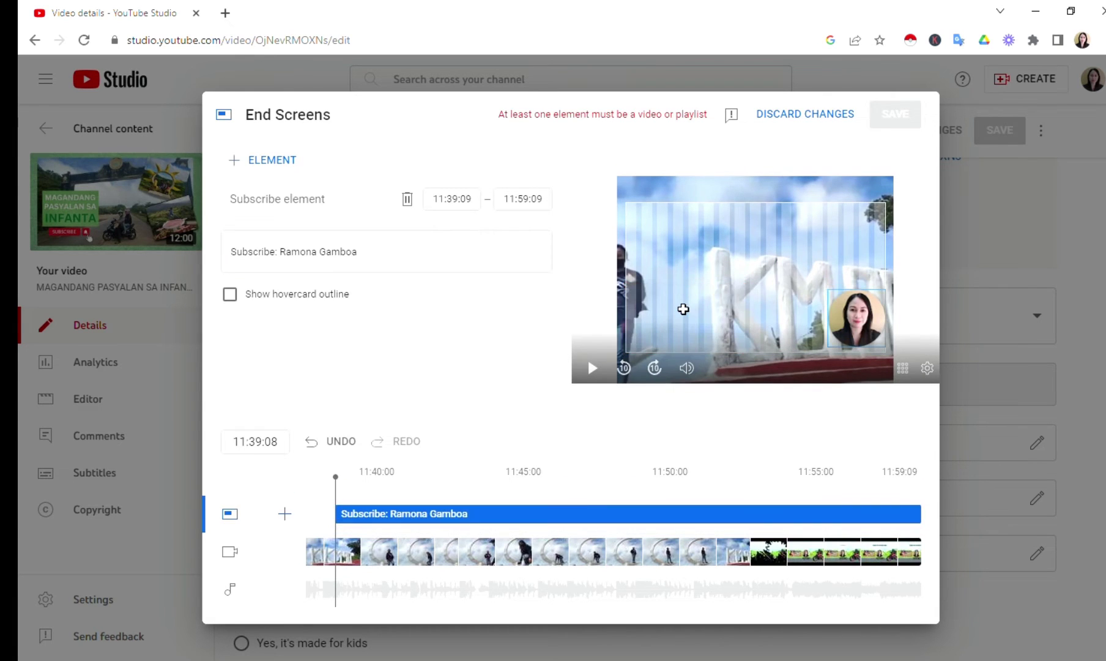
key("Delete")
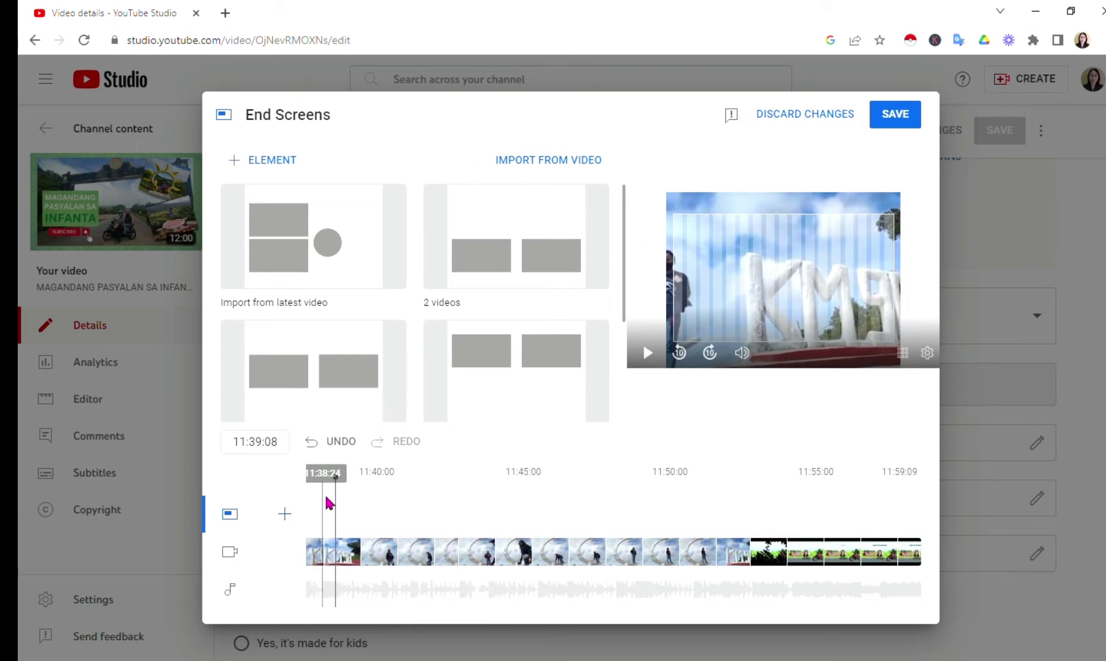
Import the end screen layout from the latest video and set its video element to "AFFORDABLE EAT-ALL-YOU-CAN BUFFET SA MANILA".
left_click_drag(341, 484, 761, 500)
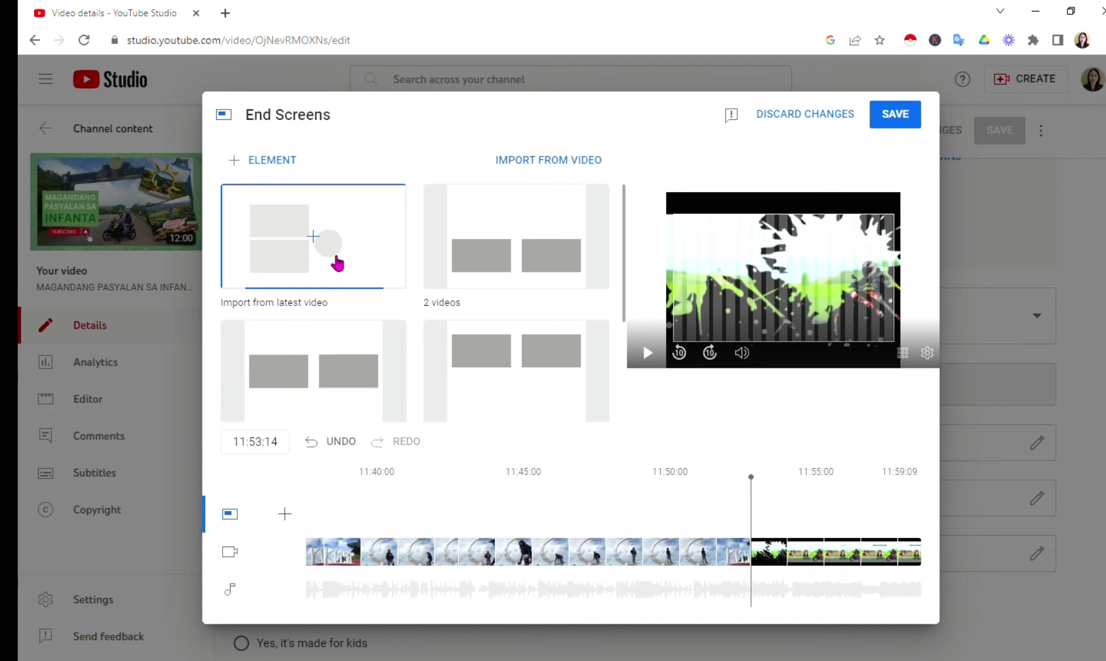
left_click(321, 239)
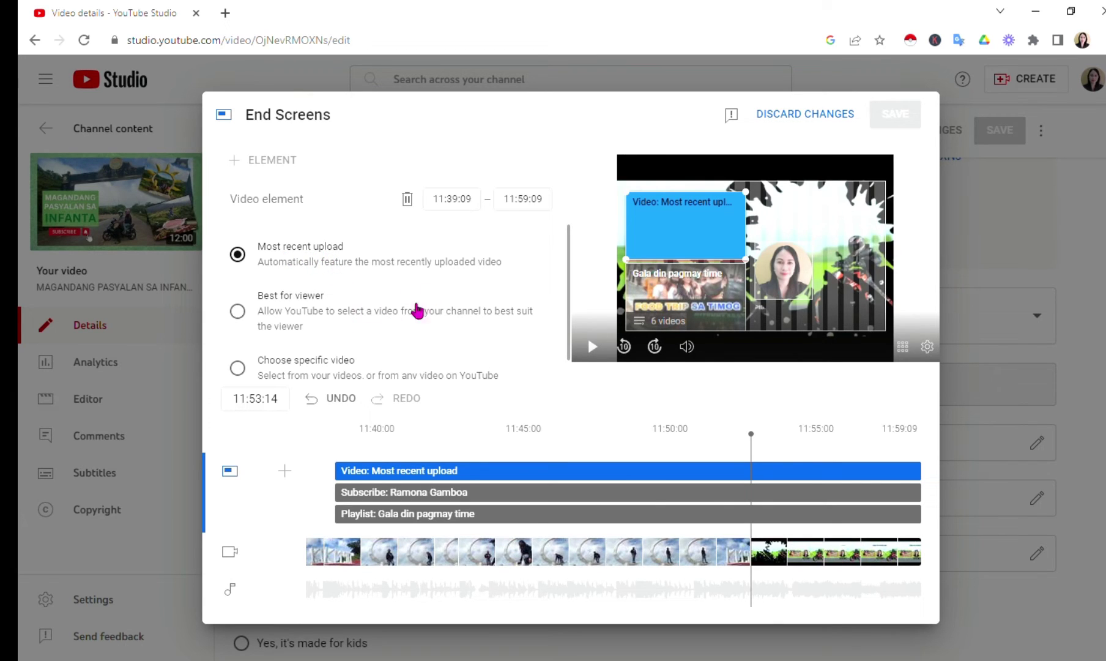
scroll(571, 264, "down", 1)
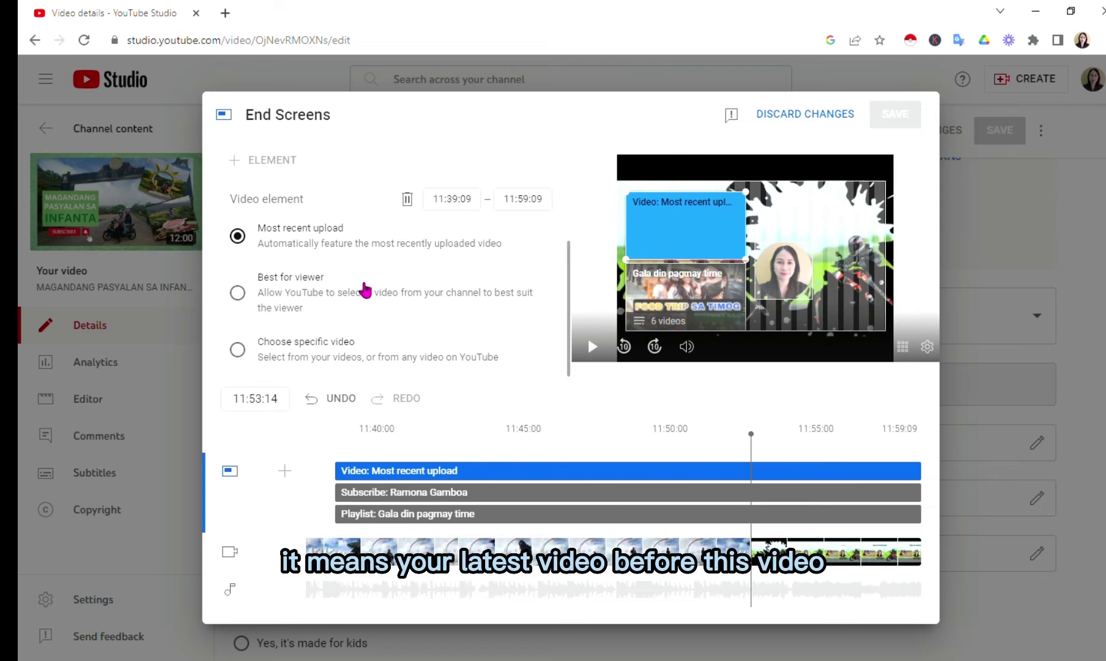
left_click(323, 298)
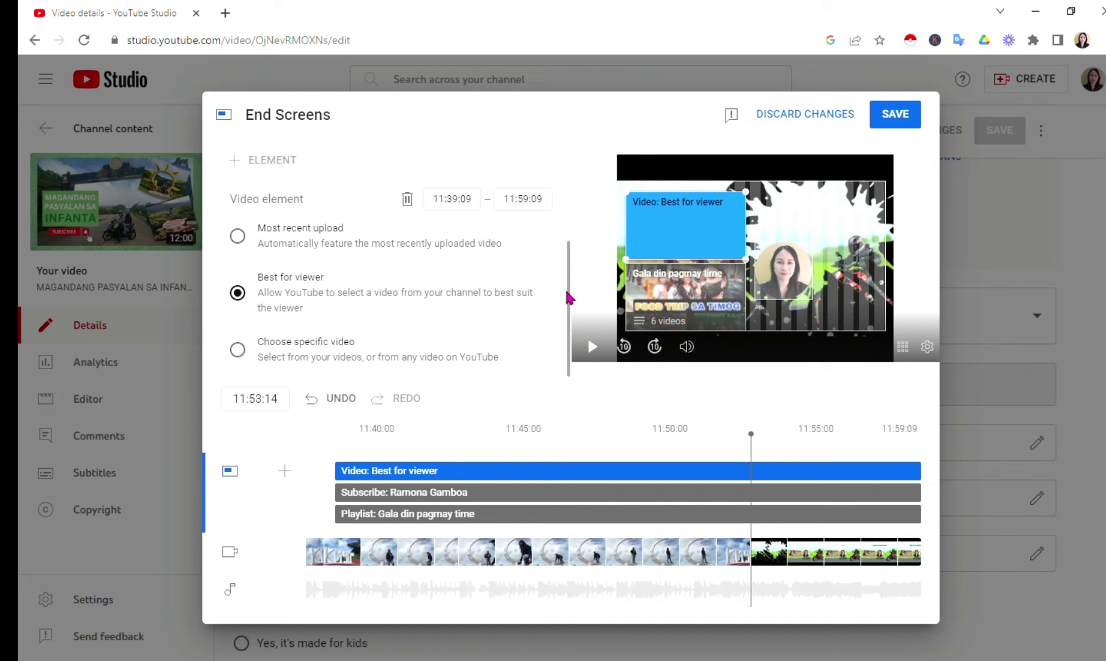
left_click(306, 355)
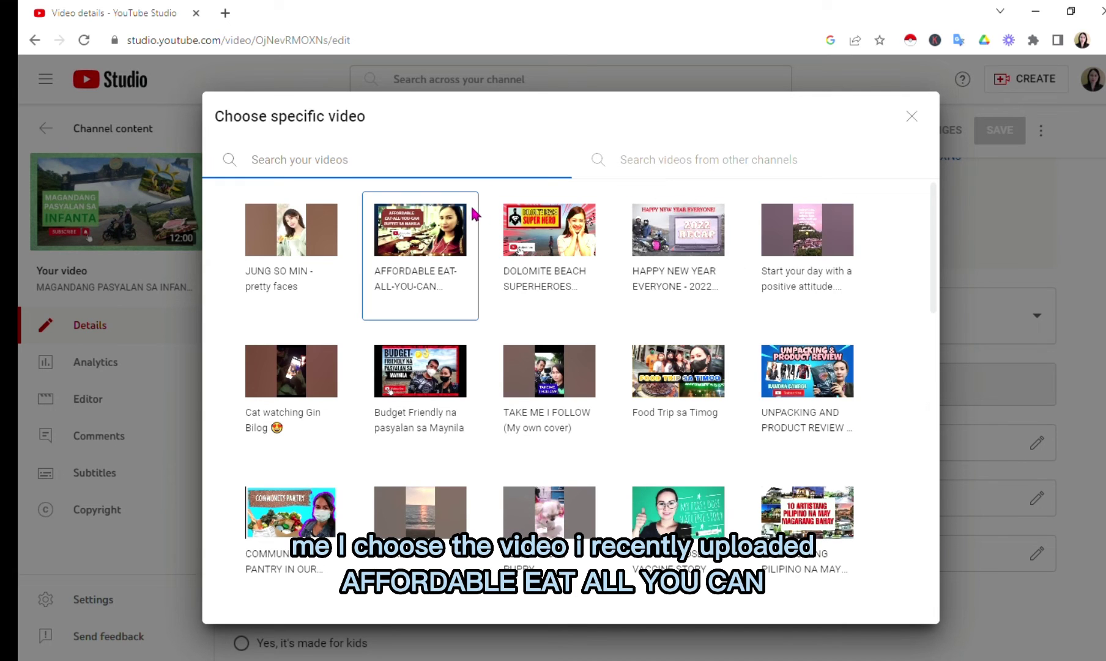
left_click(440, 248)
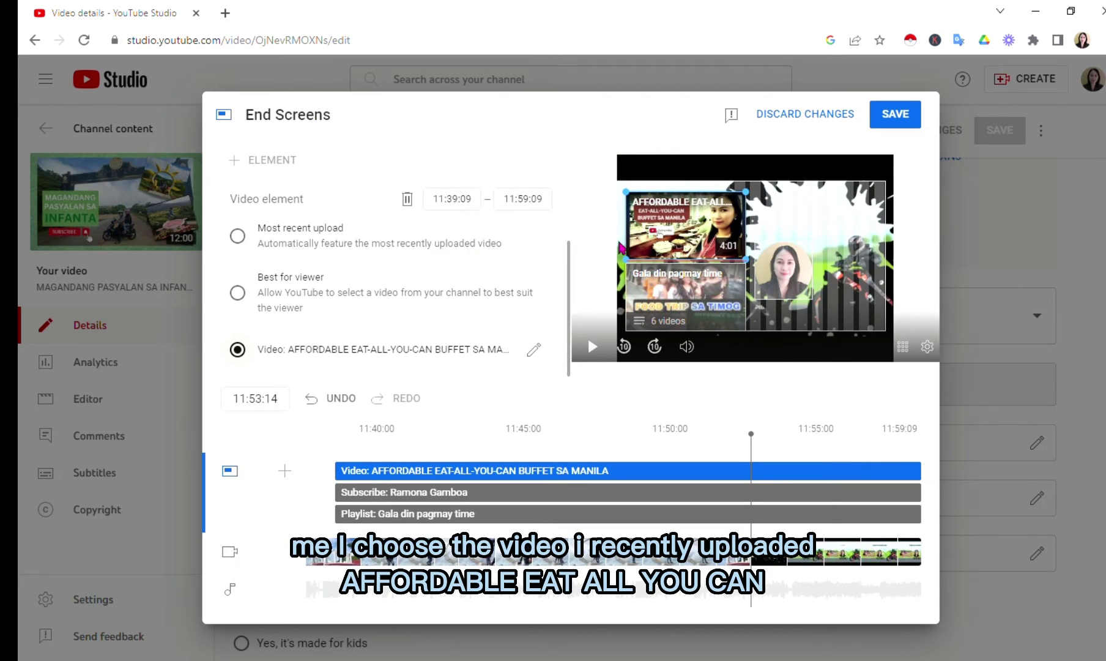
Choose "Gala din pagmay time" for the end screen's playlist element, preview the layout at 11:53:14 and save the end screen.
left_click(702, 295)
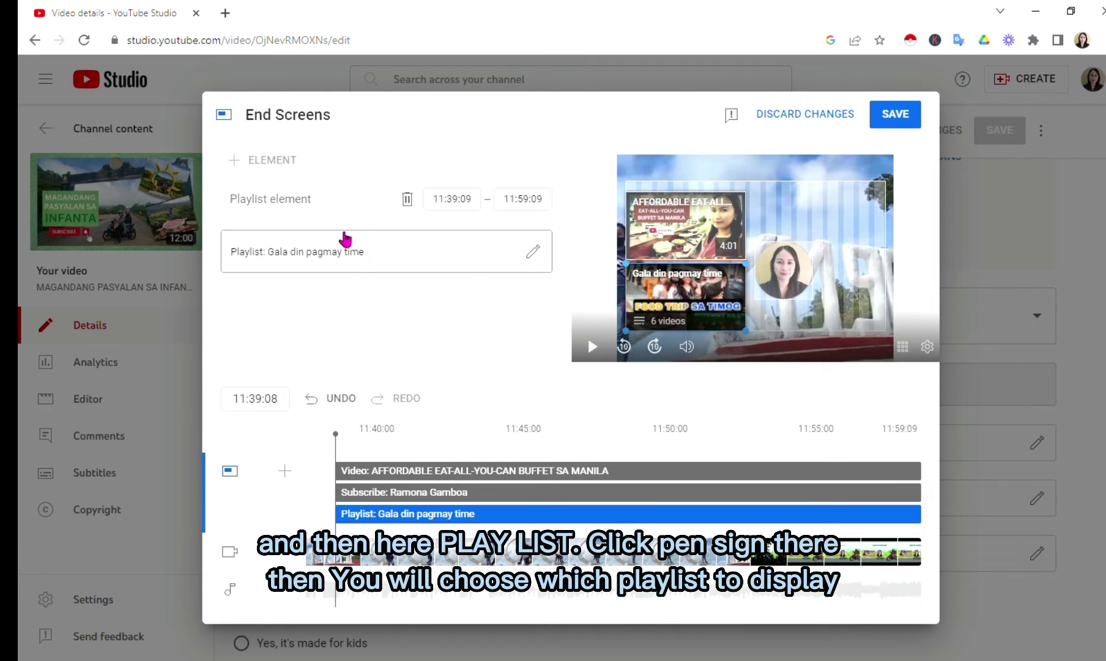
left_click(533, 253)
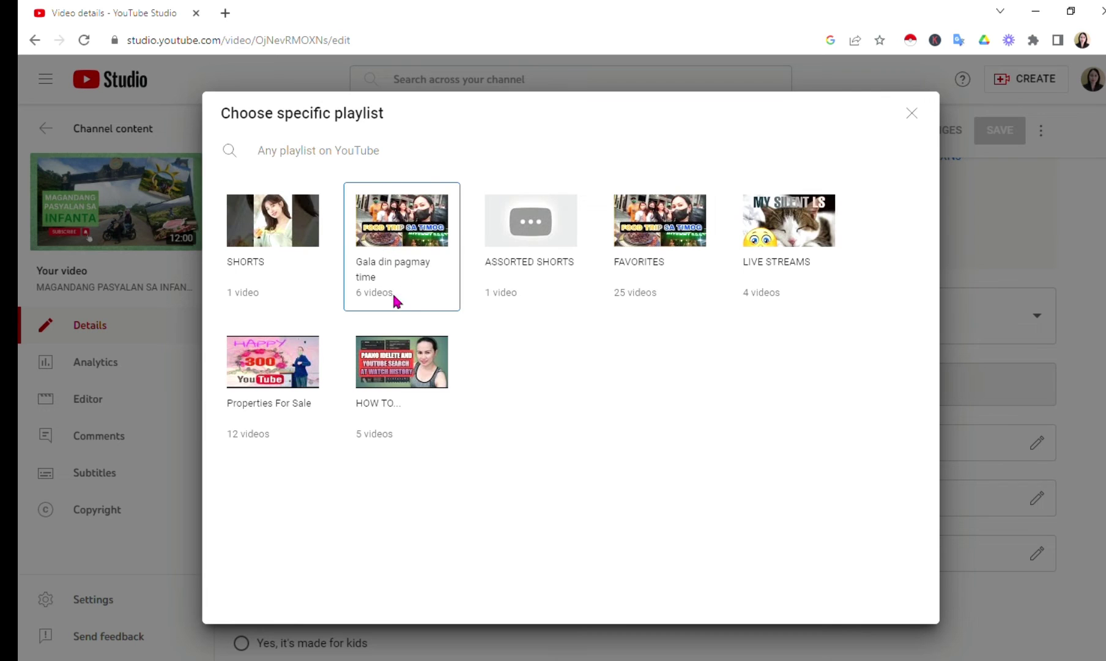
left_click(416, 278)
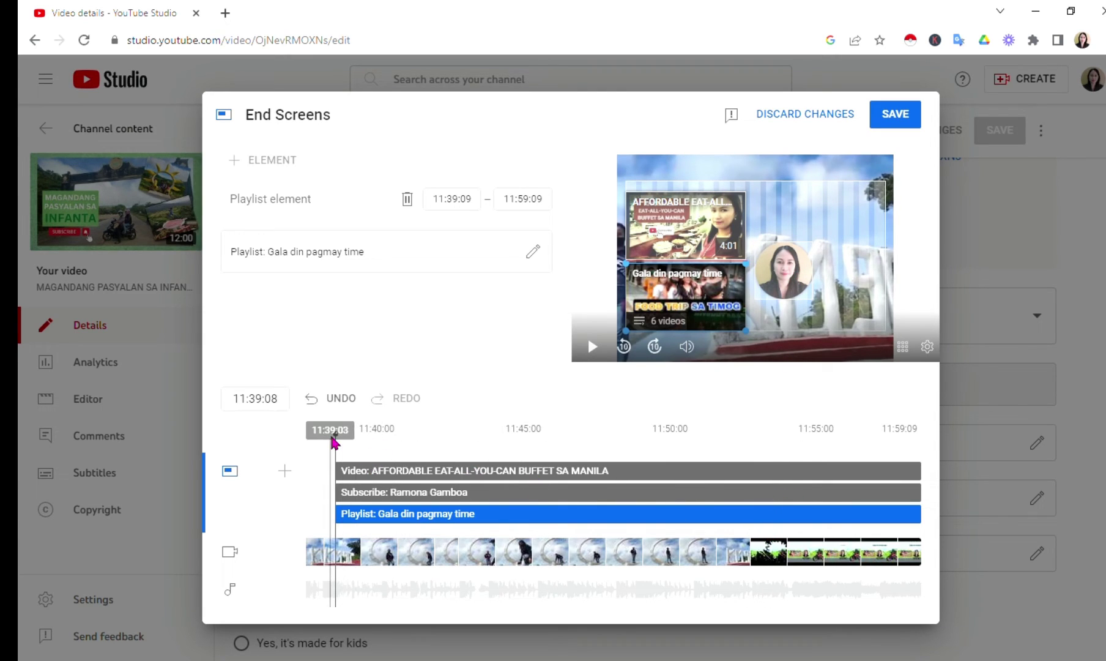
left_click_drag(344, 442, 773, 522)
left_click_drag(766, 523, 759, 526)
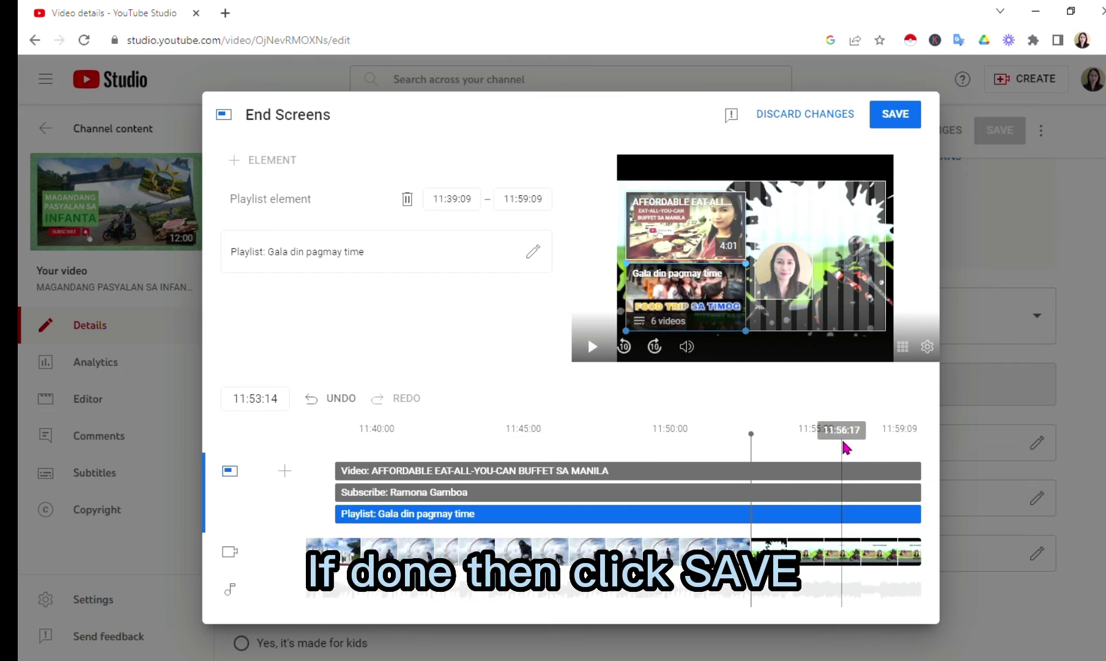
left_click(907, 117)
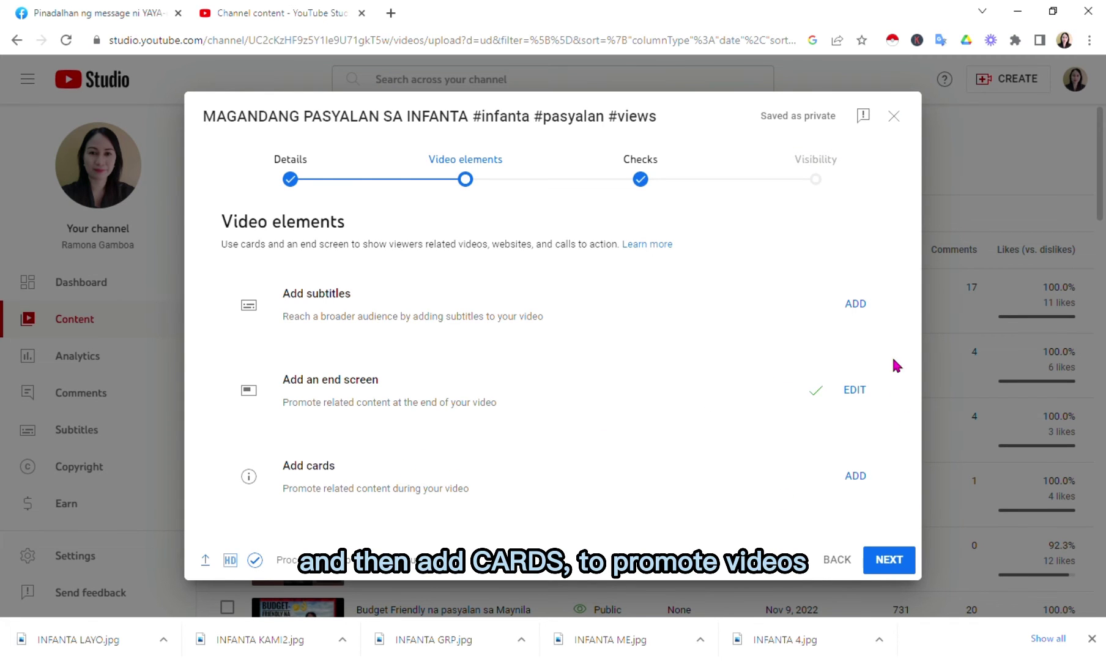
Add a video card at 03:00:00 that promotes "AFFORDABLE EAT-ALL-YOU-CAN BUFFET SA MANILA".
left_click(856, 477)
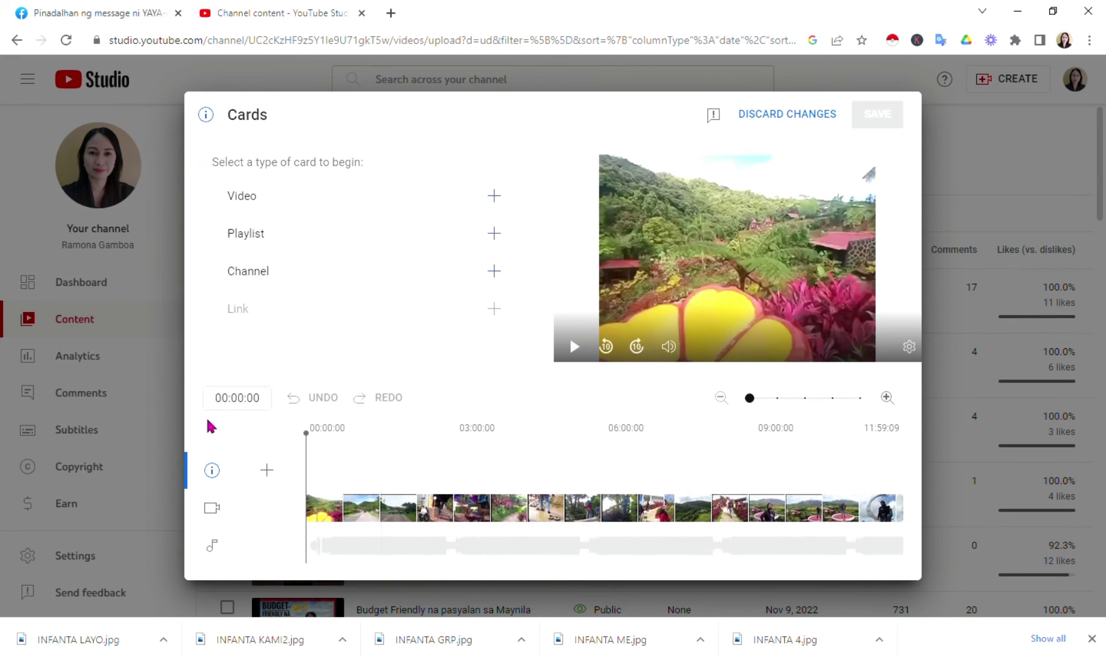
left_click_drag(314, 442, 444, 475)
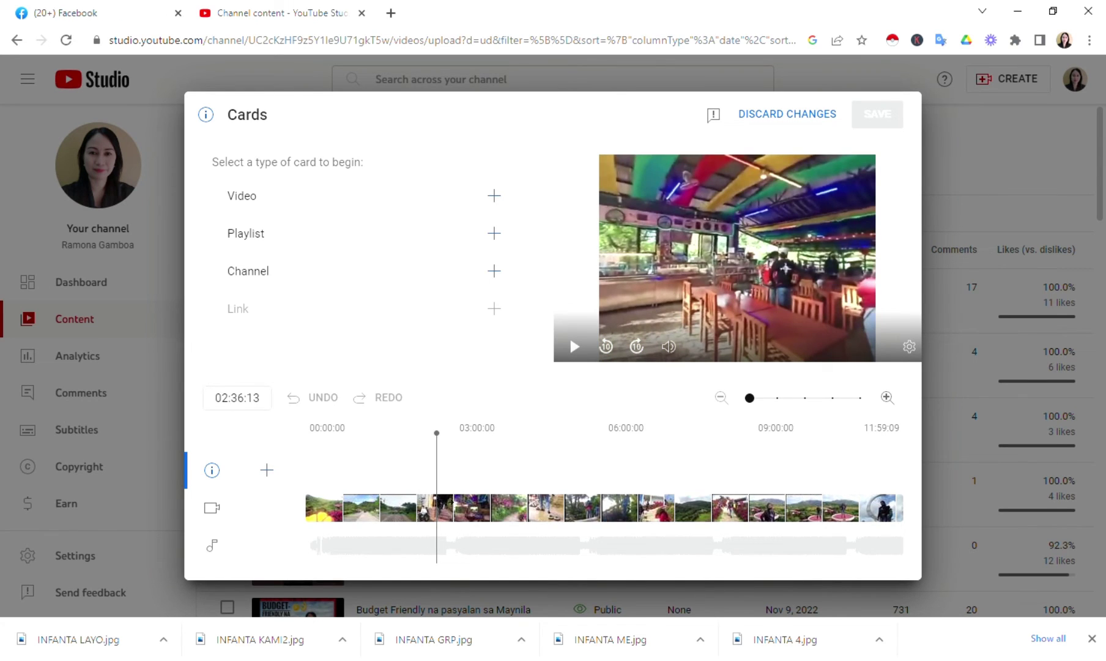
left_click_drag(448, 440, 459, 440)
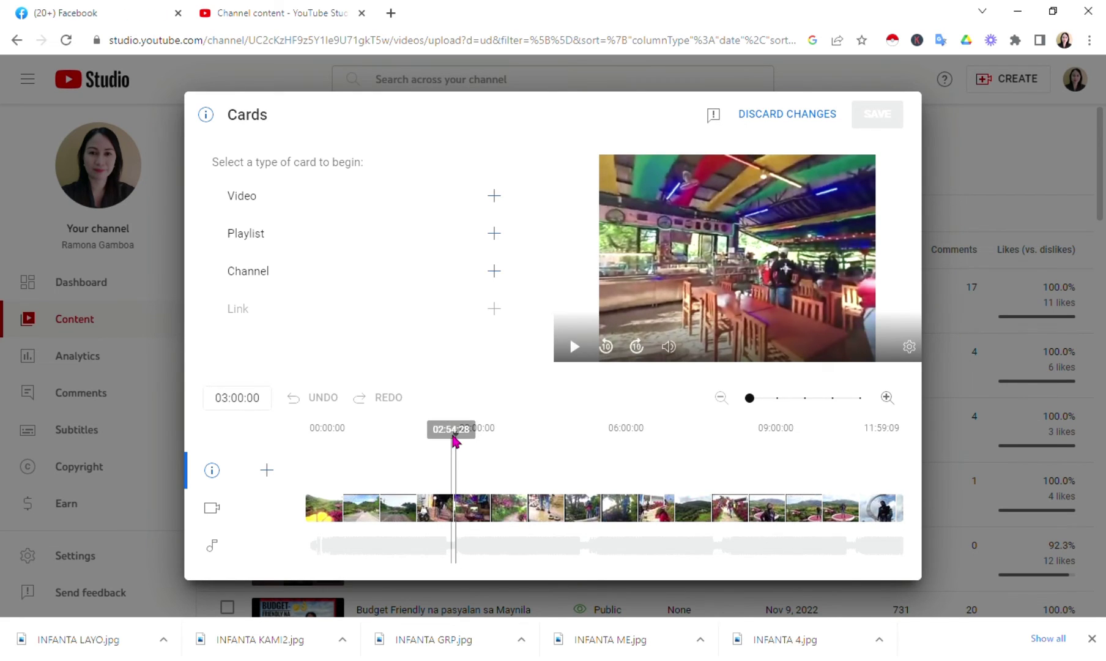
left_click(431, 203)
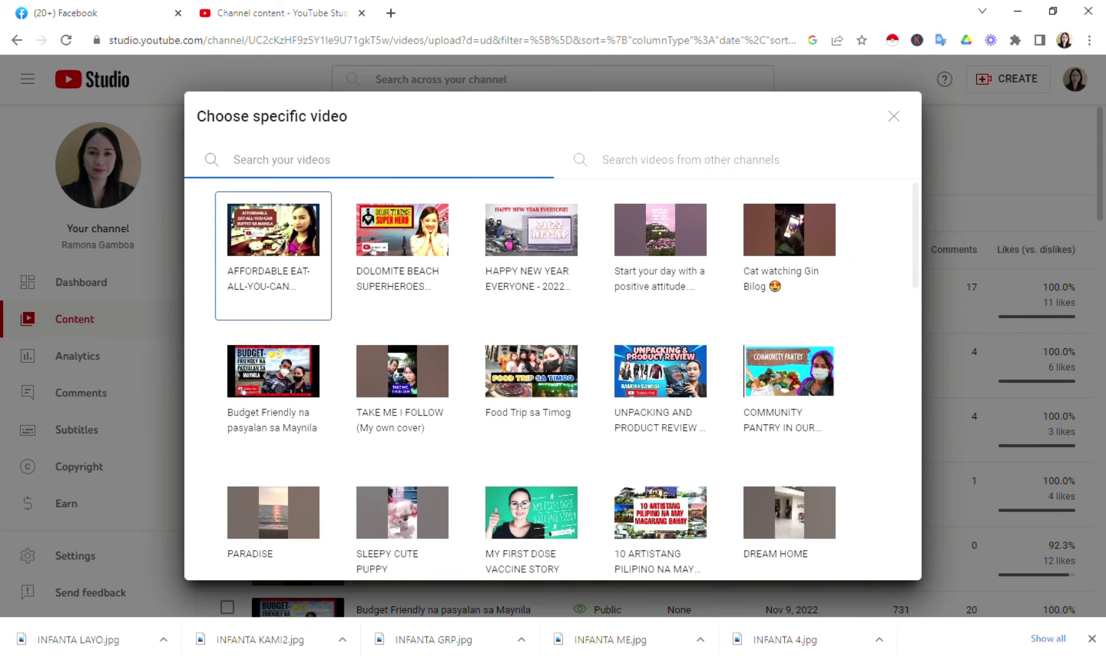
left_click(291, 246)
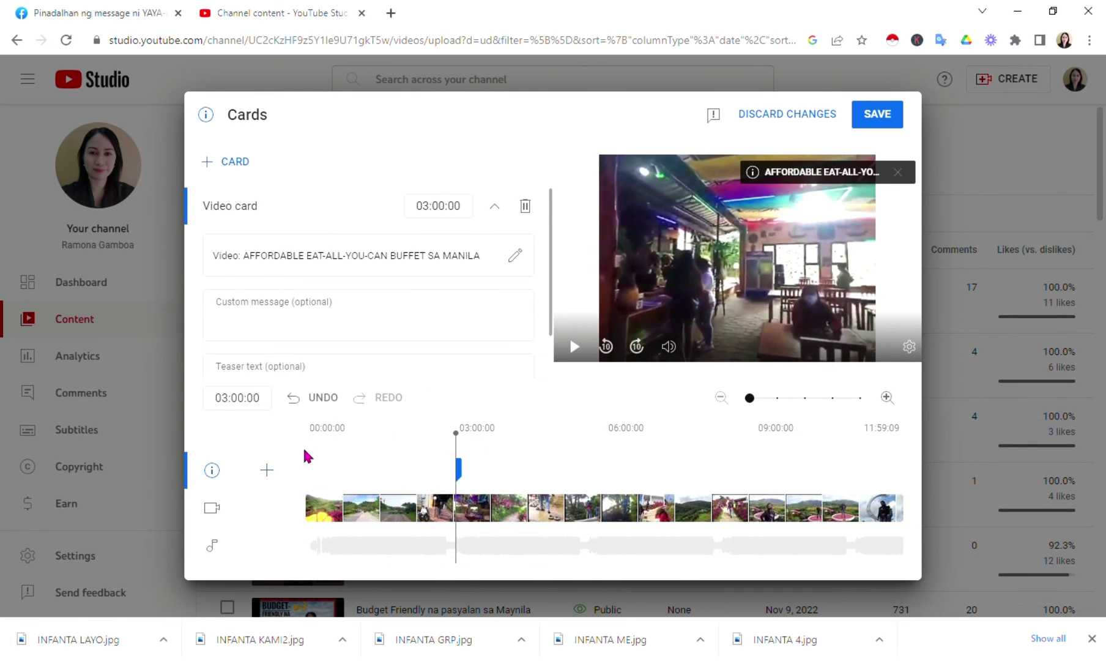
left_click_drag(310, 452, 685, 464)
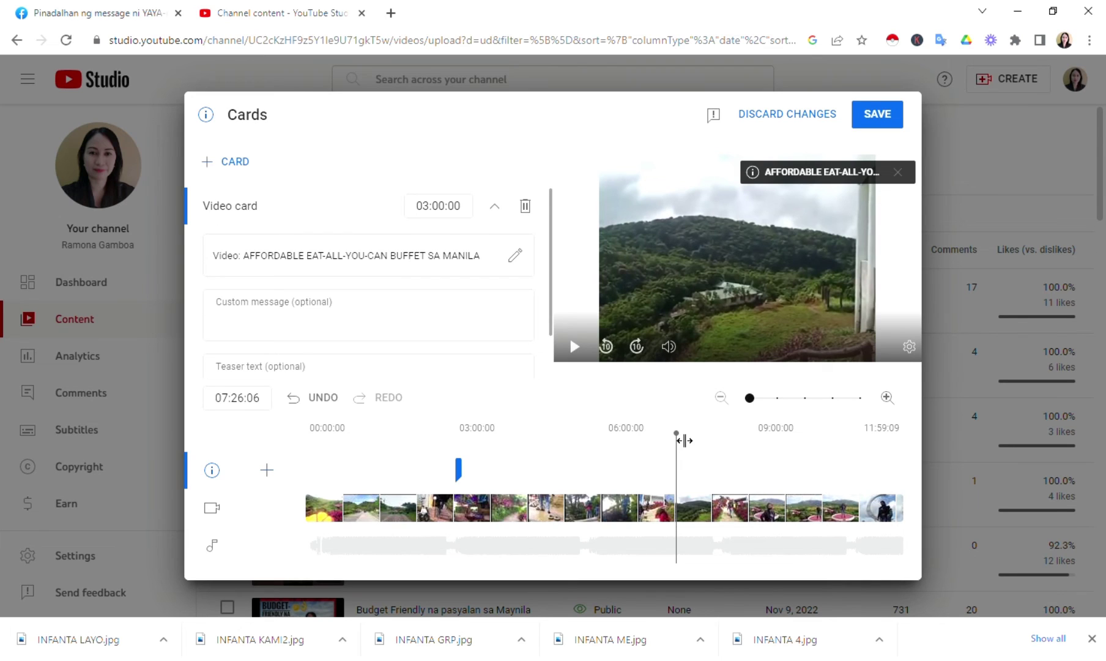
left_click(232, 163)
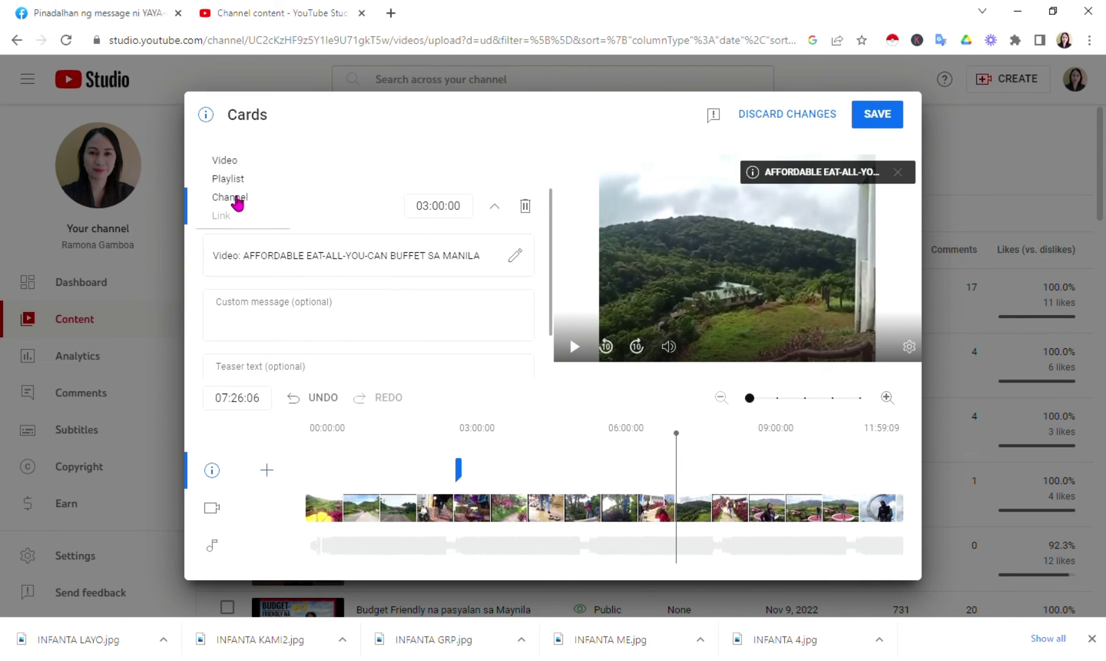
left_click(238, 202)
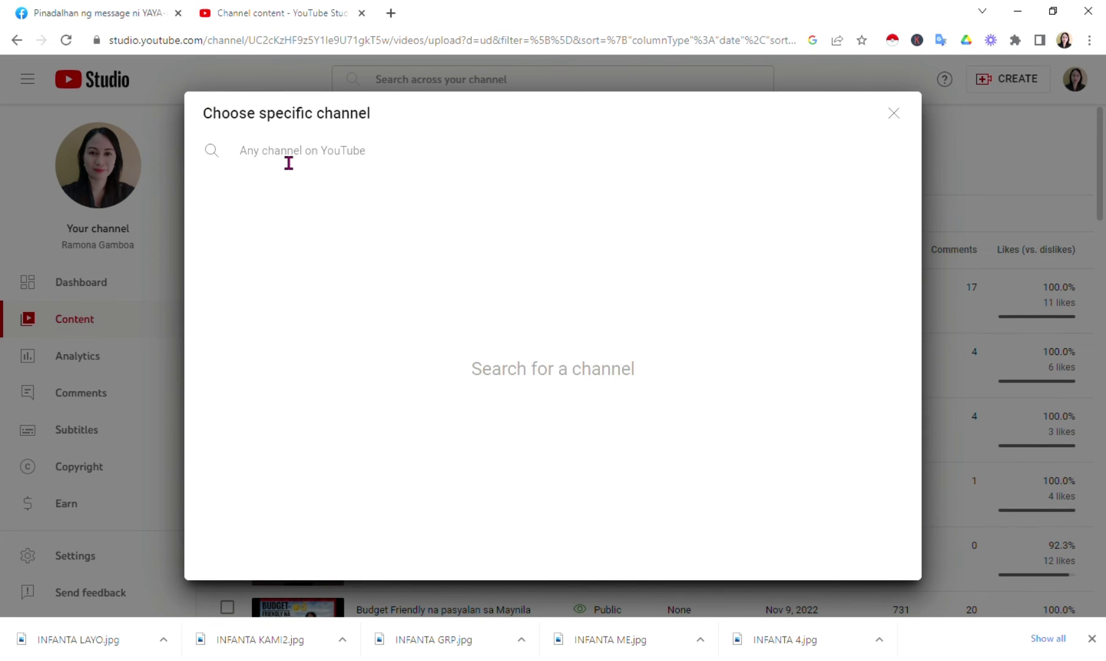
left_click(896, 114)
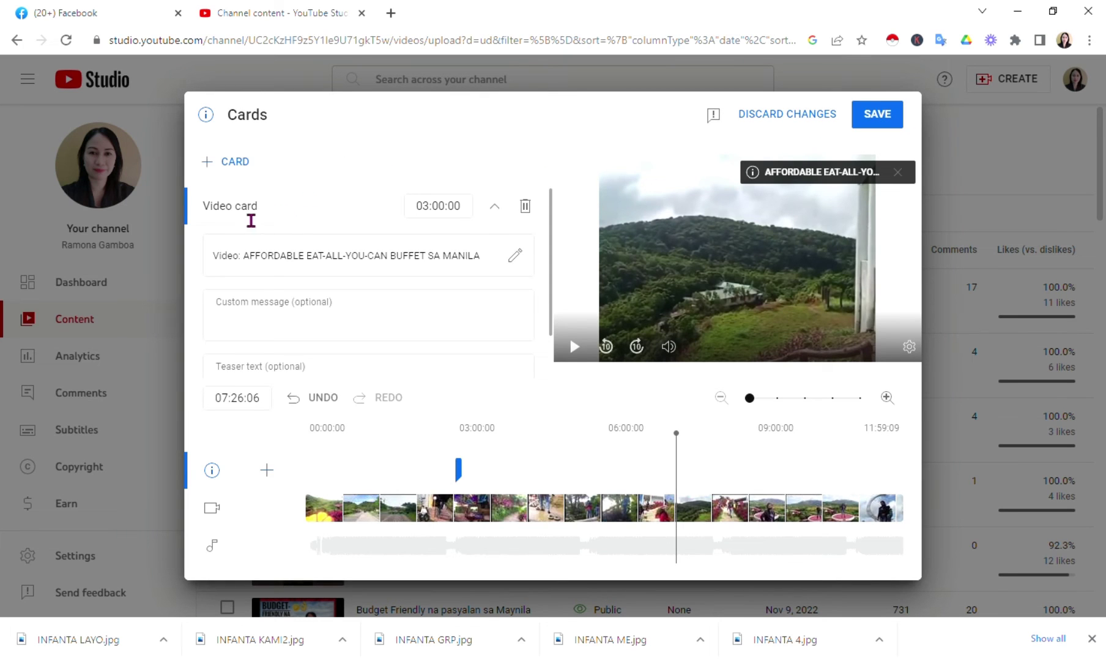
Add a second video card at 07:26:06 that promotes the "OUR FIRST MOTOVLOG" video from the channel.
left_click(232, 165)
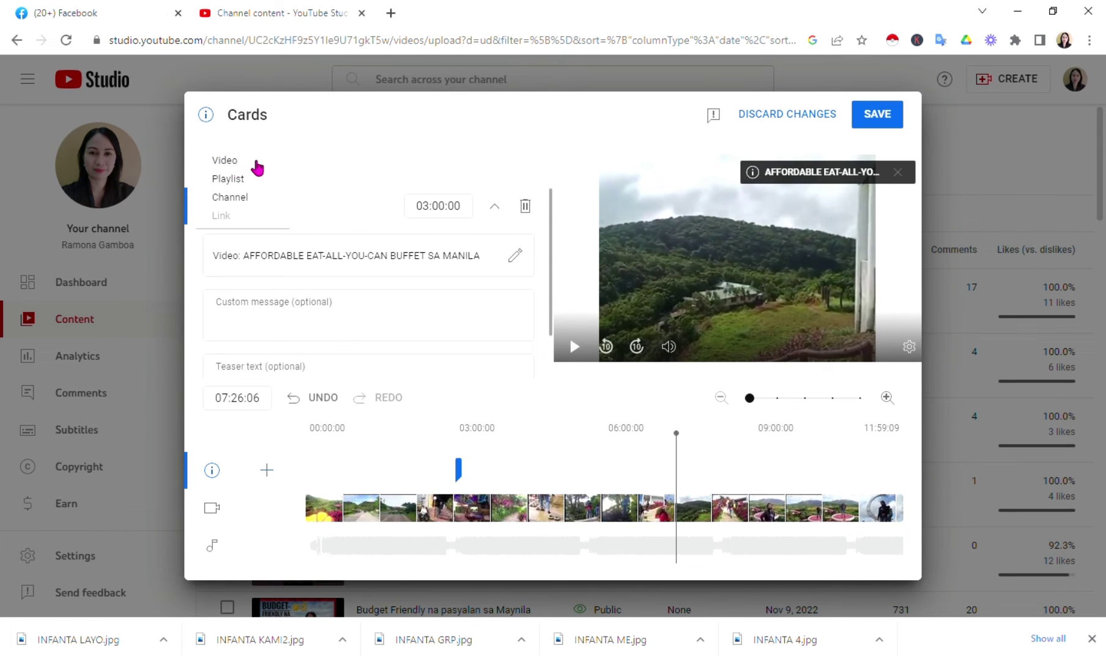
left_click(225, 161)
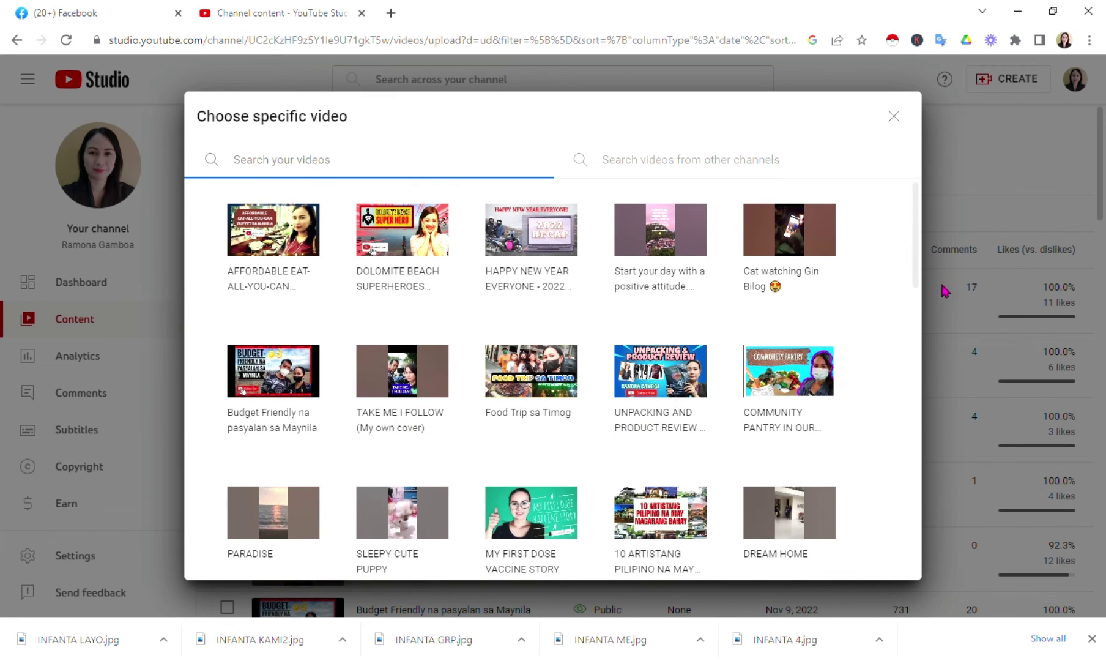
left_click_drag(918, 280, 921, 383)
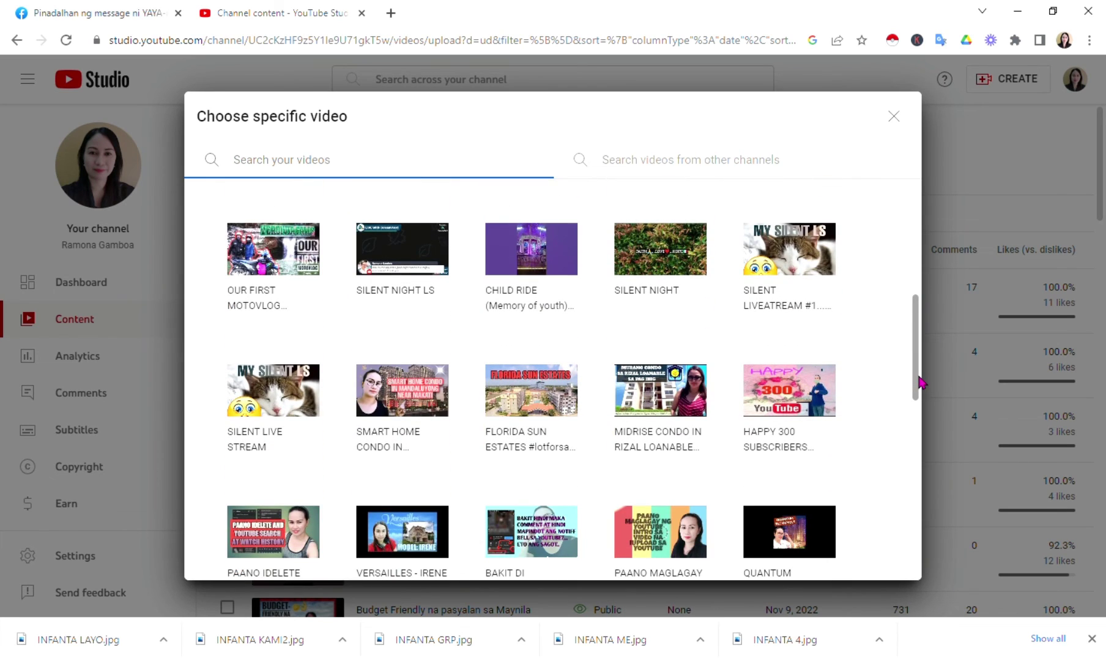
left_click(268, 279)
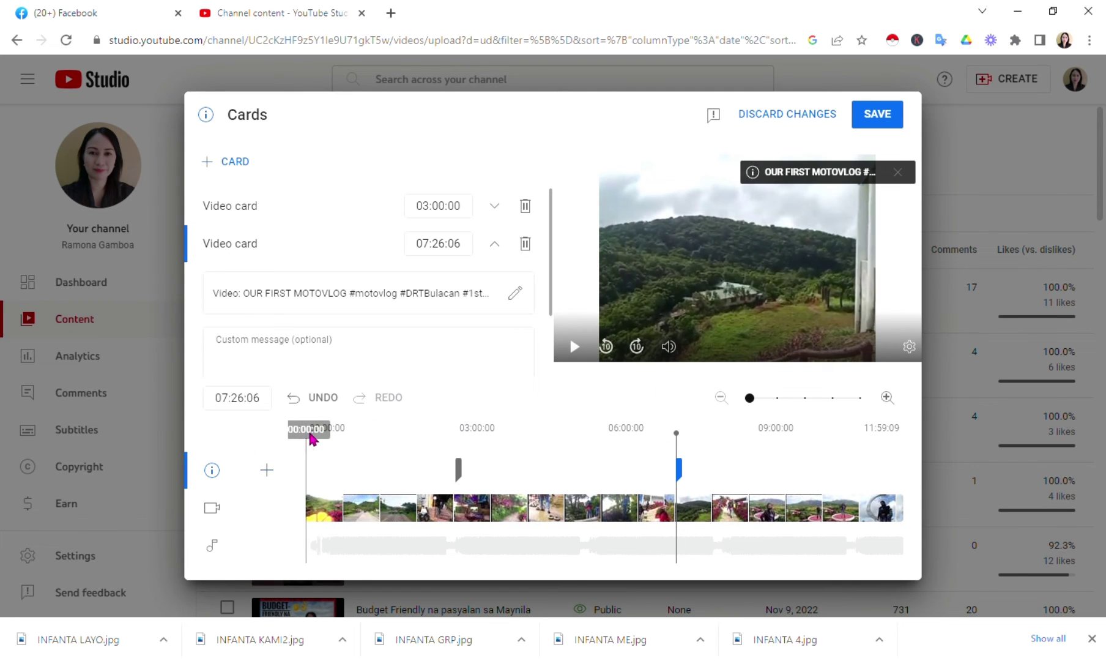
Add a playlist card at 11:07:13 that promotes "Gala din pagmay time" and save the cards.
left_click(861, 479)
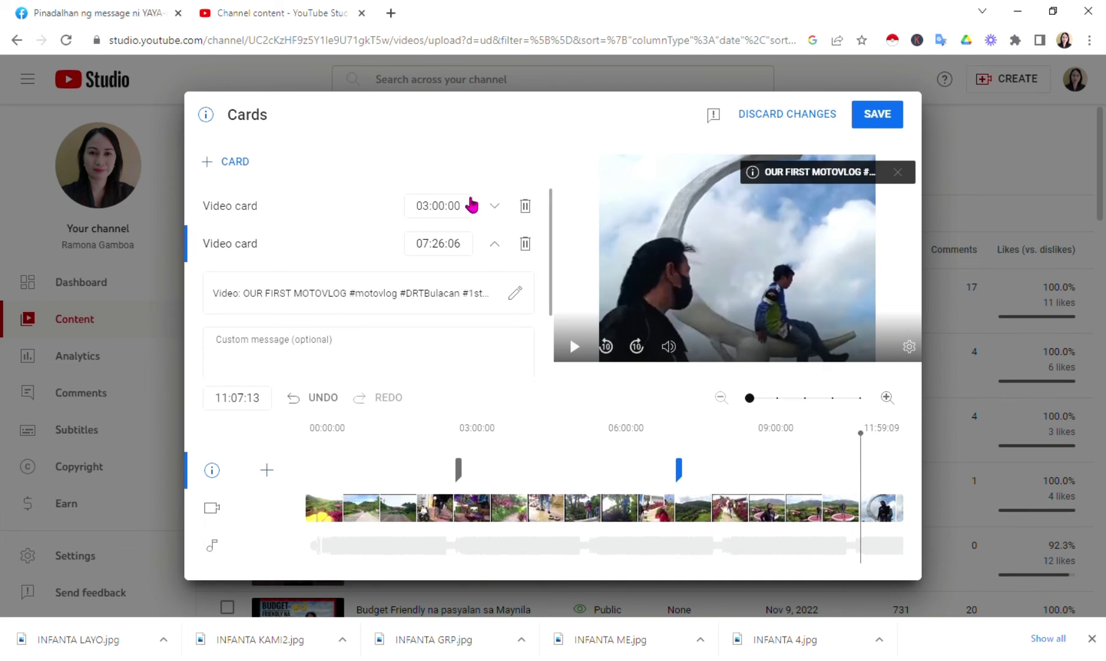
left_click(235, 161)
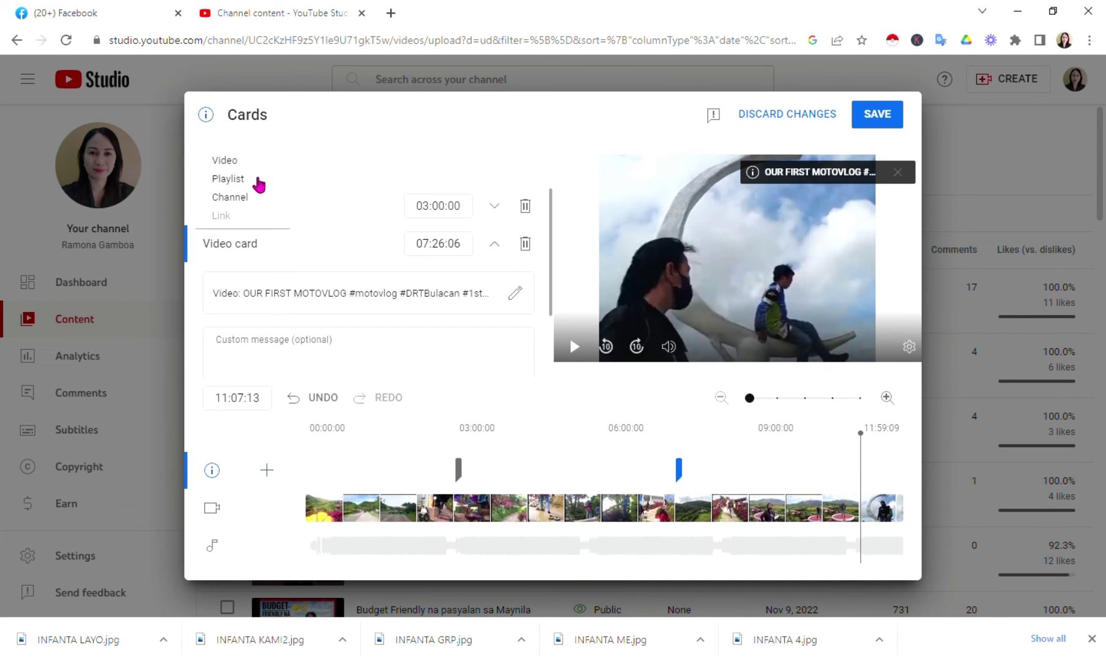
left_click(258, 180)
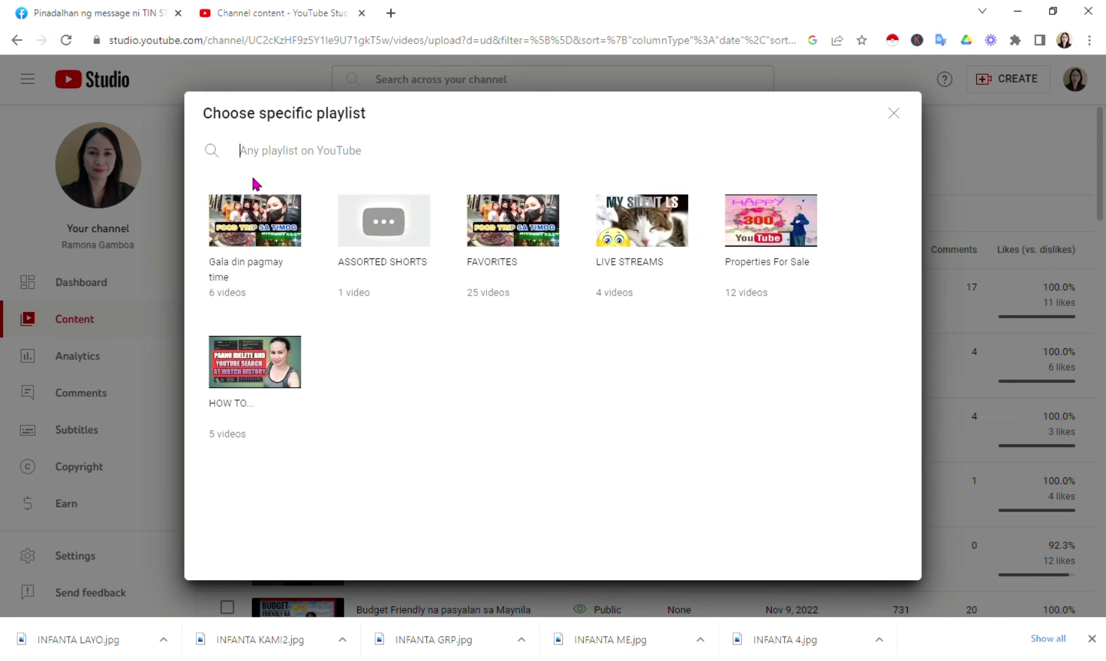
left_click(261, 245)
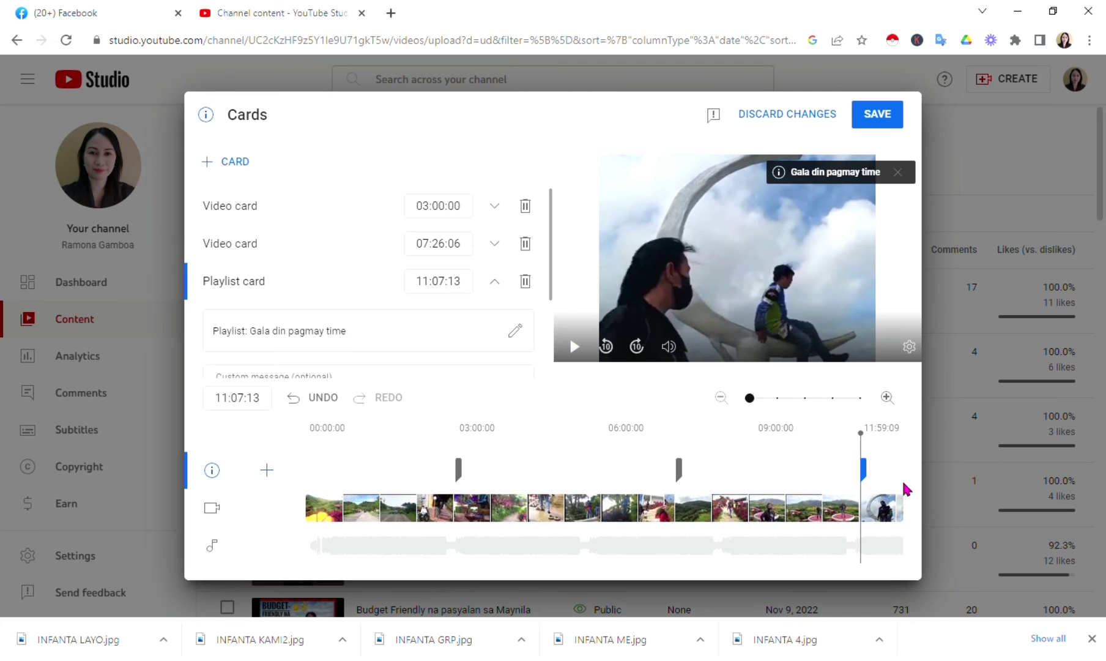
left_click(881, 118)
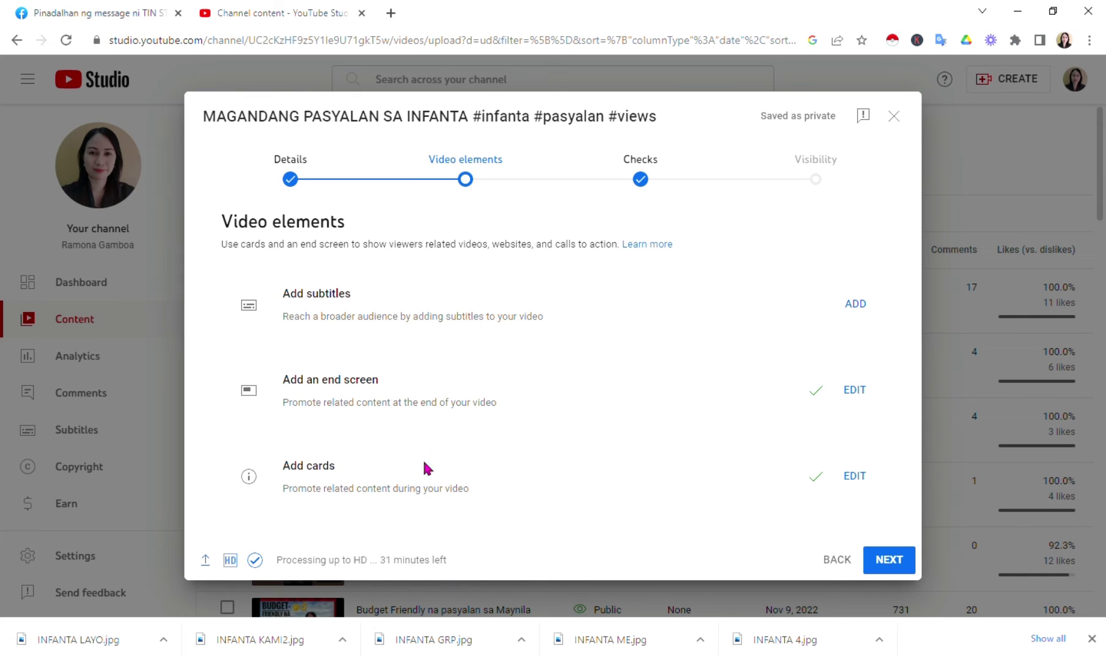
Continue past the checks to the visibility stage and publish the video as Public, closing the sharing dialog.
left_click(891, 568)
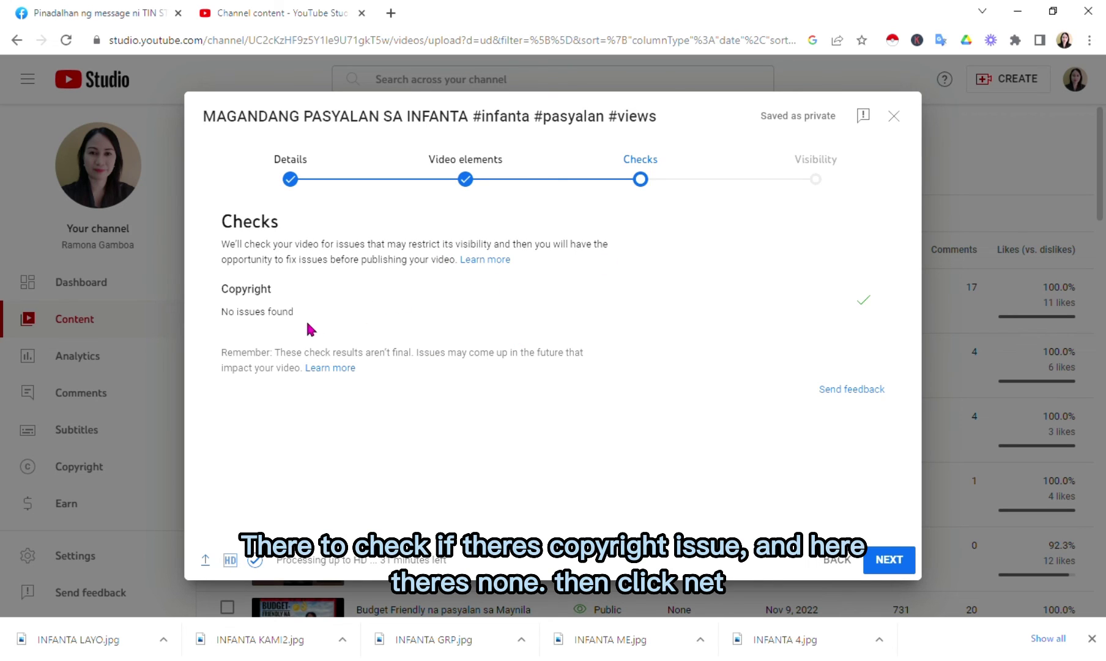
left_click(889, 559)
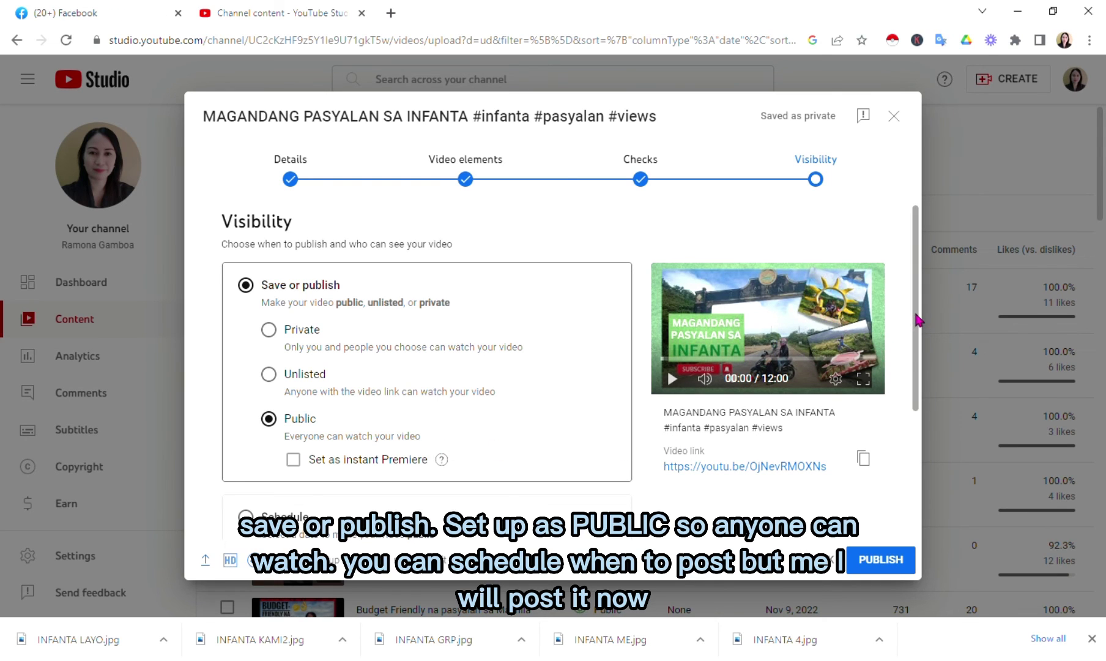
left_click_drag(918, 319, 924, 401)
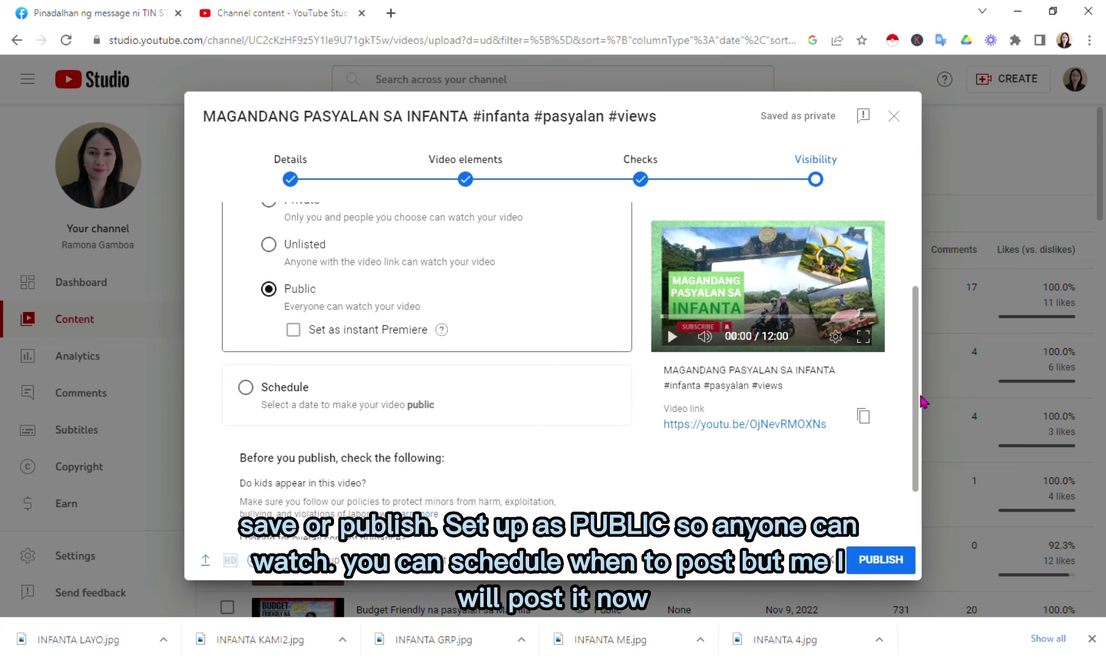
scroll(667, 457, "up", 1)
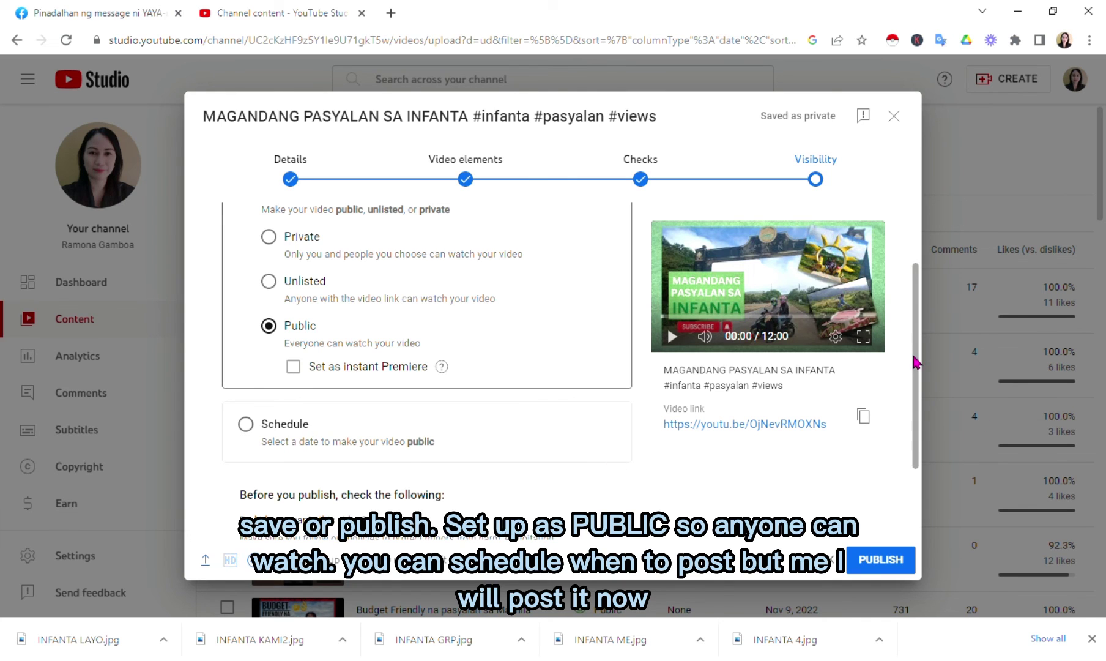
left_click_drag(915, 363, 914, 410)
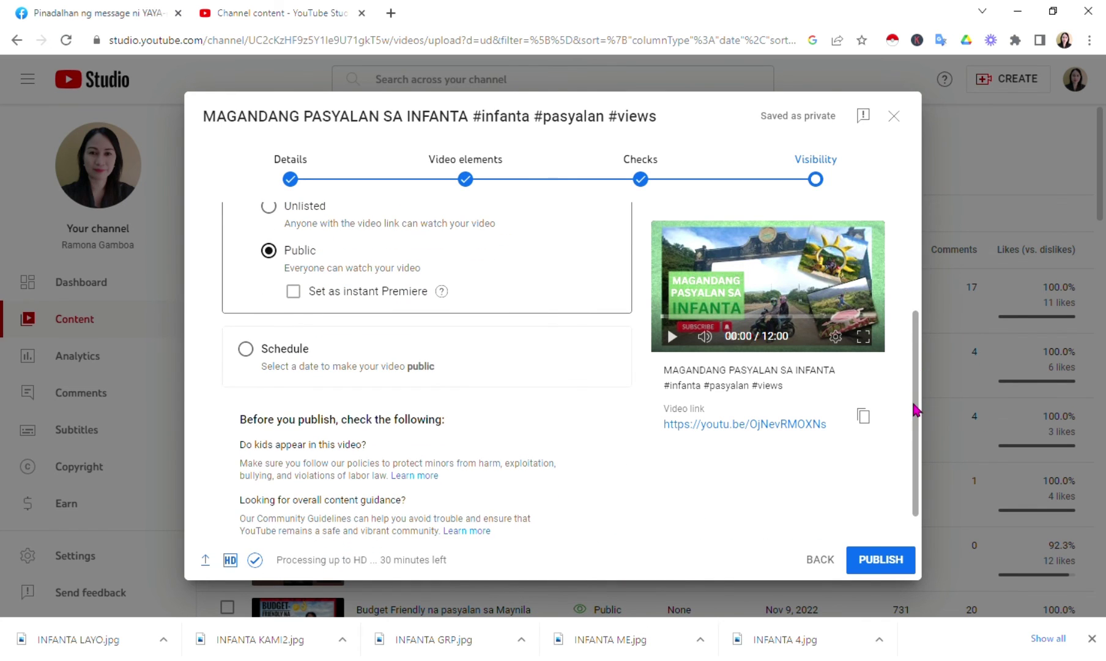
left_click_drag(915, 410, 915, 445)
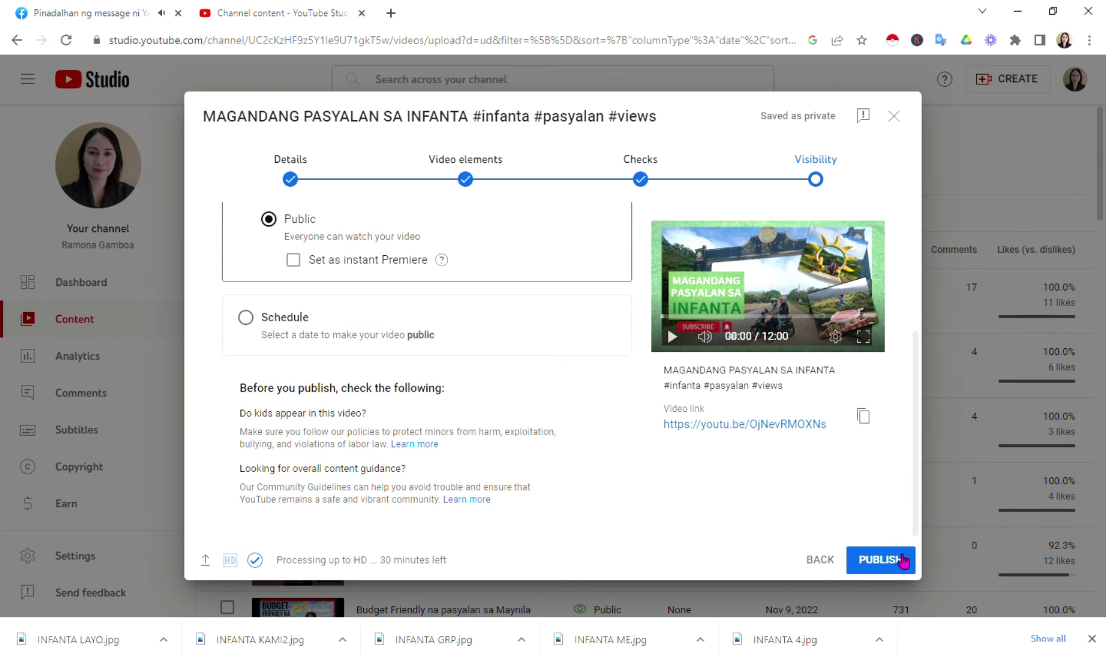
left_click_drag(912, 453, 913, 325)
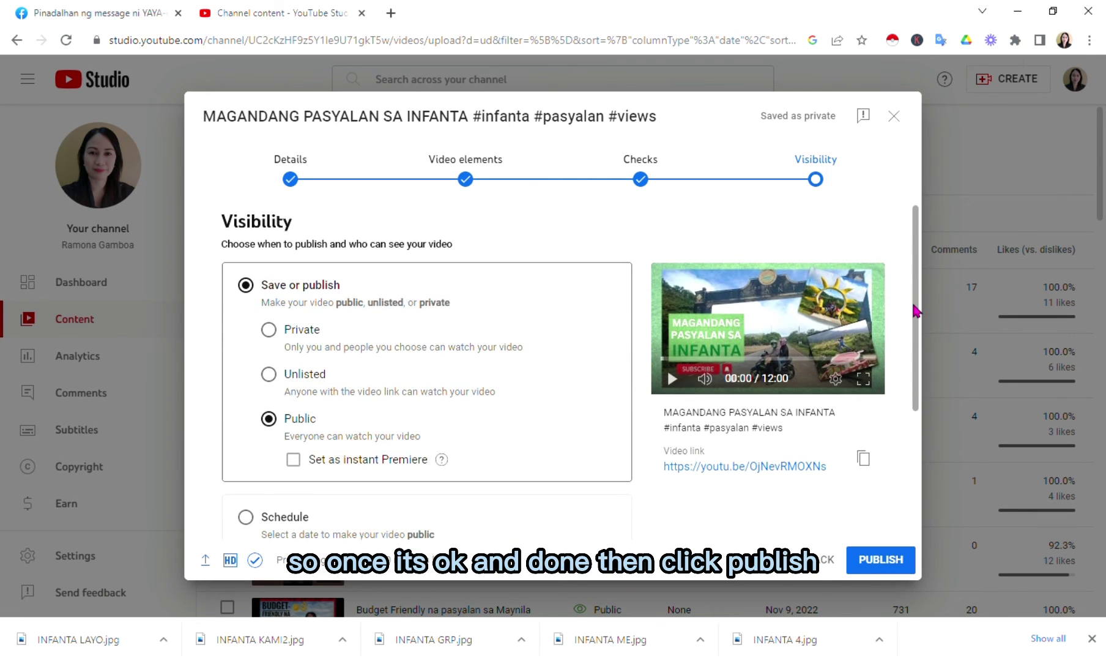
left_click(887, 561)
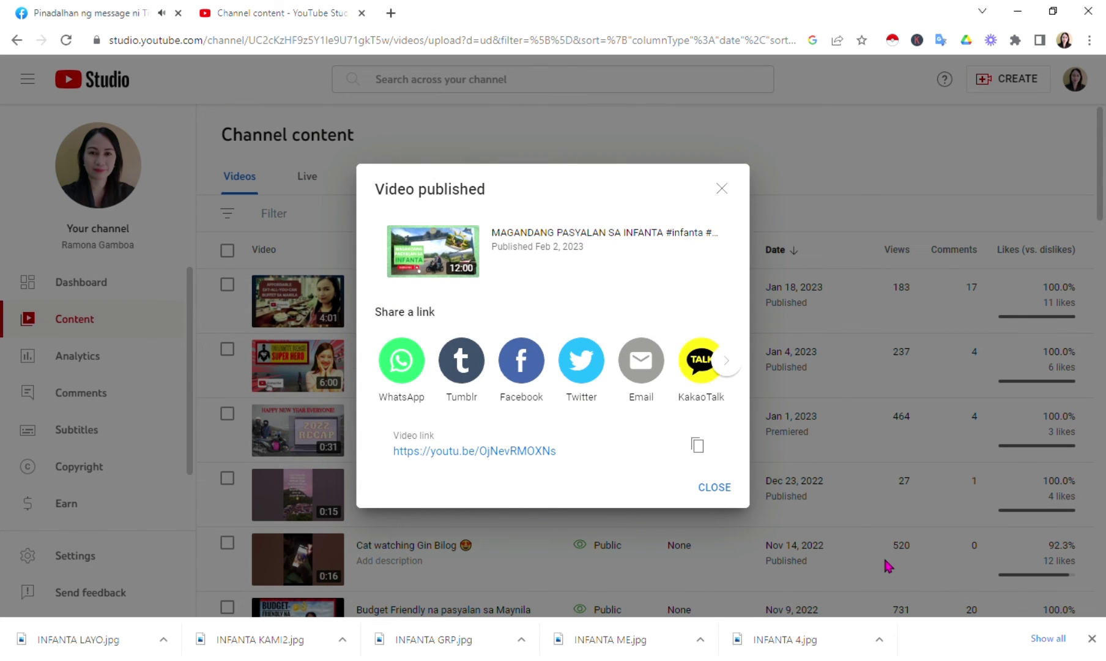
left_click(722, 490)
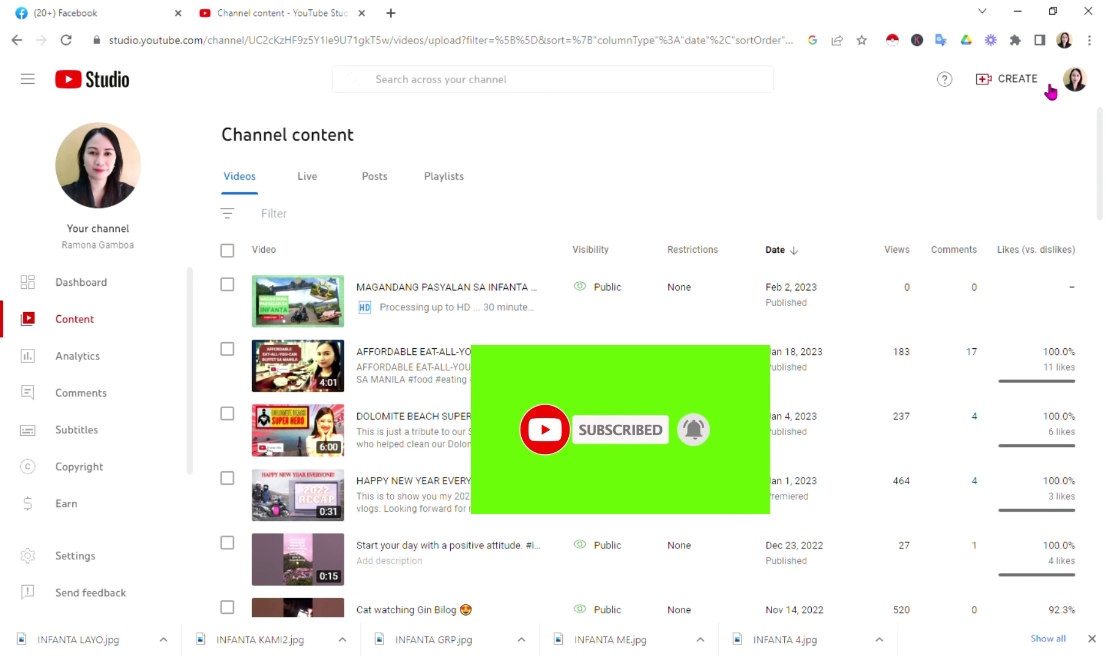
Open the public channel page and play the newly published "MAGANDANG PASYALAN SA INFANTA" video with its sound on.
left_click(1076, 80)
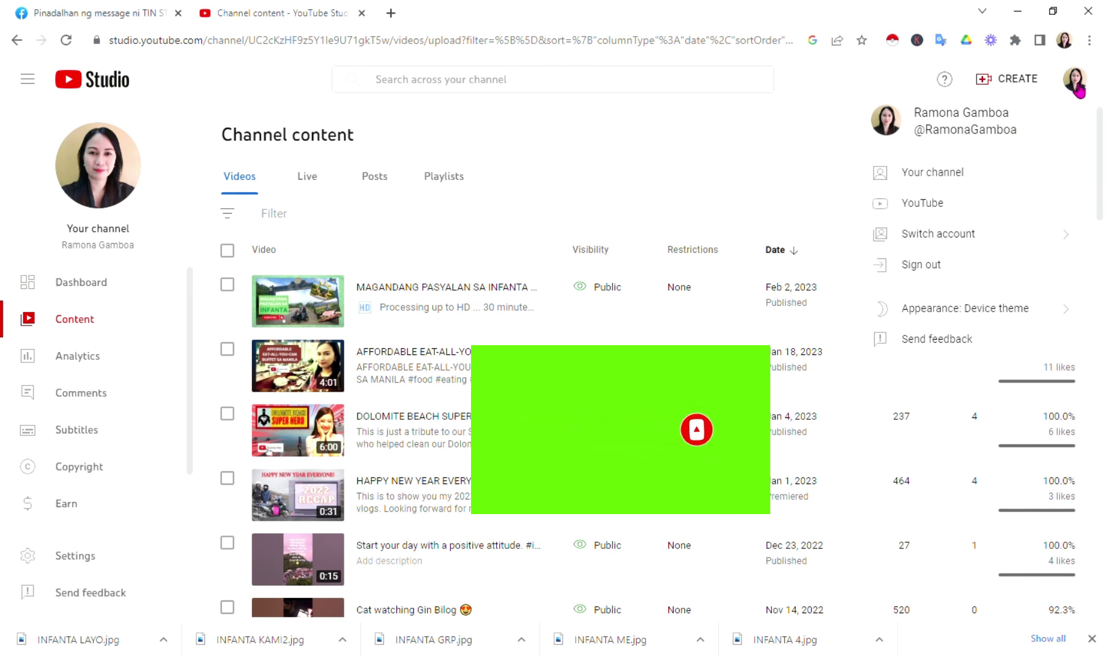
left_click(941, 174)
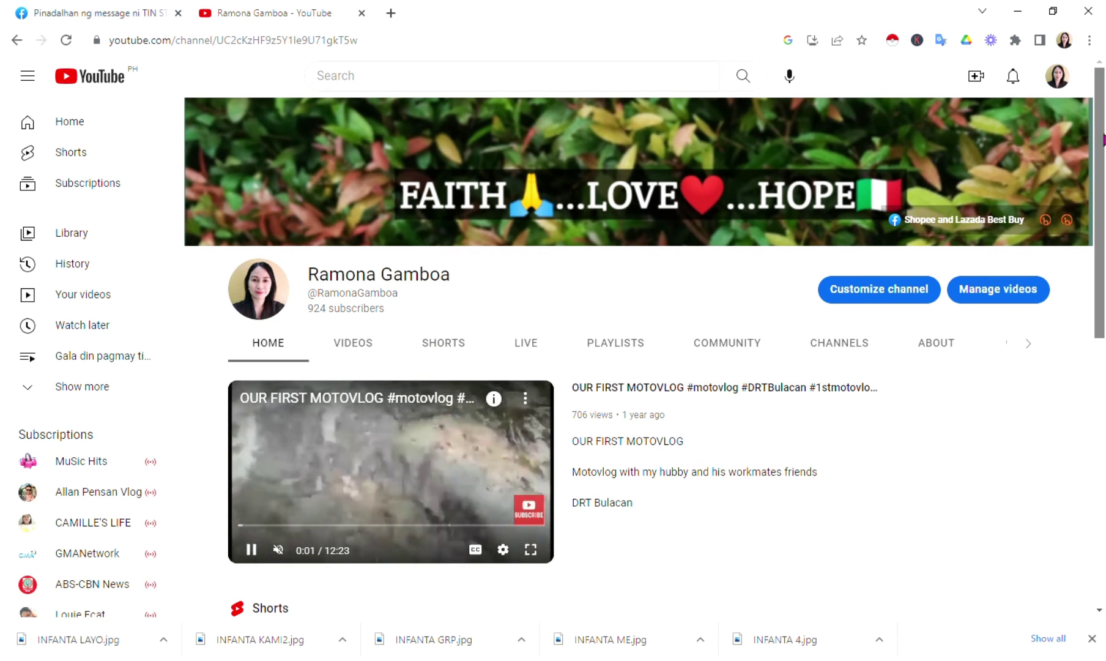
scroll(638, 357, "down", 4)
scroll(639, 367, "down", 5)
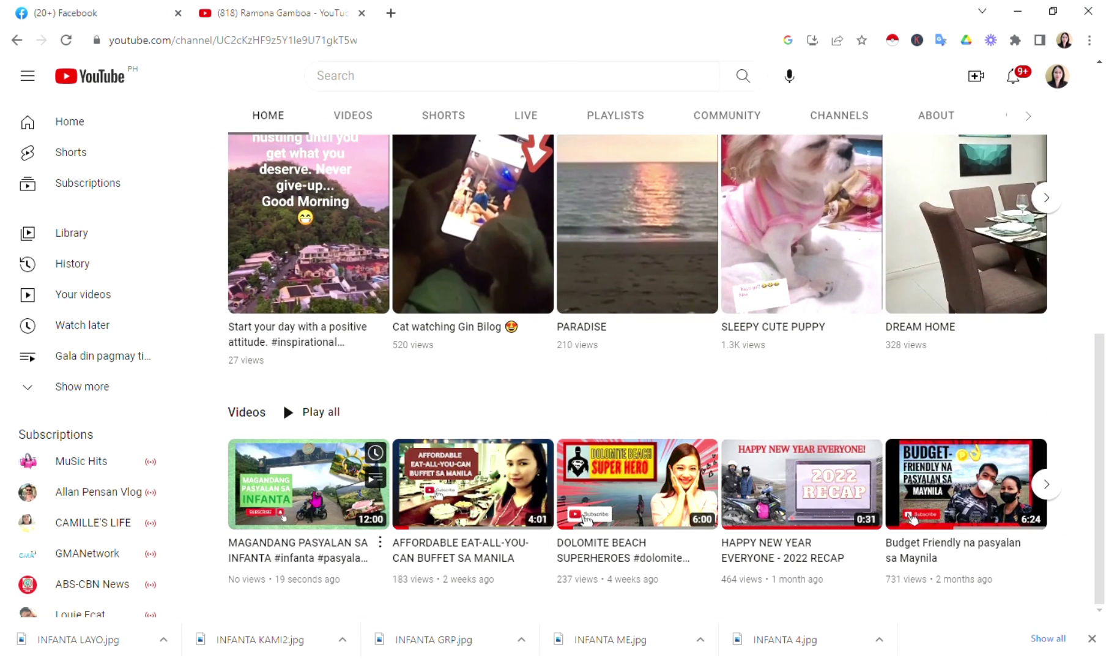
left_click(309, 504)
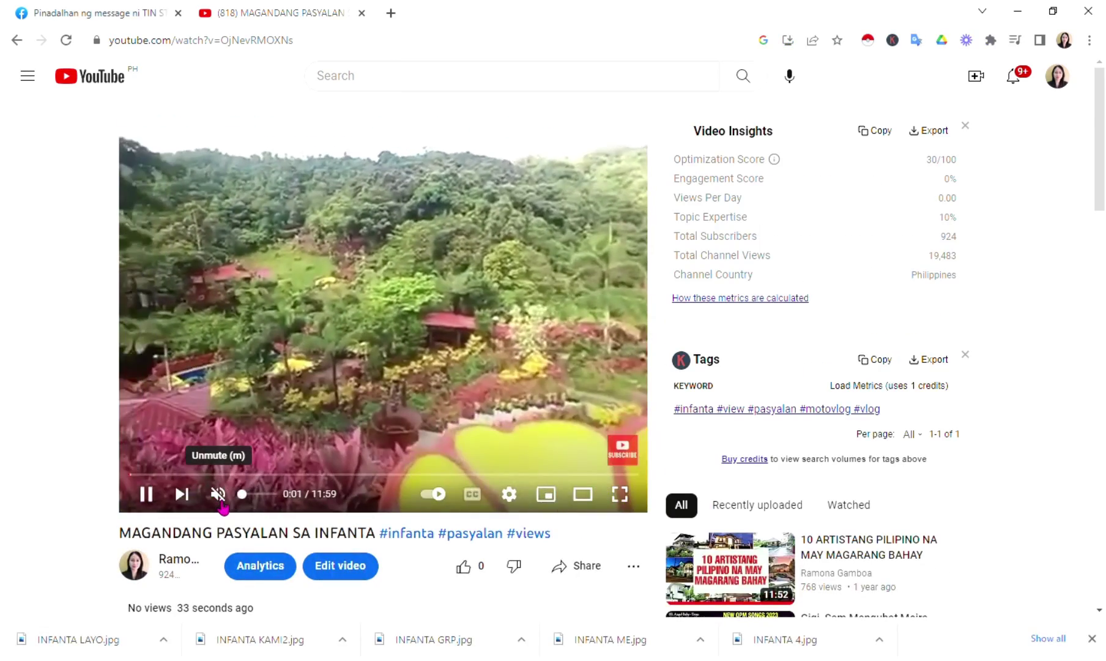
left_click(221, 503)
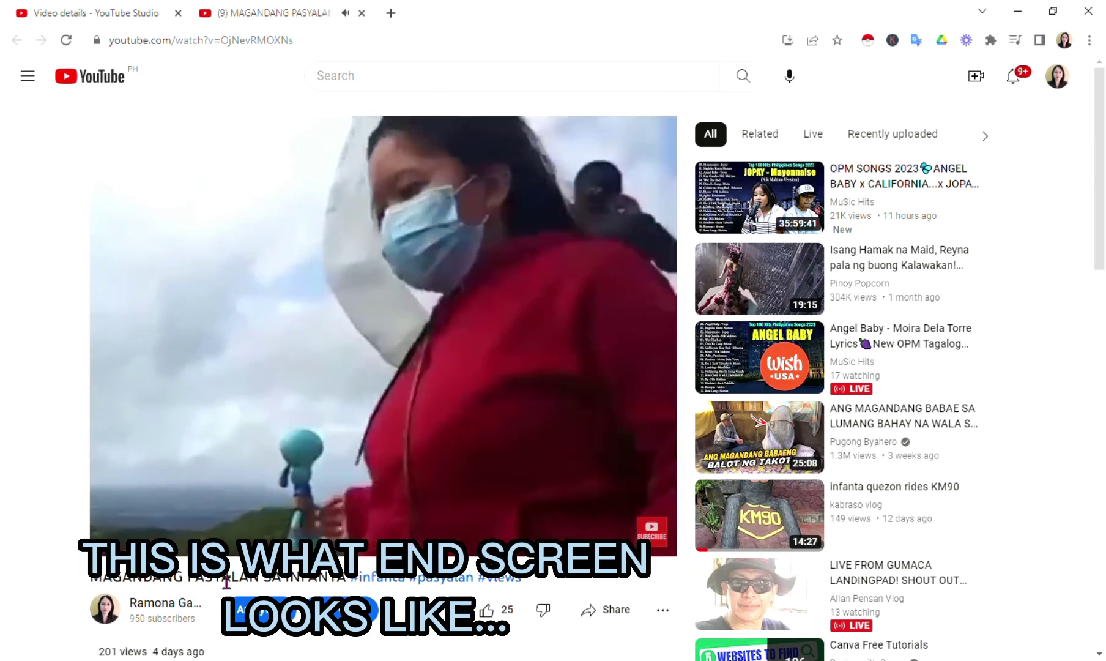
Seek close to the end of the Infanta video to view its end screen elements.
mouse_move(615, 525)
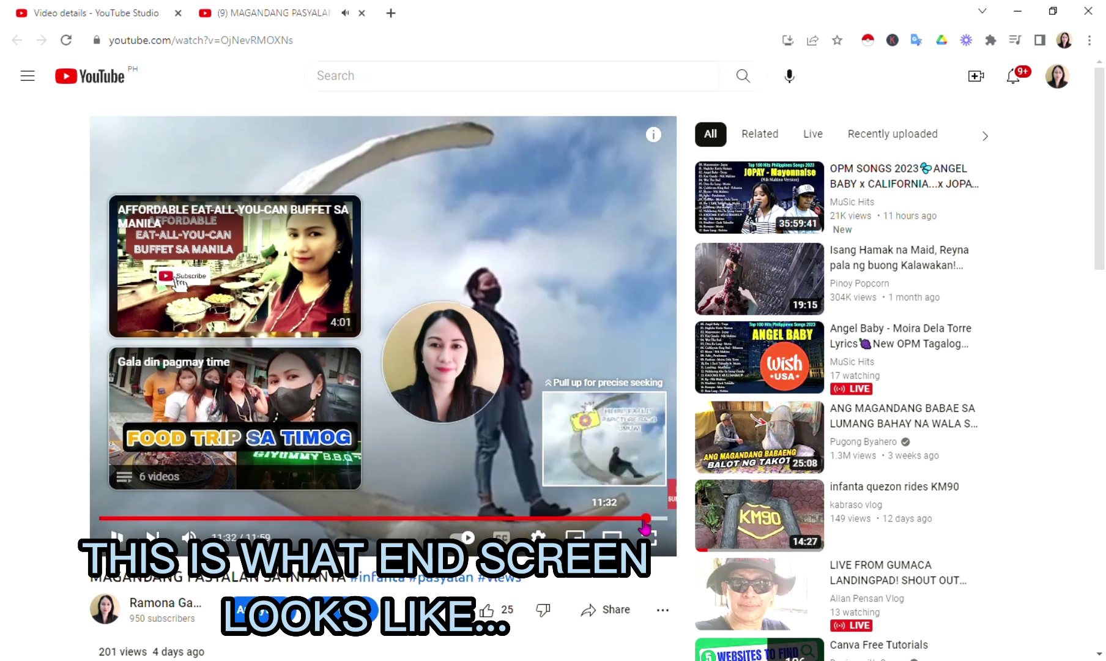
left_click_drag(646, 525, 640, 528)
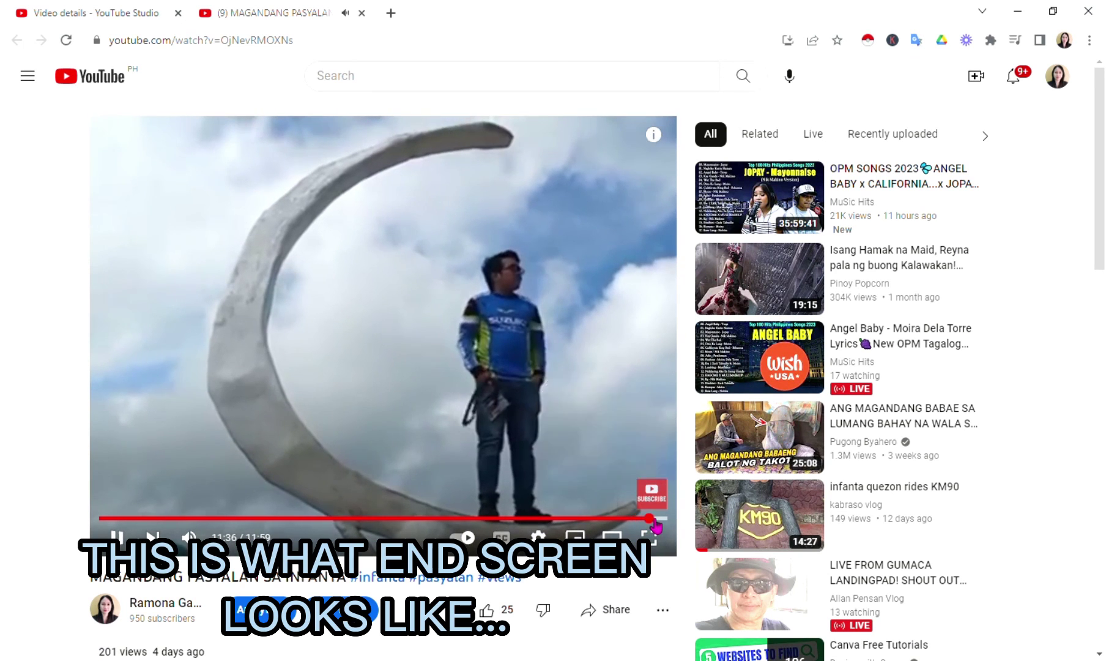